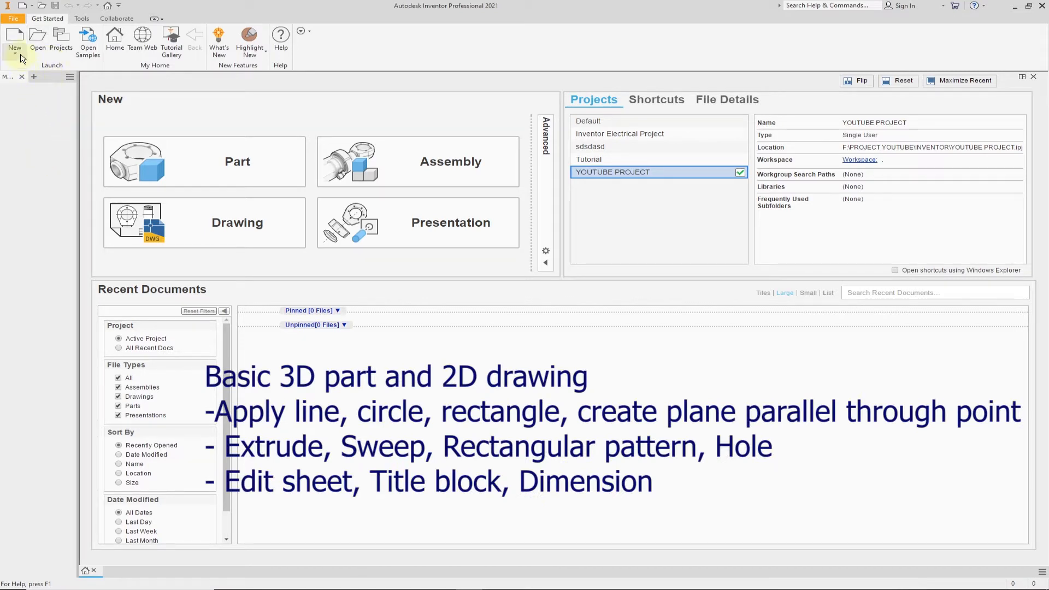
Step: Create a new part from the metric Standard (mm).ipt template and start a 2D sketch on the XY plane
left_click(15, 37)
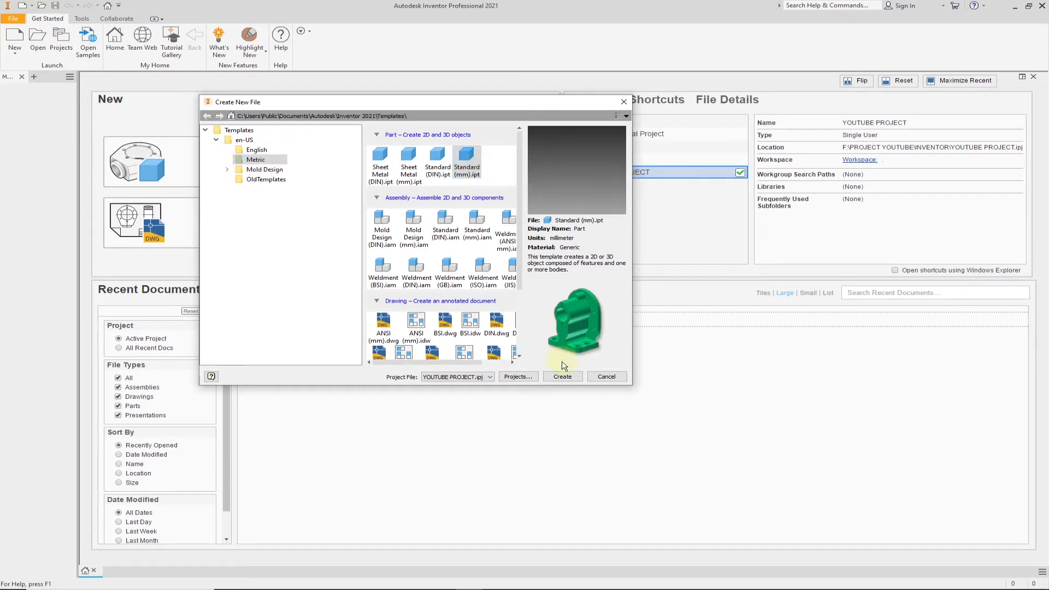
left_click(562, 377)
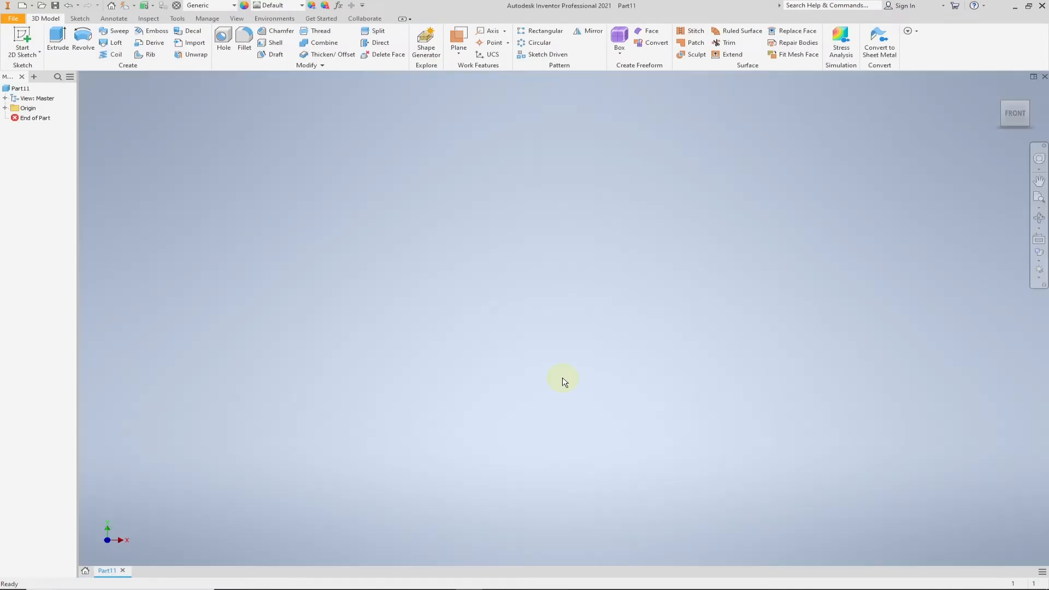
left_click(22, 37)
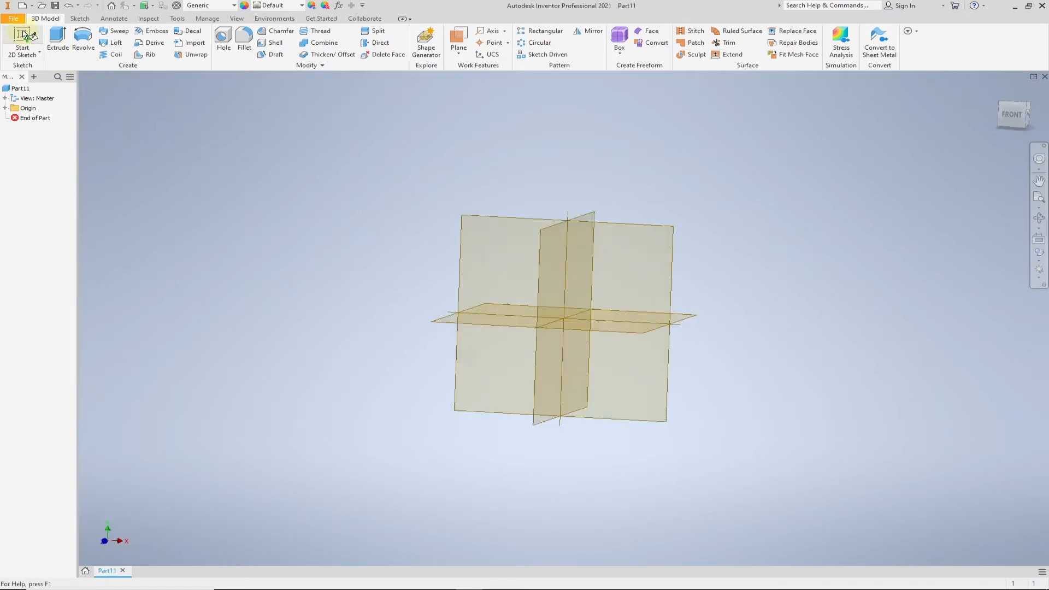
left_click(628, 229)
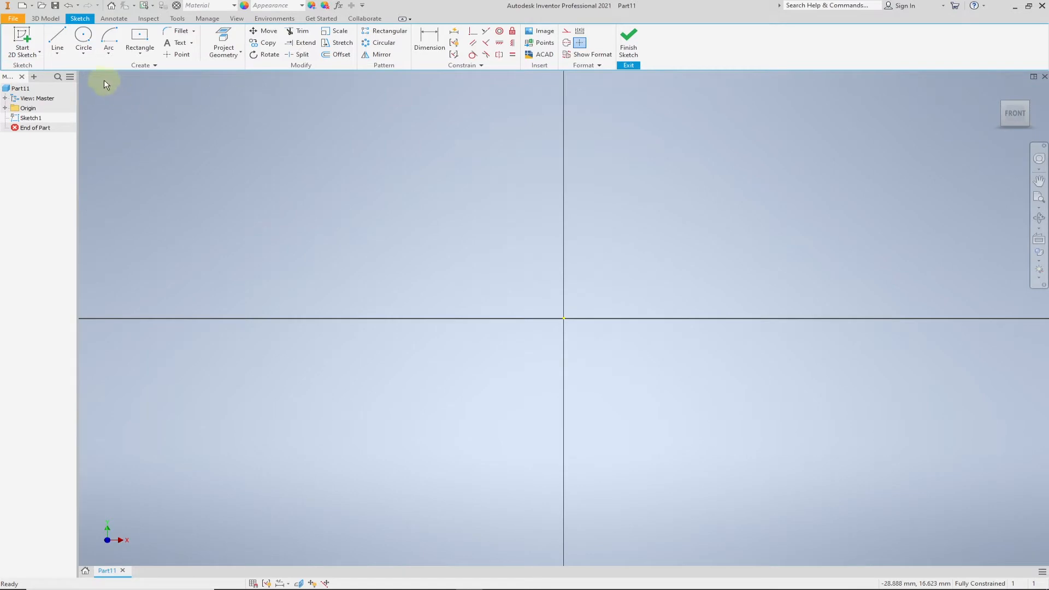
Step: Draw a 90-degree center-point arc of about 15.7 mm radius around the origin, from the negative X axis to the negative Y axis
left_click(108, 54)
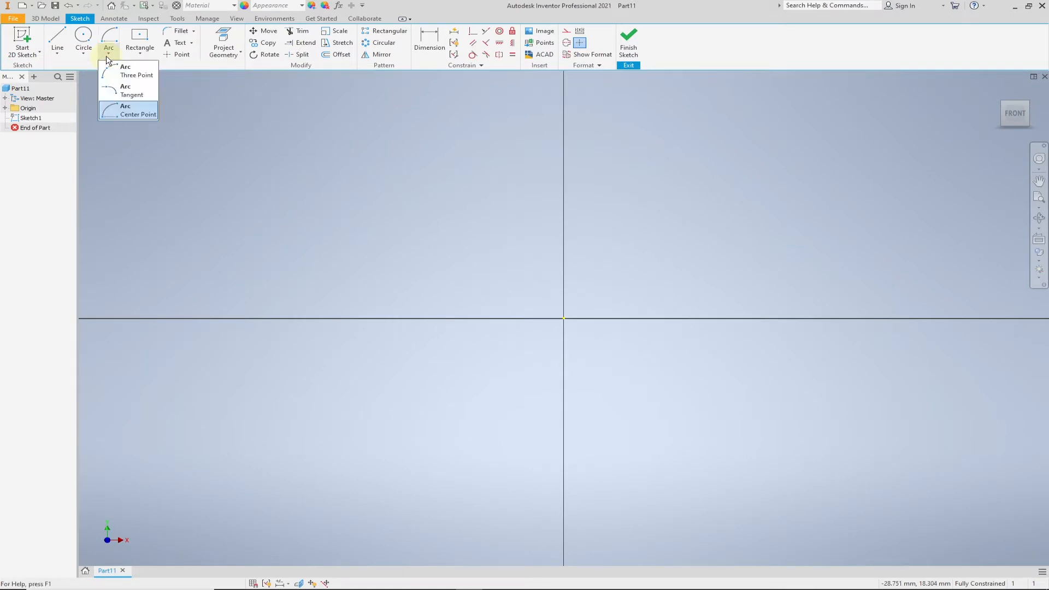
left_click(123, 113)
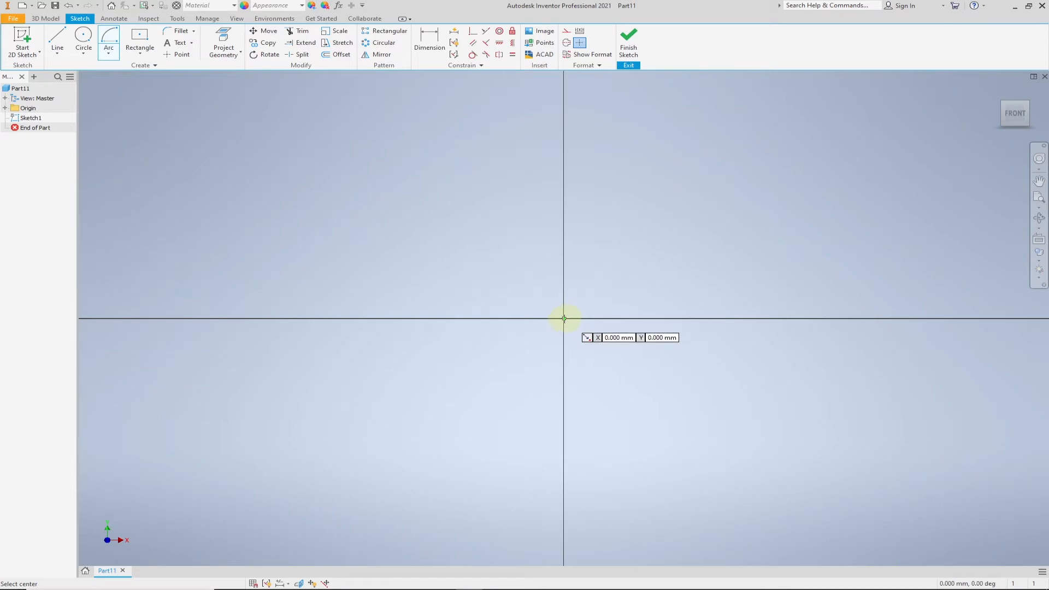
left_click(564, 317)
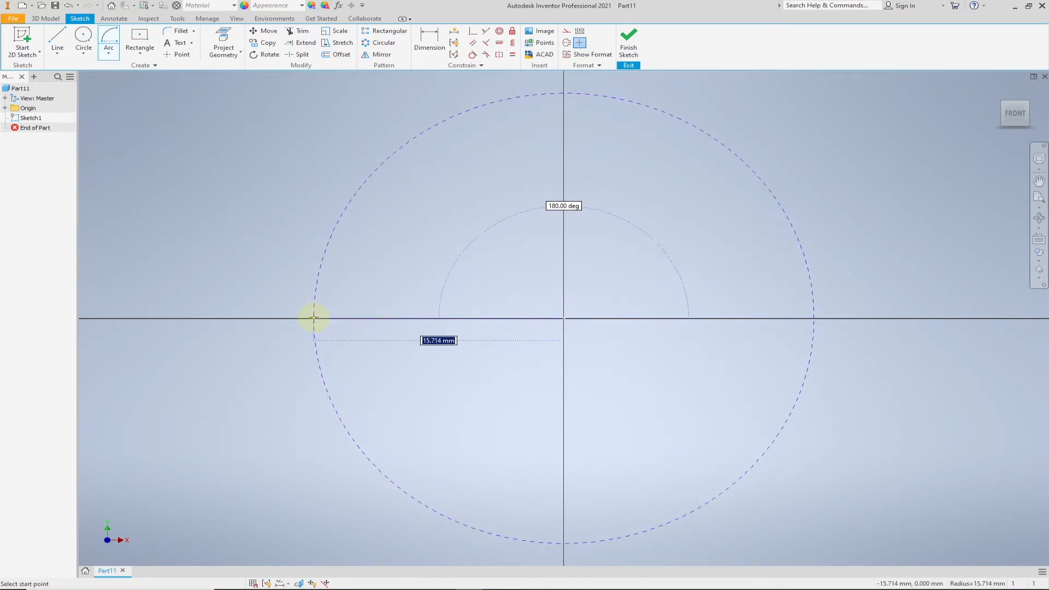
left_click(314, 318)
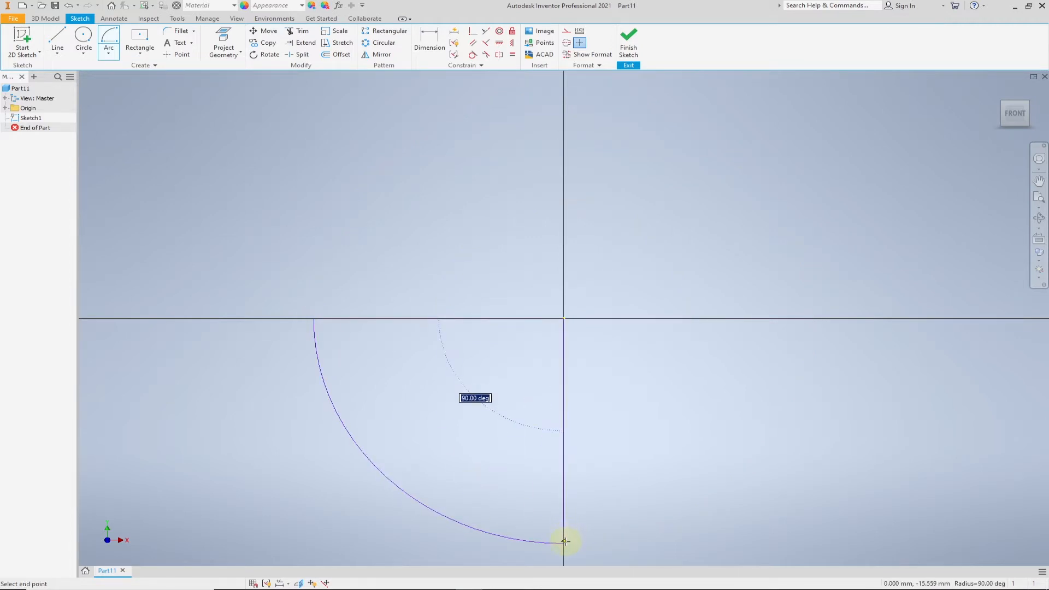
left_click(564, 544)
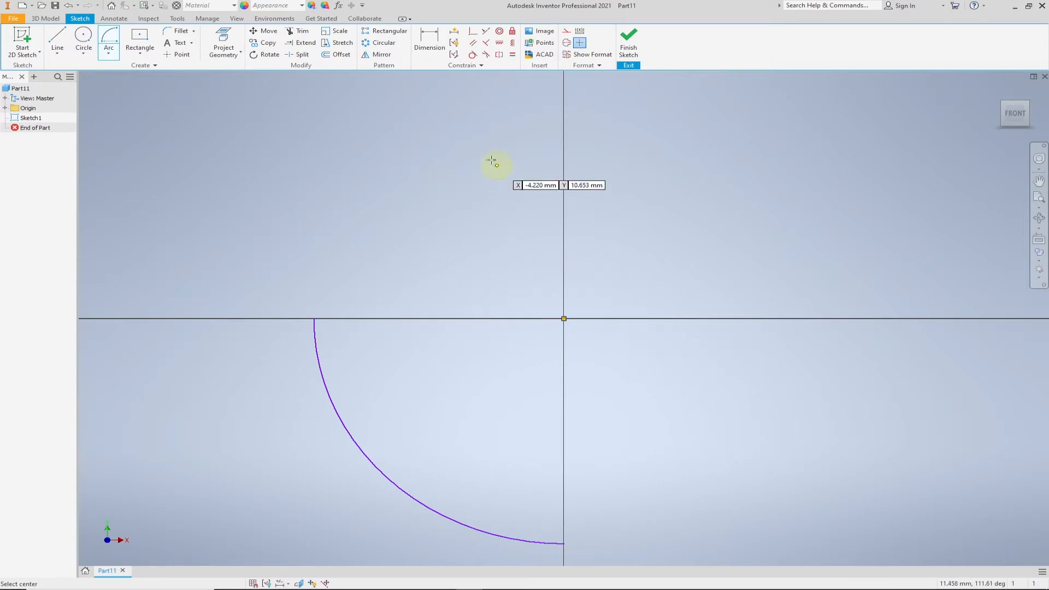
Step: Dimension the arc's radius and set it to 200 mm
left_click(424, 55)
scroll(497, 372, "down", 3)
middle_click_drag(504, 388, 513, 307)
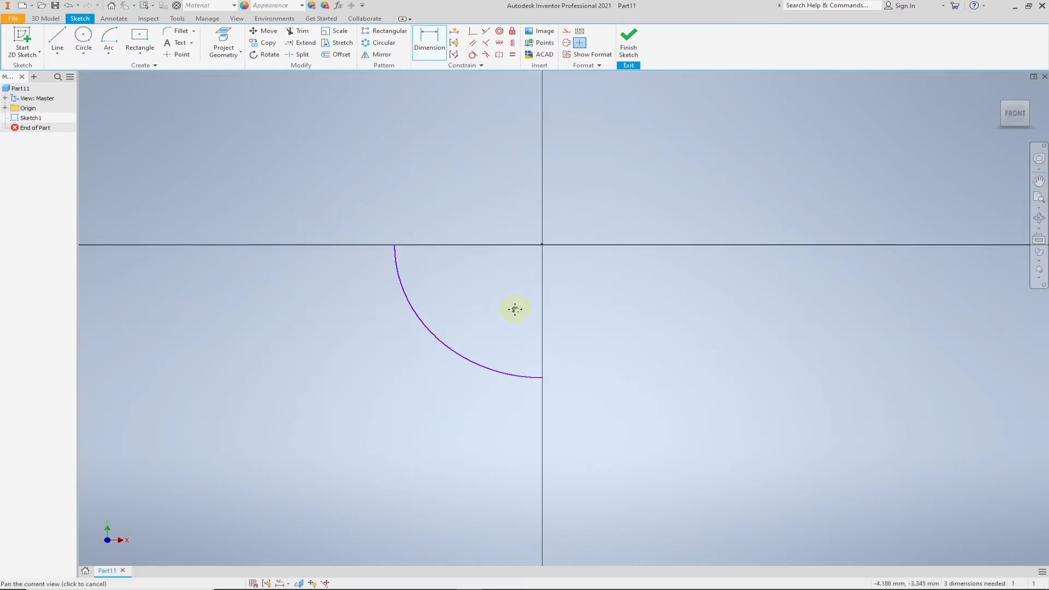
left_click(448, 346)
left_click(300, 376)
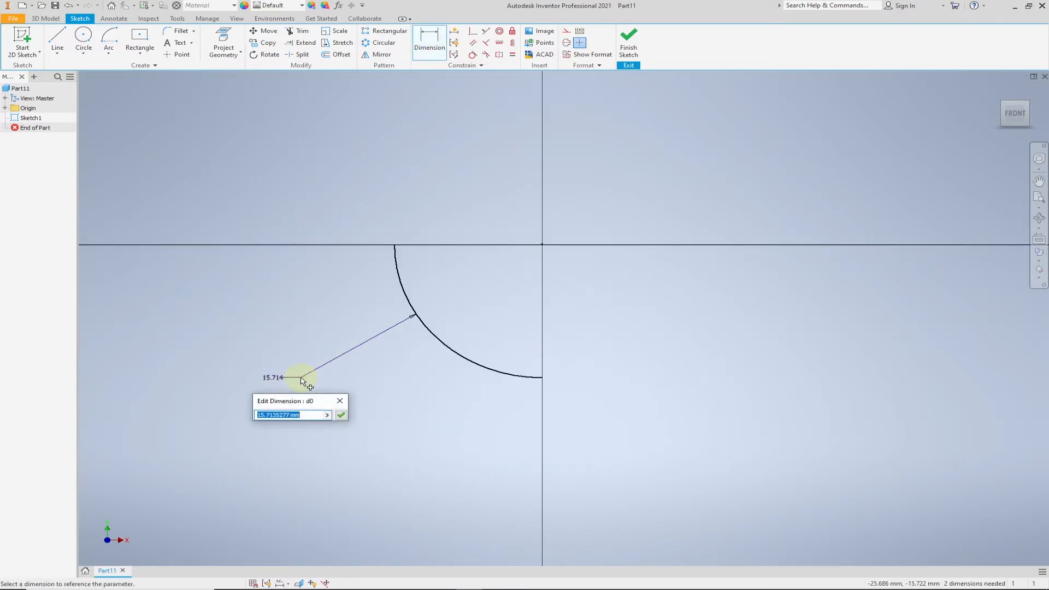
type("200")
key("Return")
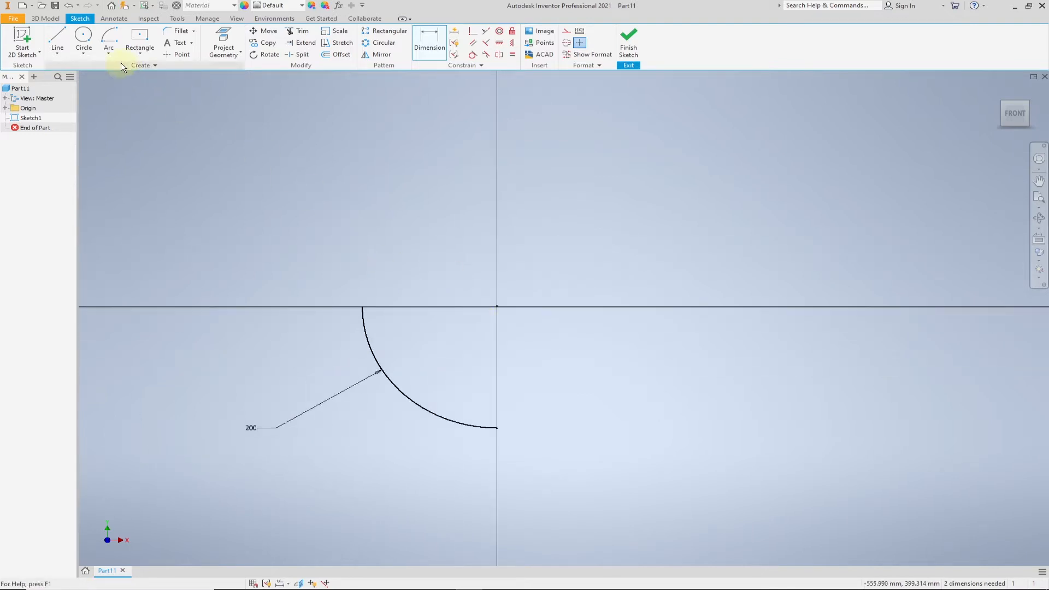
Step: Draw a 150 mm vertical line upward from the arc's upper endpoint
left_click(58, 36)
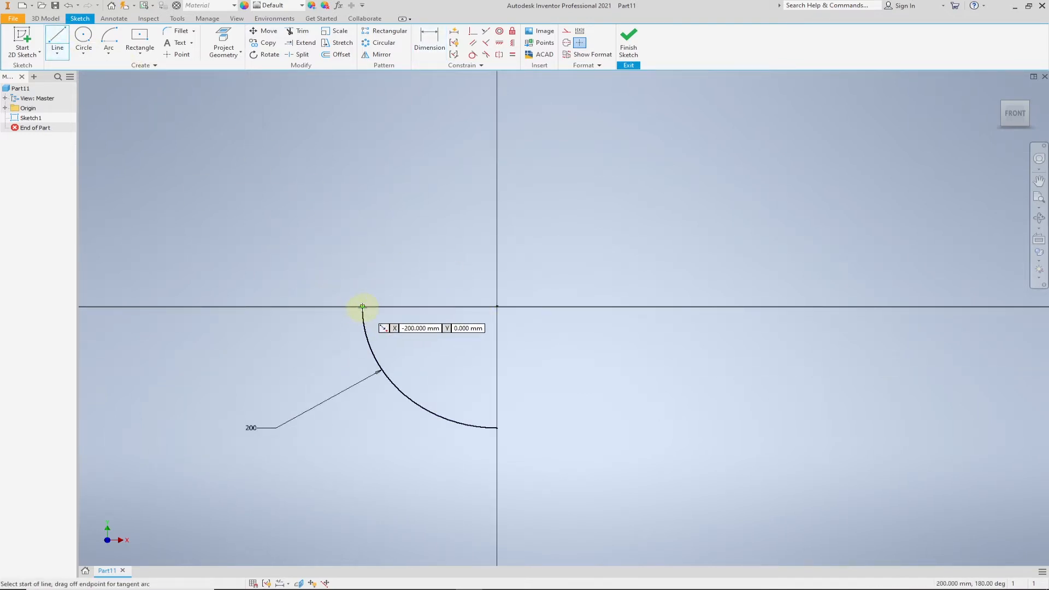
left_click(363, 306)
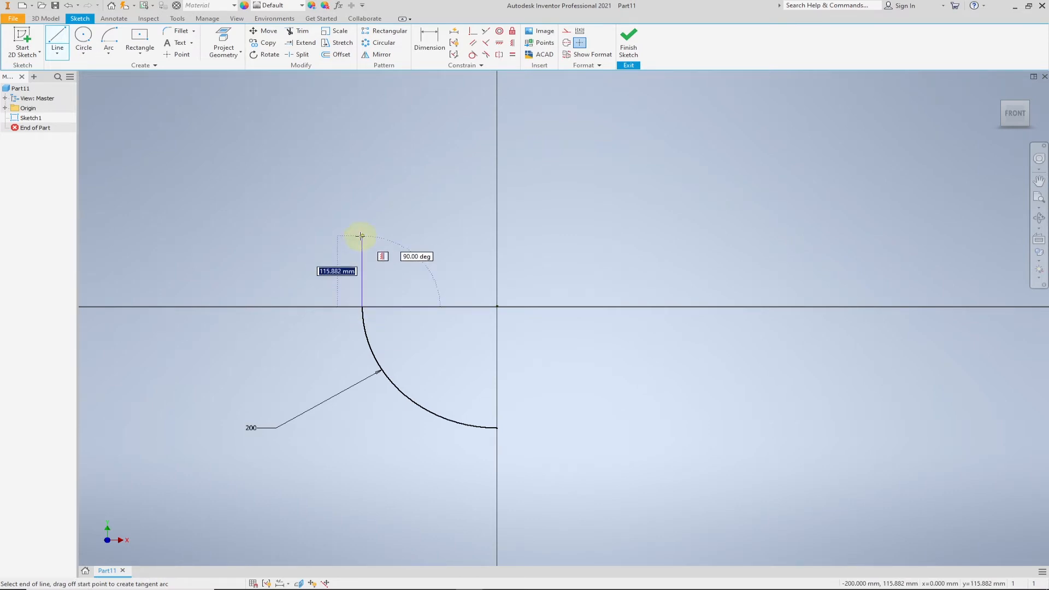
type("150")
key("Return")
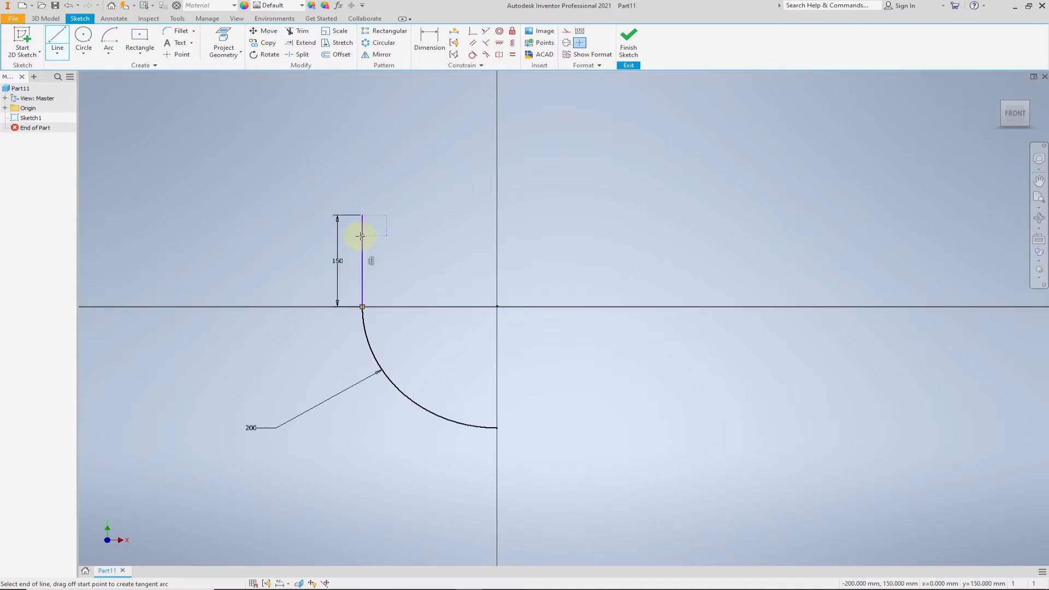
right_click(507, 414)
left_click(507, 389)
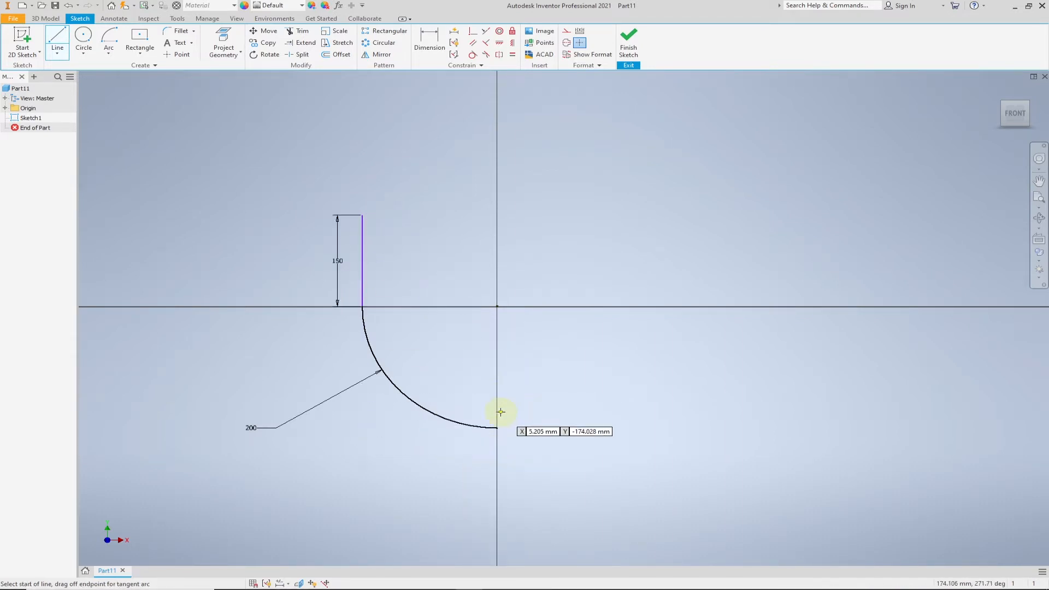
Step: Draw a 150 mm horizontal line outward from the arc's lower endpoint and finish the path sketch
left_click(498, 427)
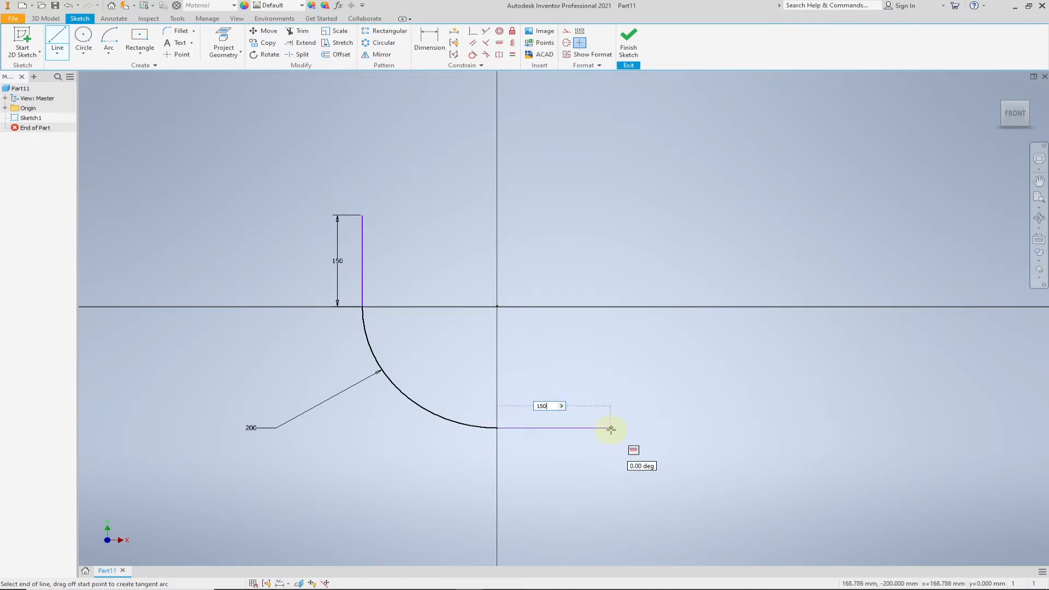
type("150")
key("Return")
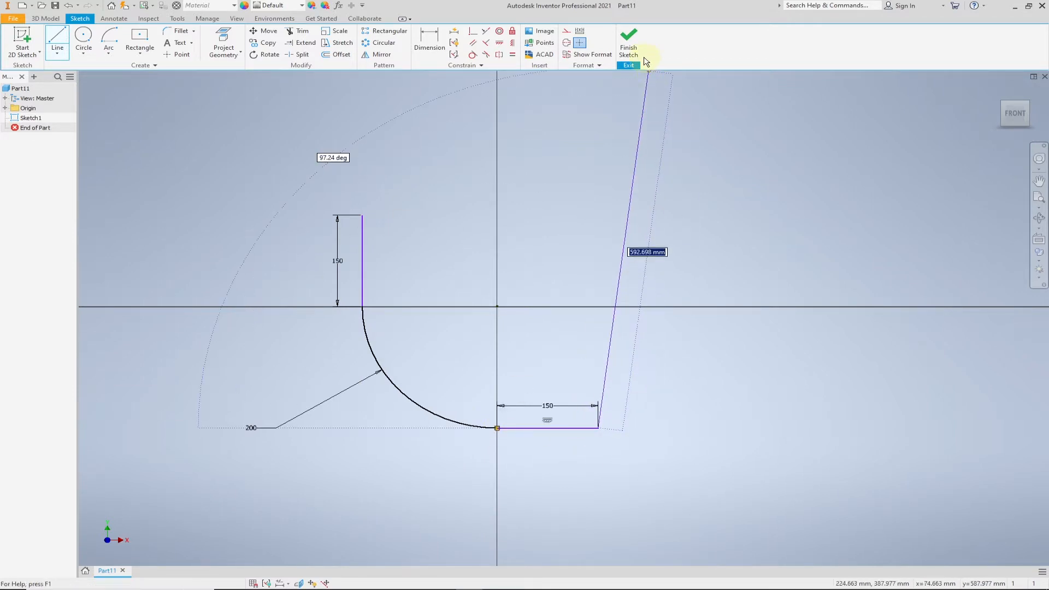
left_click(628, 41)
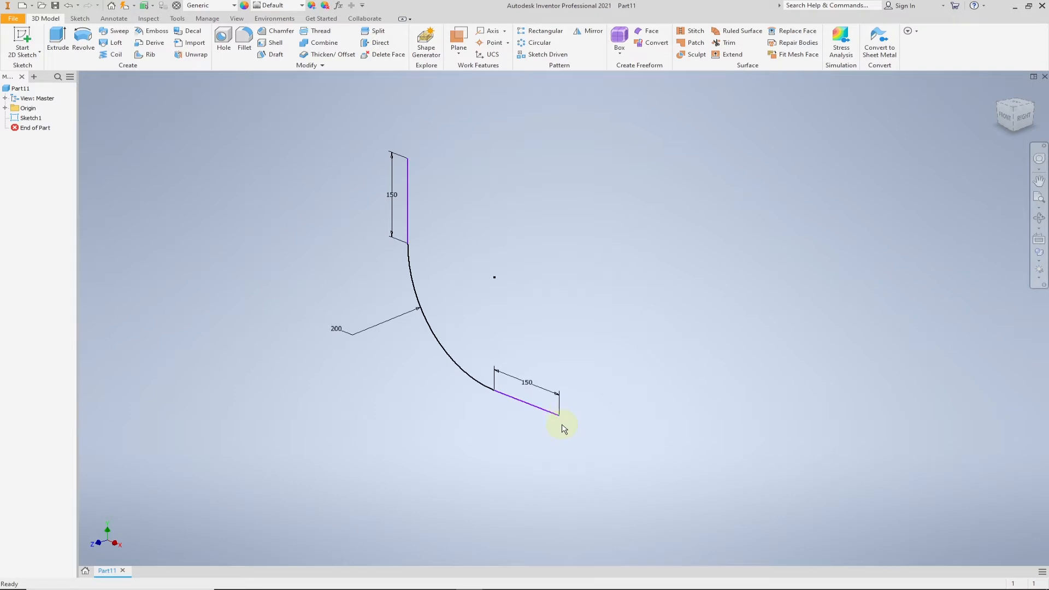
Step: Create a work plane parallel to the YZ plane through the free end of the horizontal 150 mm line
scroll(564, 429, "down", 3)
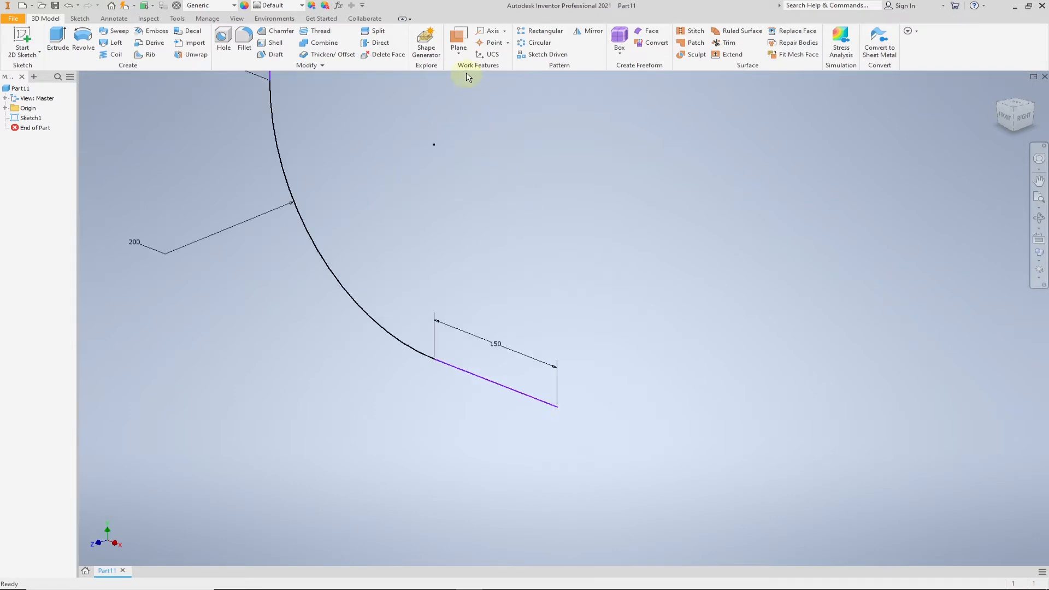
left_click(459, 54)
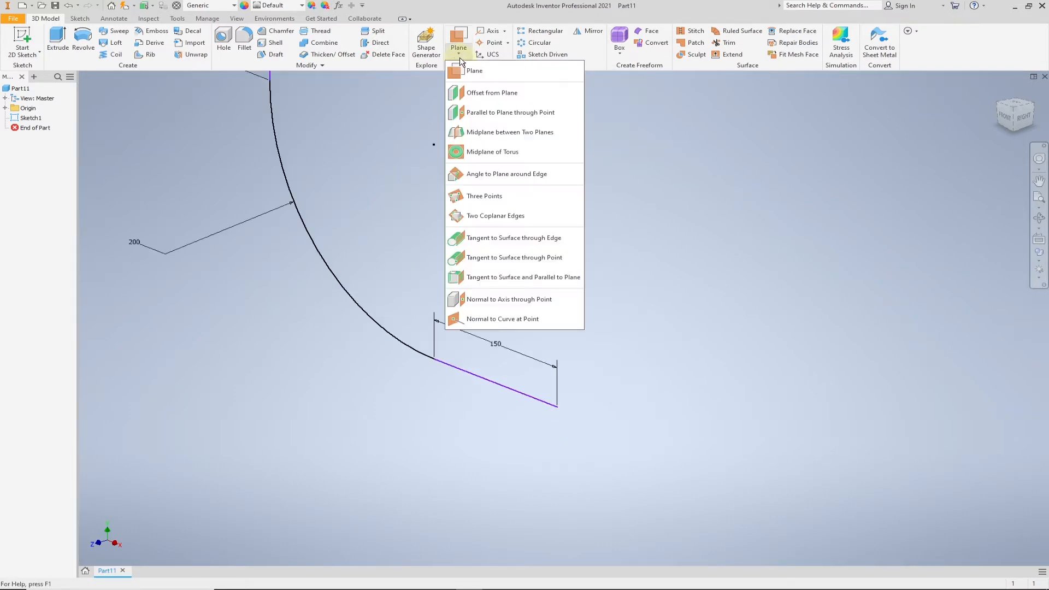
left_click(488, 114)
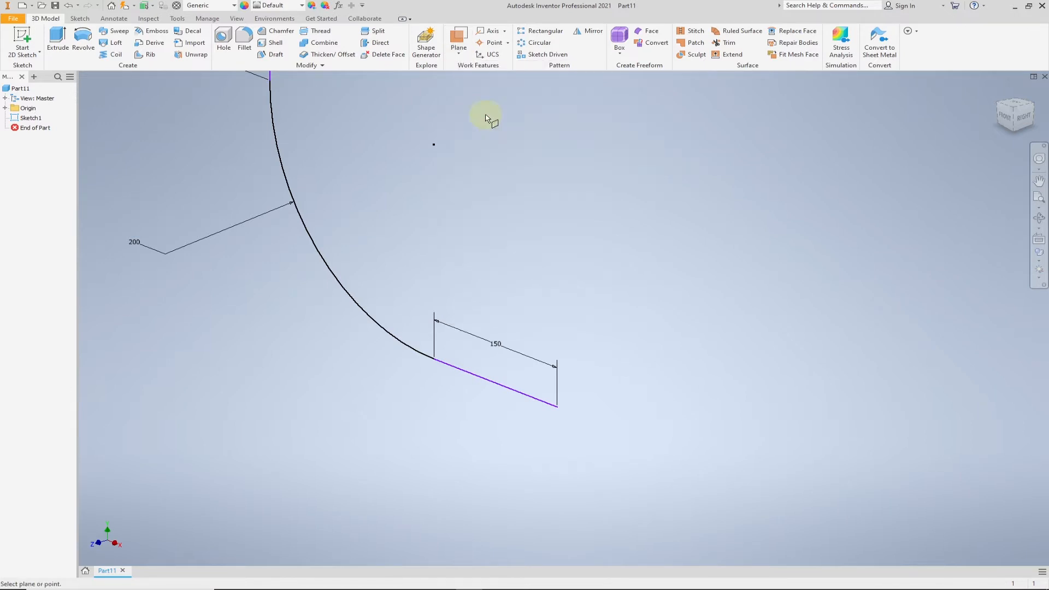
scroll(637, 471, "up", 5)
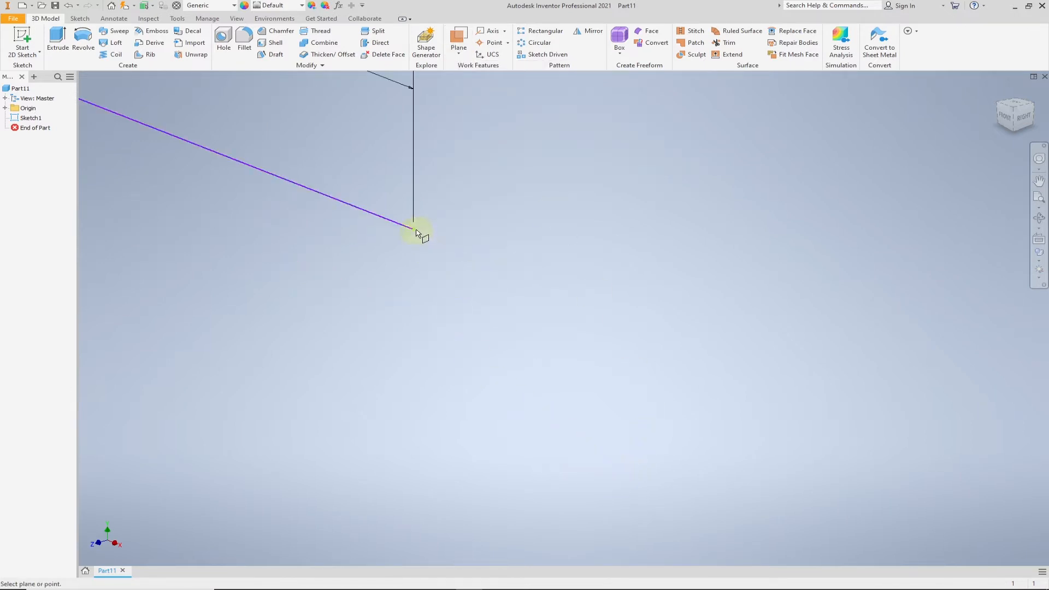
scroll(481, 312, "down", 4)
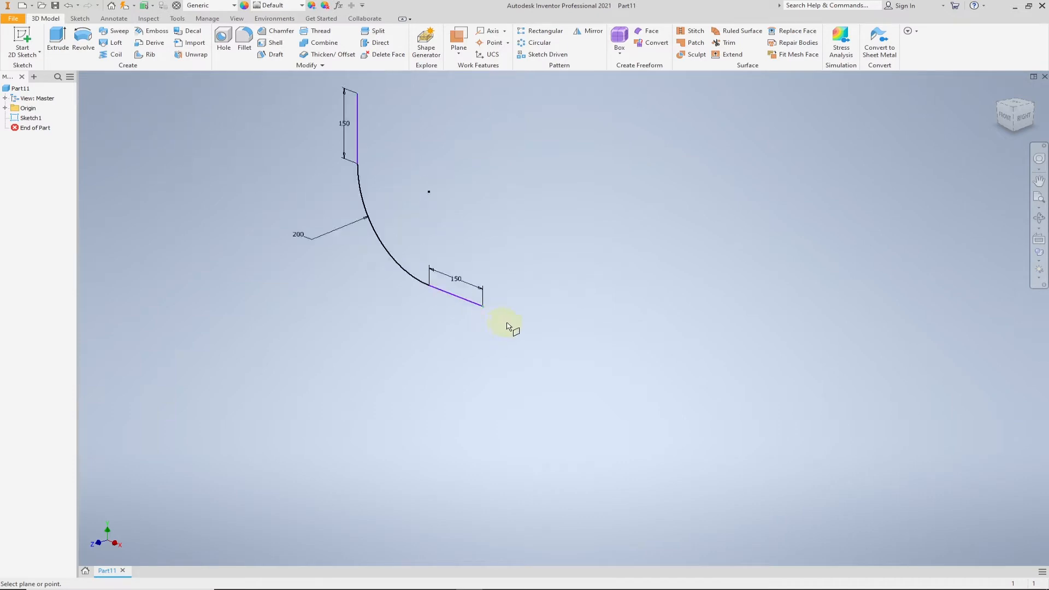
left_click(5, 108)
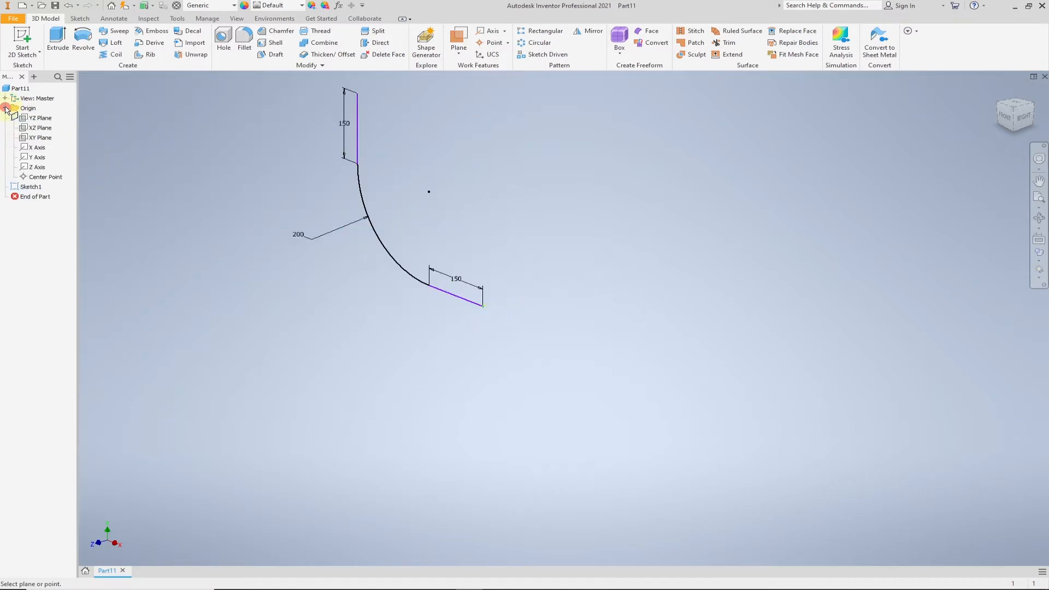
left_click(30, 119)
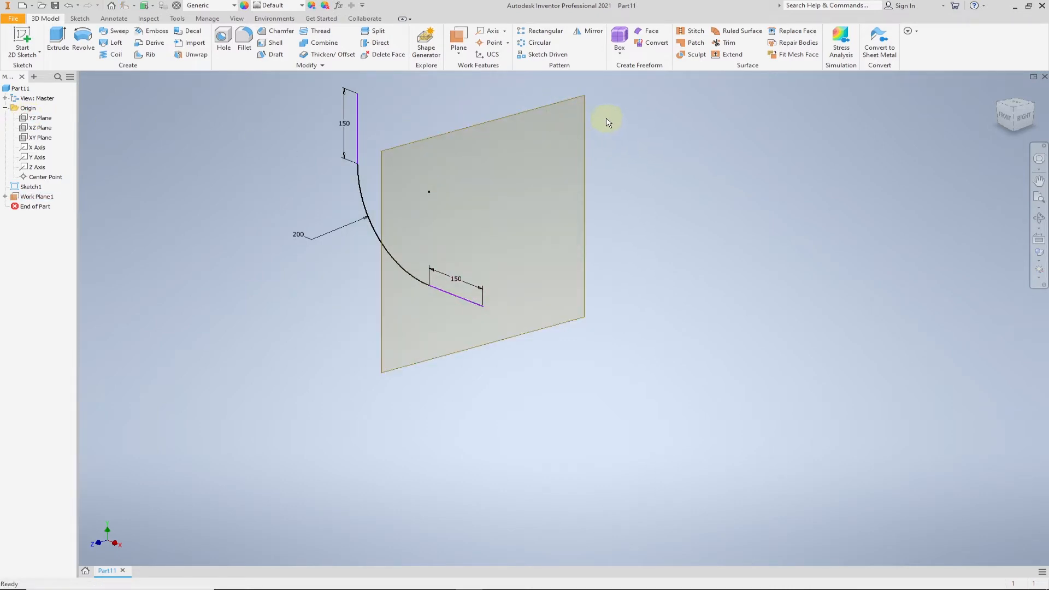
Step: Start a sketch on the new work plane and draw a 290 mm diameter circle centered on the path's endpoint
right_click(566, 104)
left_click(571, 135)
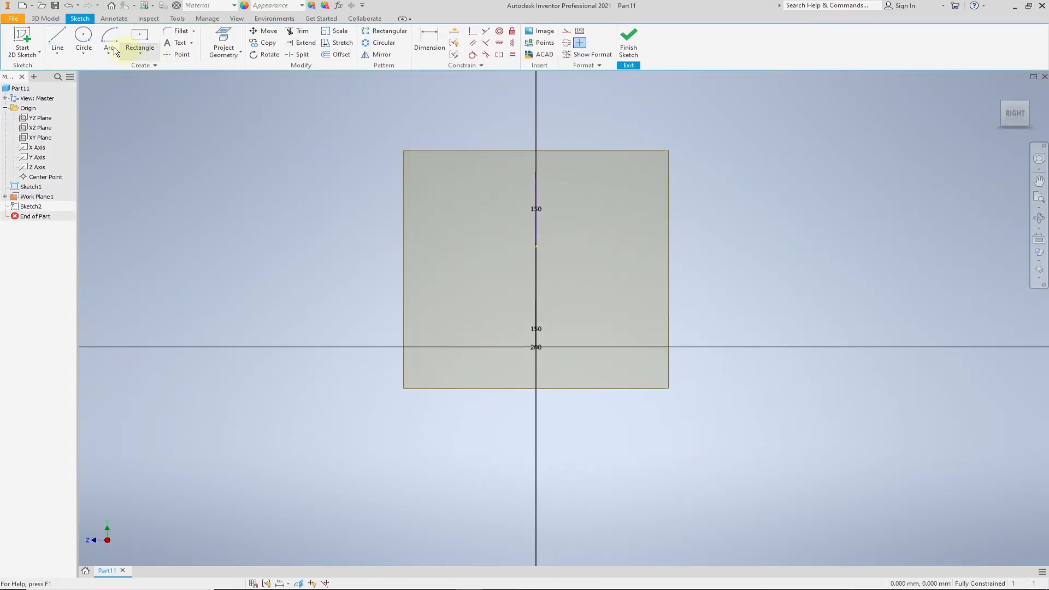
left_click(82, 41)
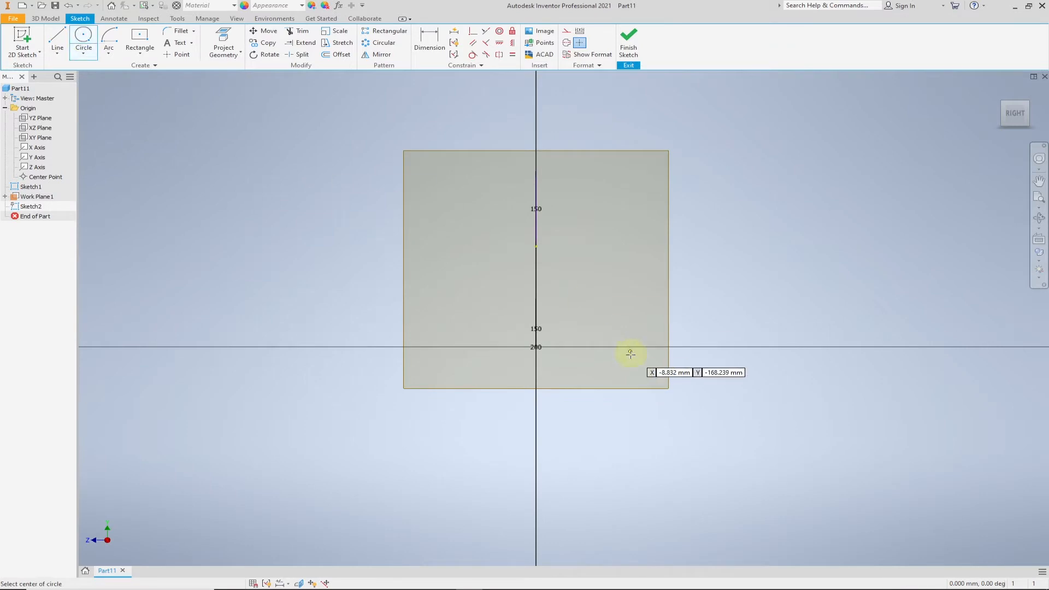
left_click(536, 348)
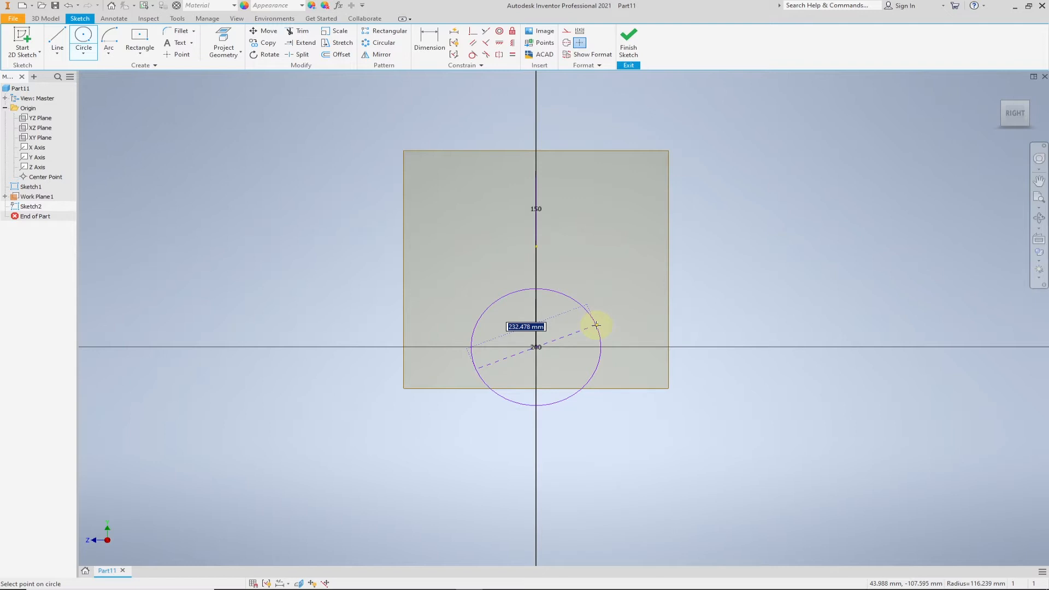
type("290")
key("Return")
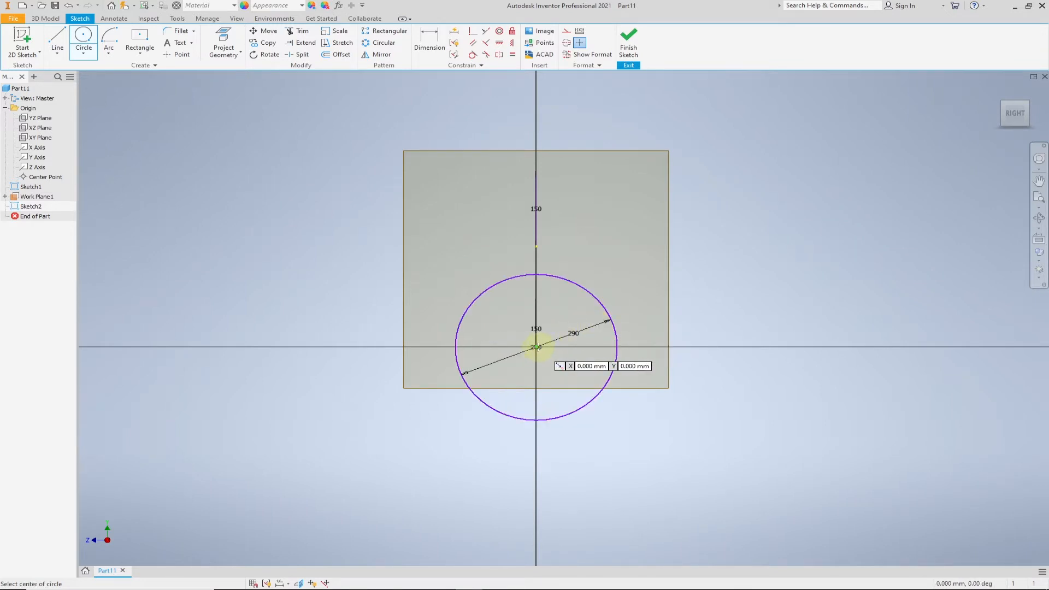
Step: Add a concentric 210 mm diameter circle inside the 290 mm circle and finish the profile sketch
left_click(537, 347)
type("21")
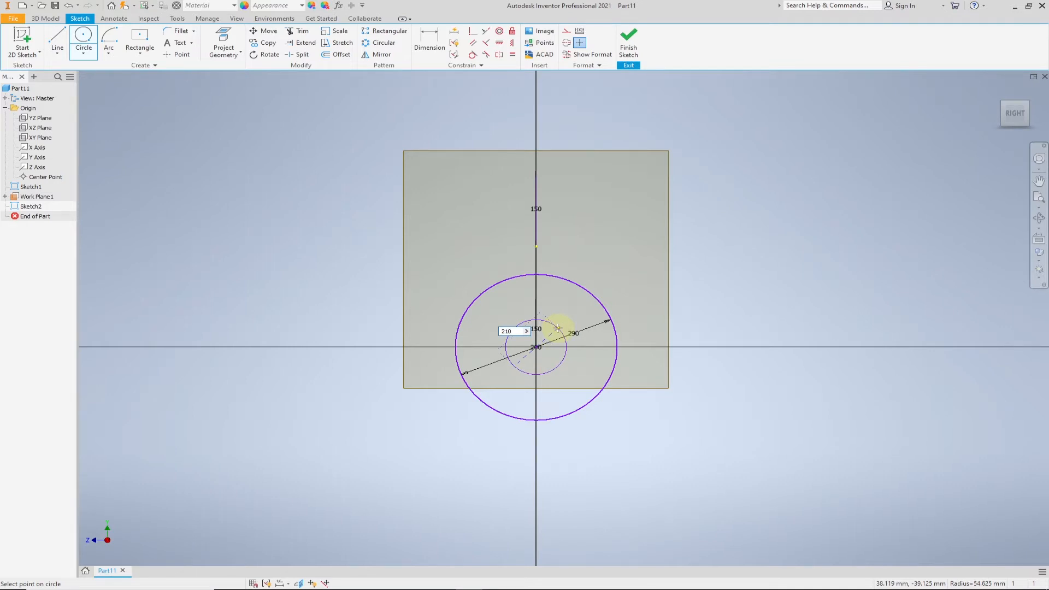
type("0")
key("Return")
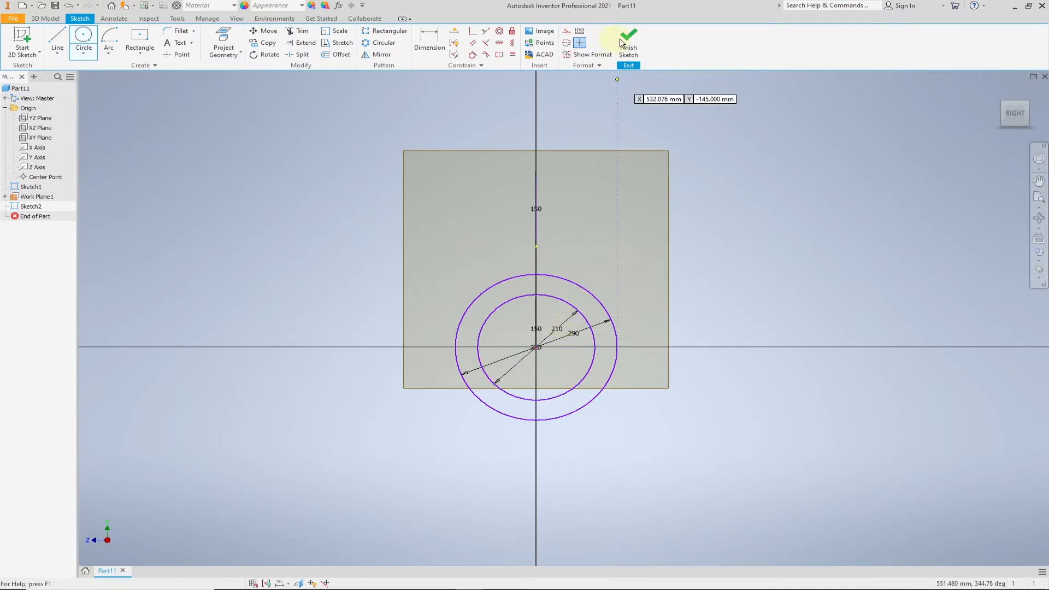
left_click(626, 43)
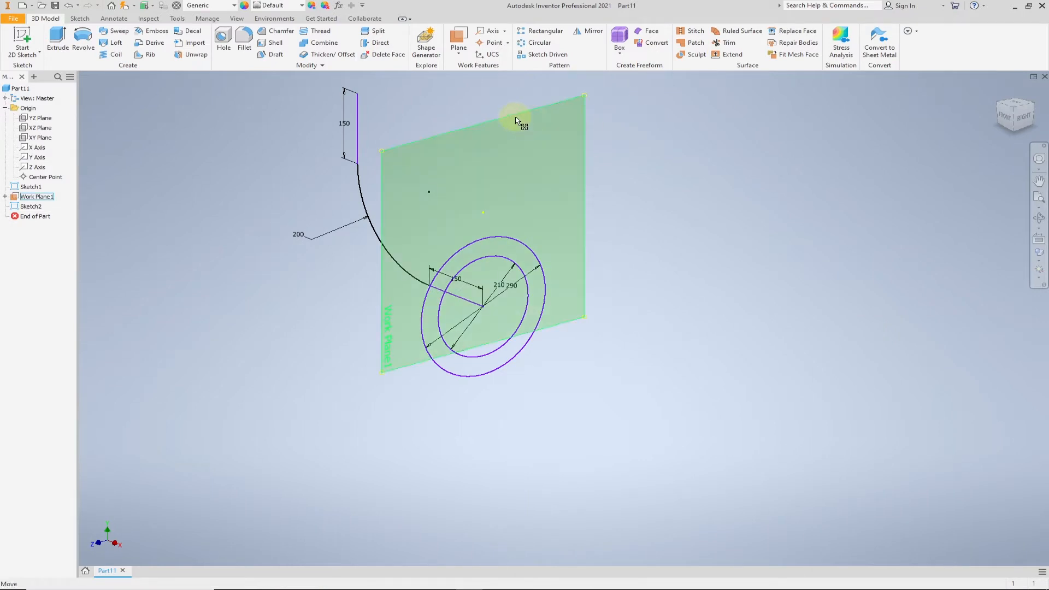
Step: Hide the work plane that carries the circle profile
right_click(516, 120)
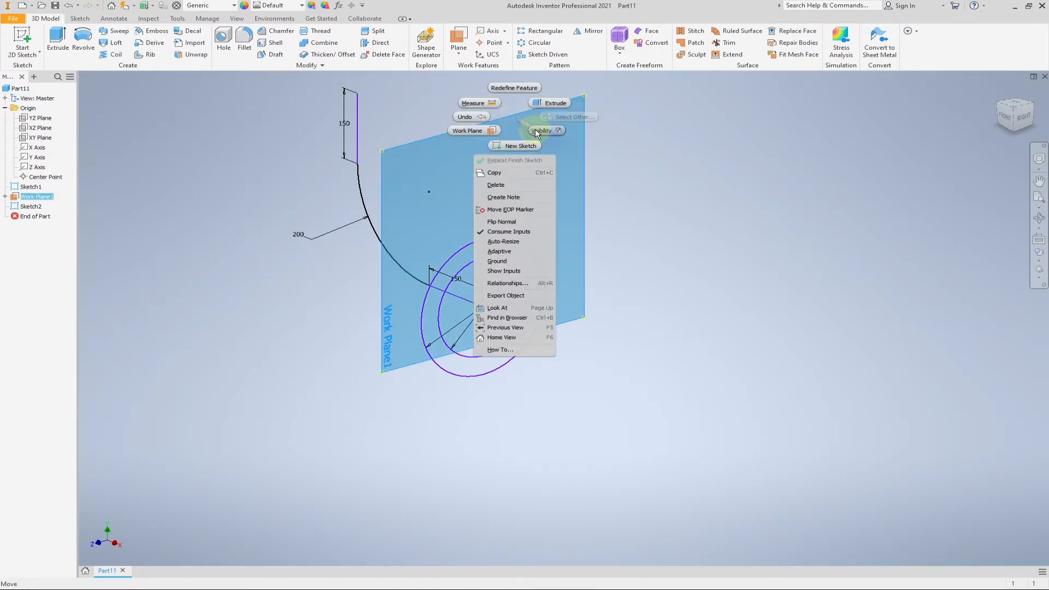
left_click(537, 131)
middle_click_drag(483, 156, 489, 161)
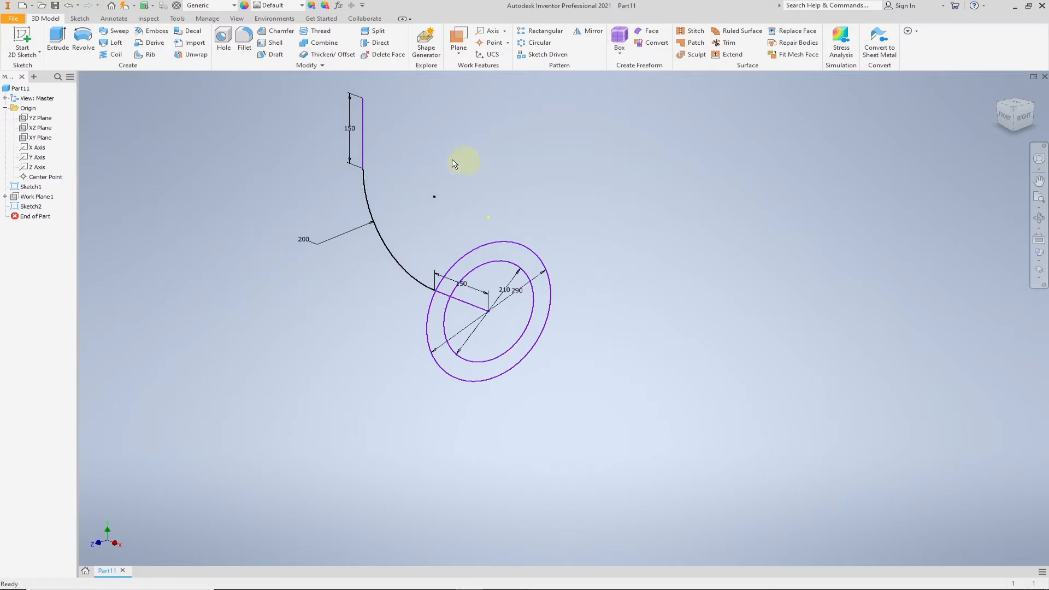
Step: Sweep the ring profile between the 210 mm and 290 mm circles along the line-arc-line path, continuing despite the intersection recommendation
left_click(119, 32)
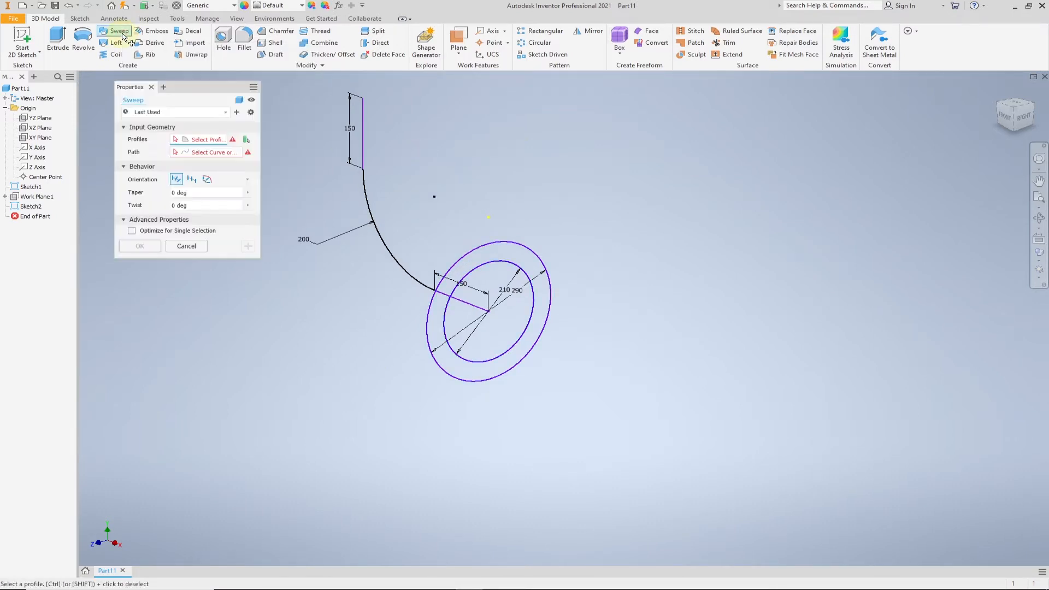
left_click(501, 255)
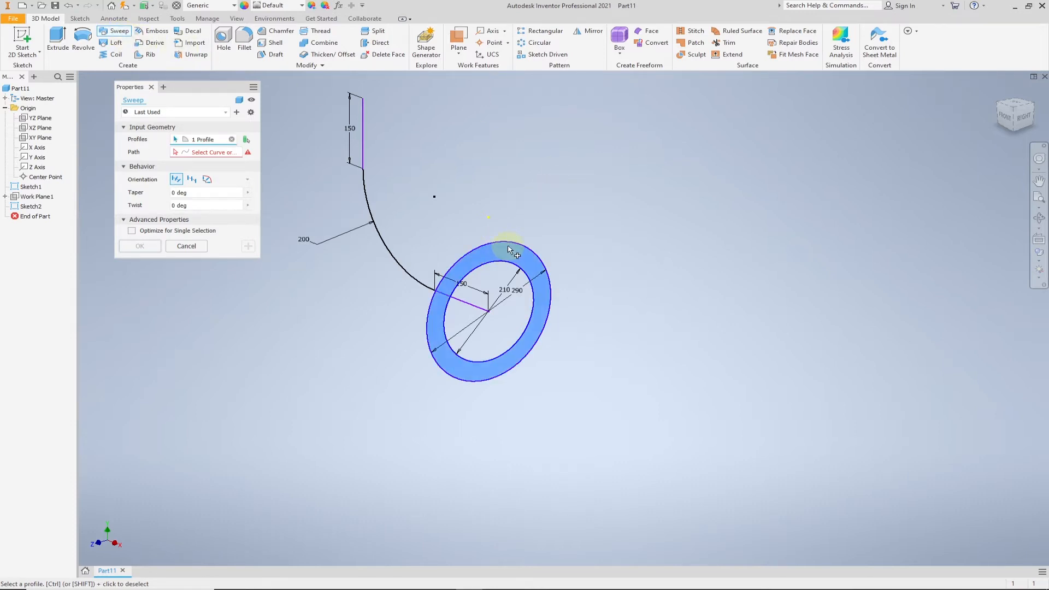
left_click(203, 153)
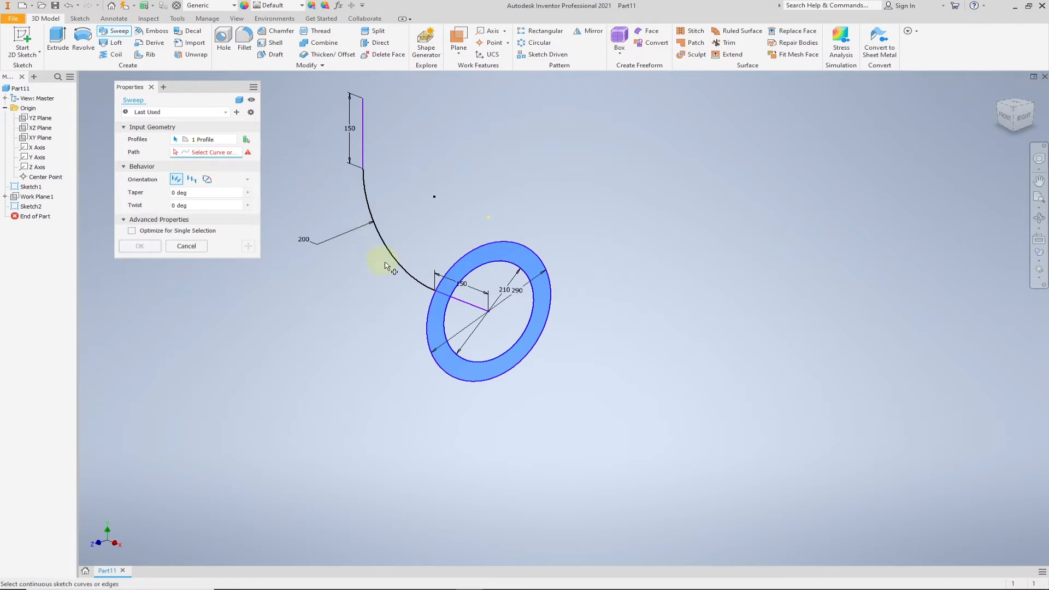
left_click(399, 263)
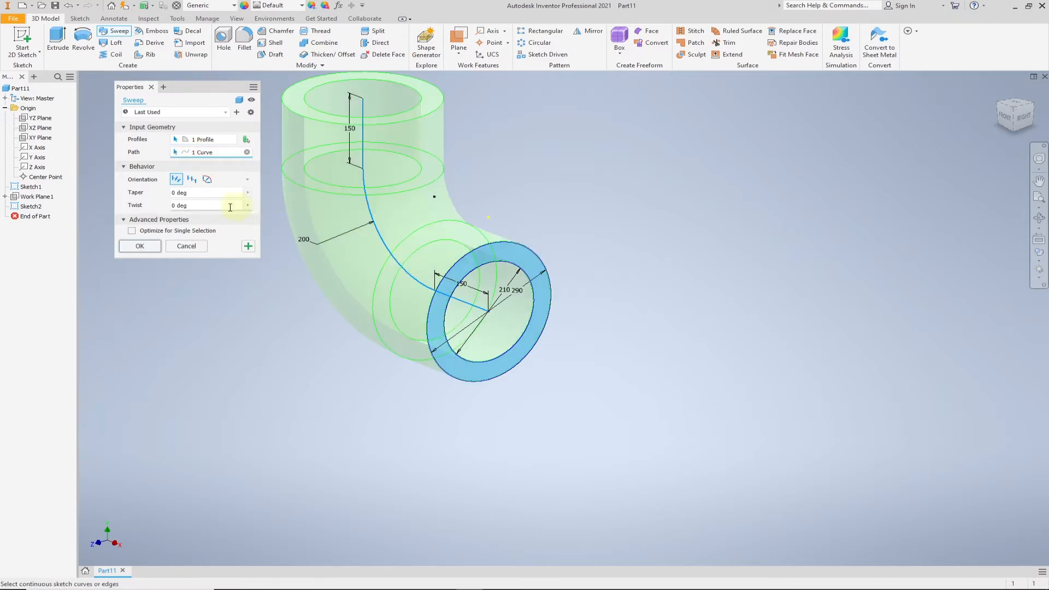
left_click(151, 247)
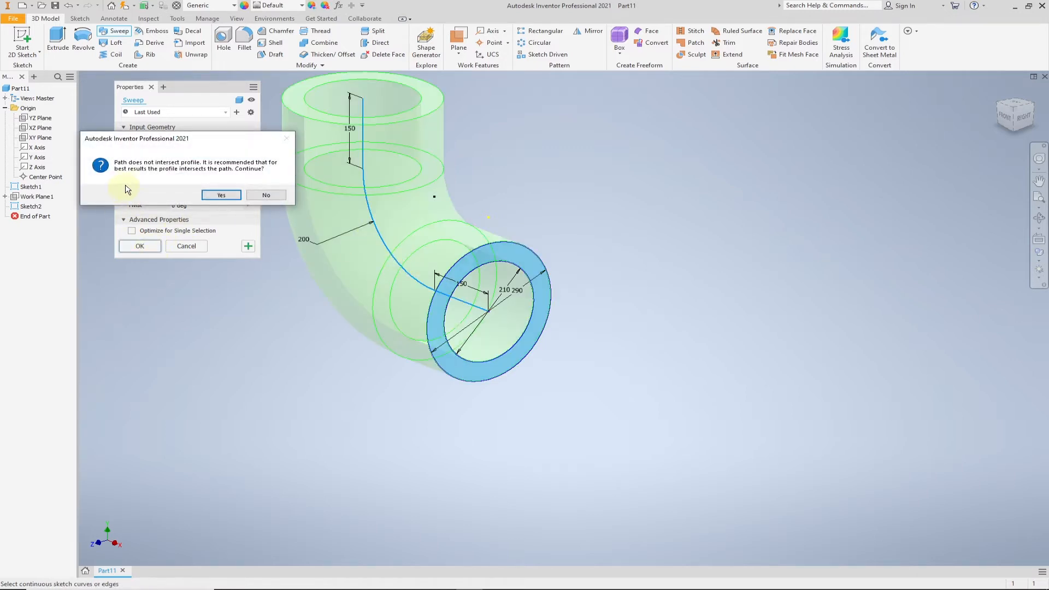
left_click(220, 195)
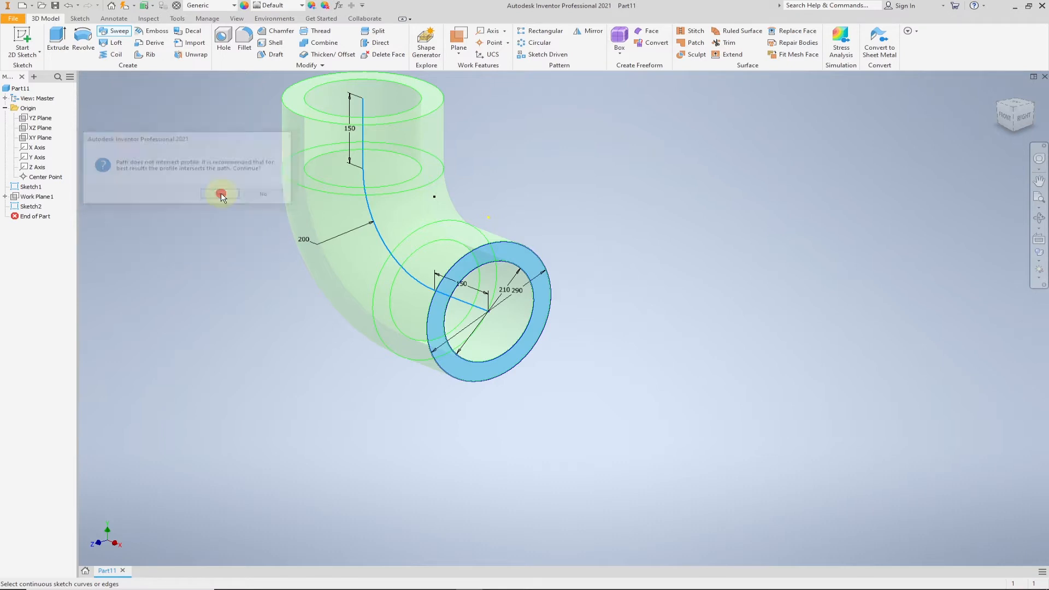
Step: Start a sketch on the ring-shaped end face of the horizontal pipe leg and project that face's circular edges
key("F2")
left_click_drag(578, 272, 574, 288)
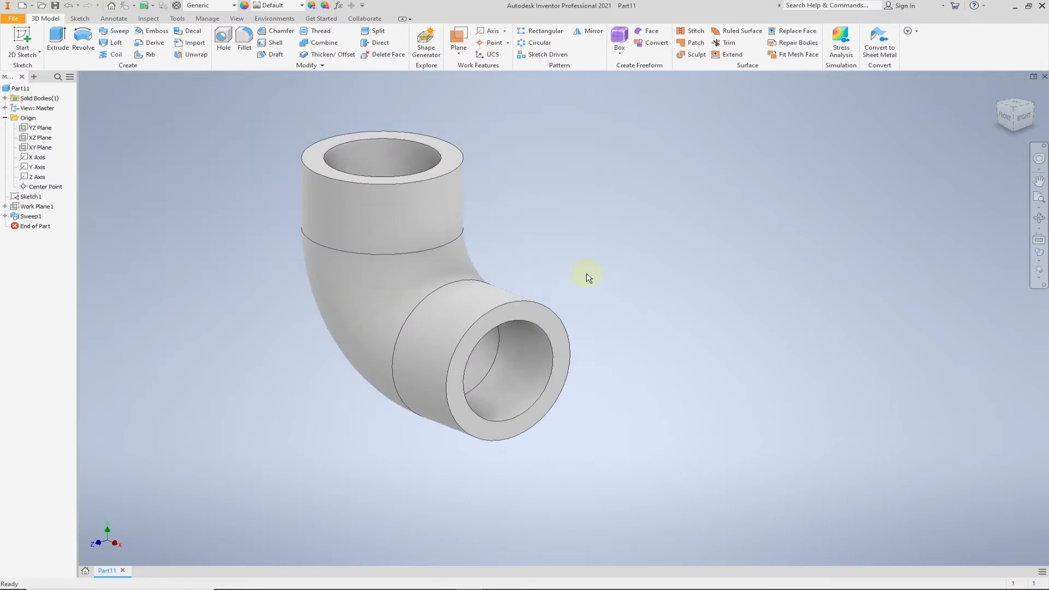
scroll(614, 381, "up", 3)
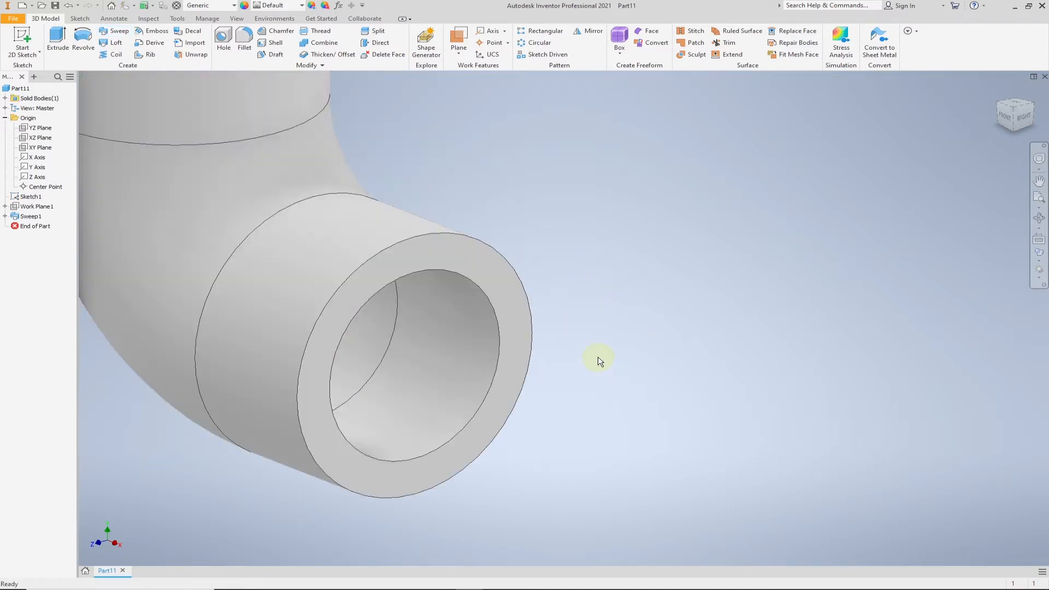
scroll(600, 358, "down", 2)
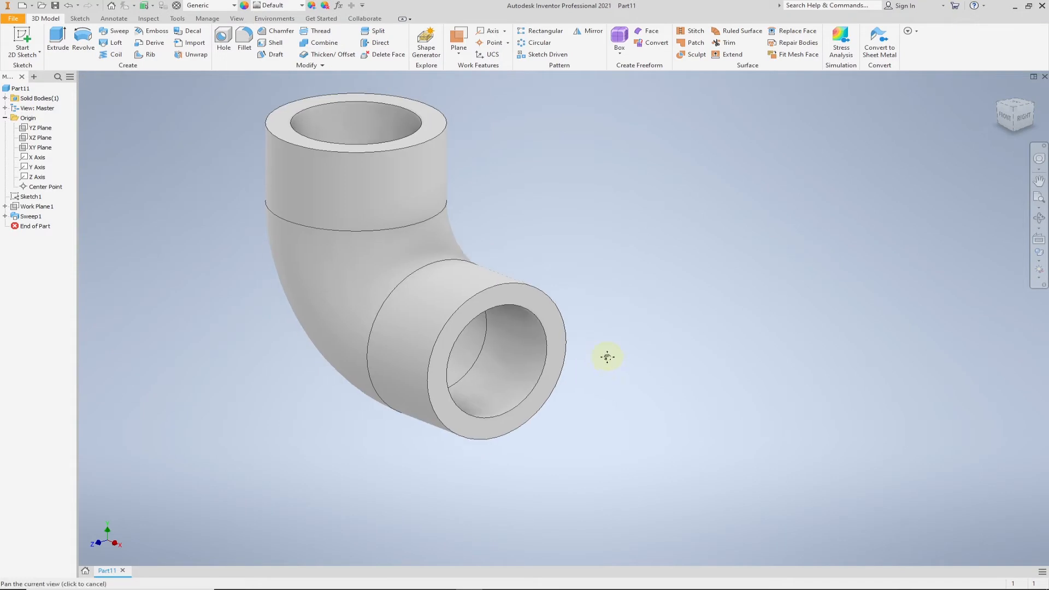
left_click(533, 305)
right_click(533, 305)
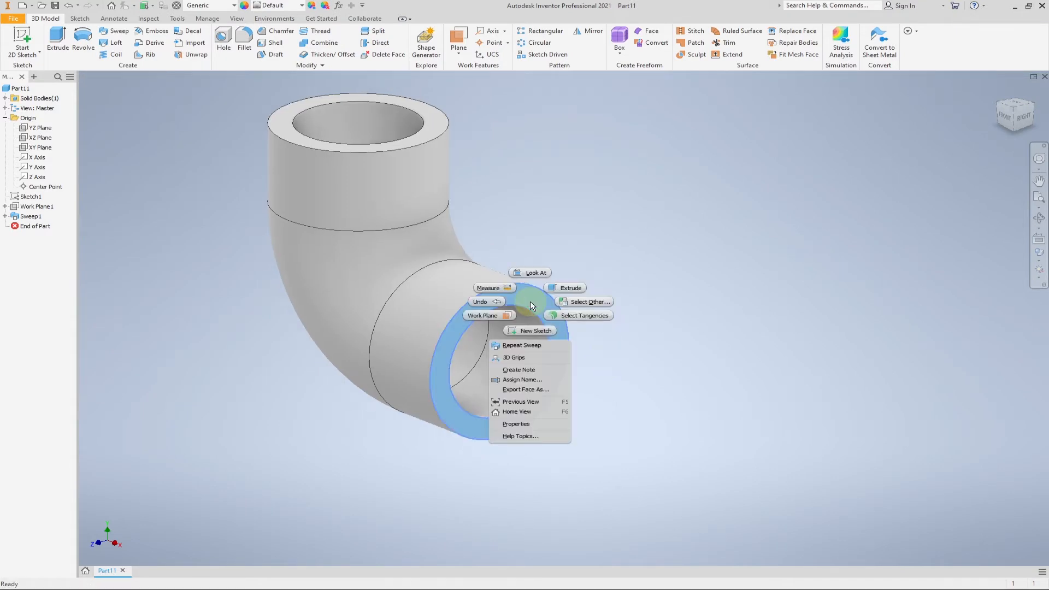
left_click(533, 330)
middle_click_drag(450, 311, 361, 257)
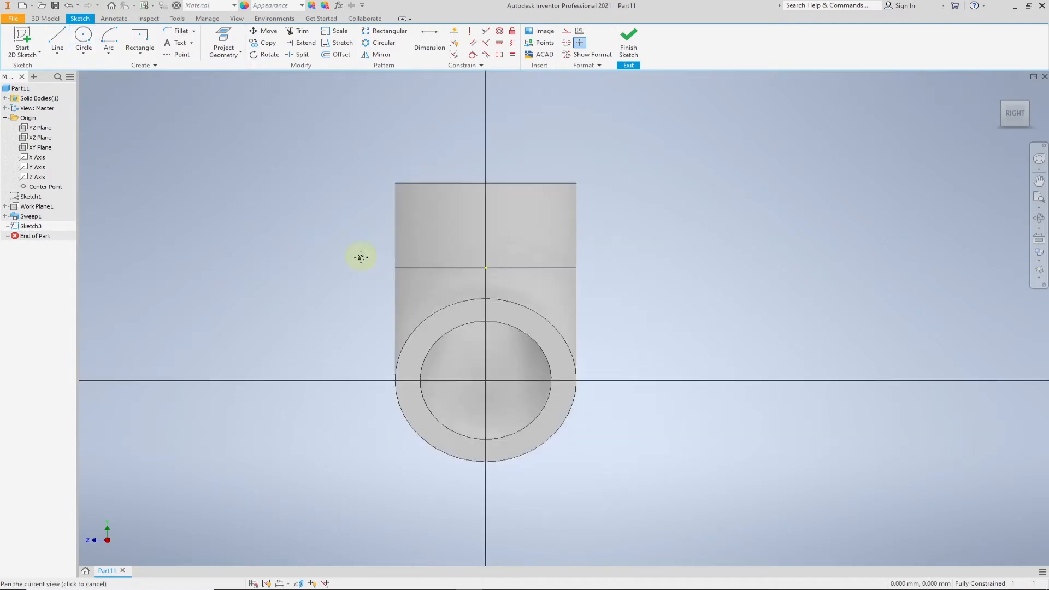
left_click(224, 48)
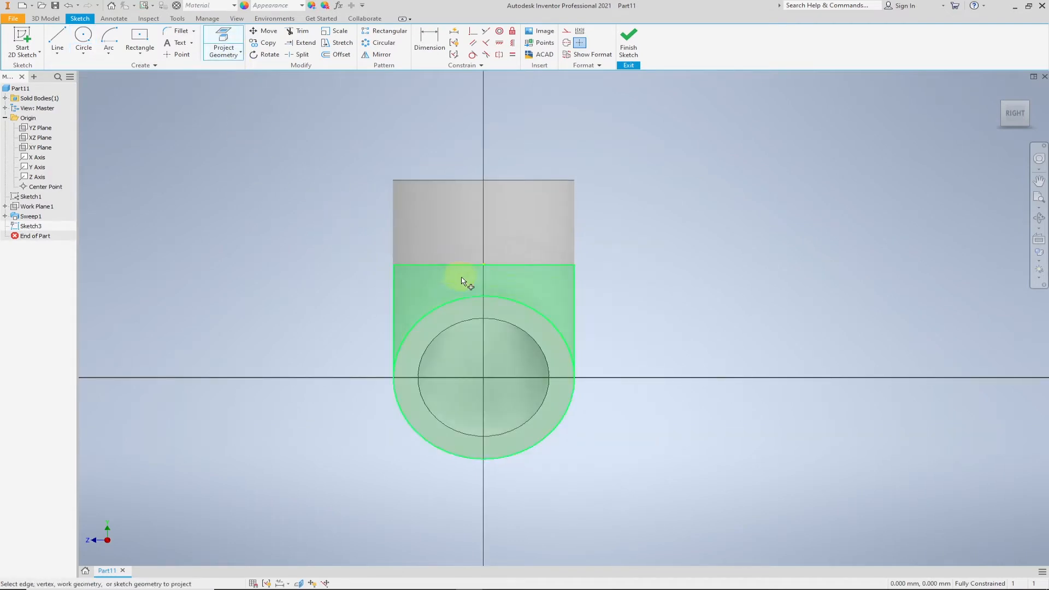
left_click(470, 311)
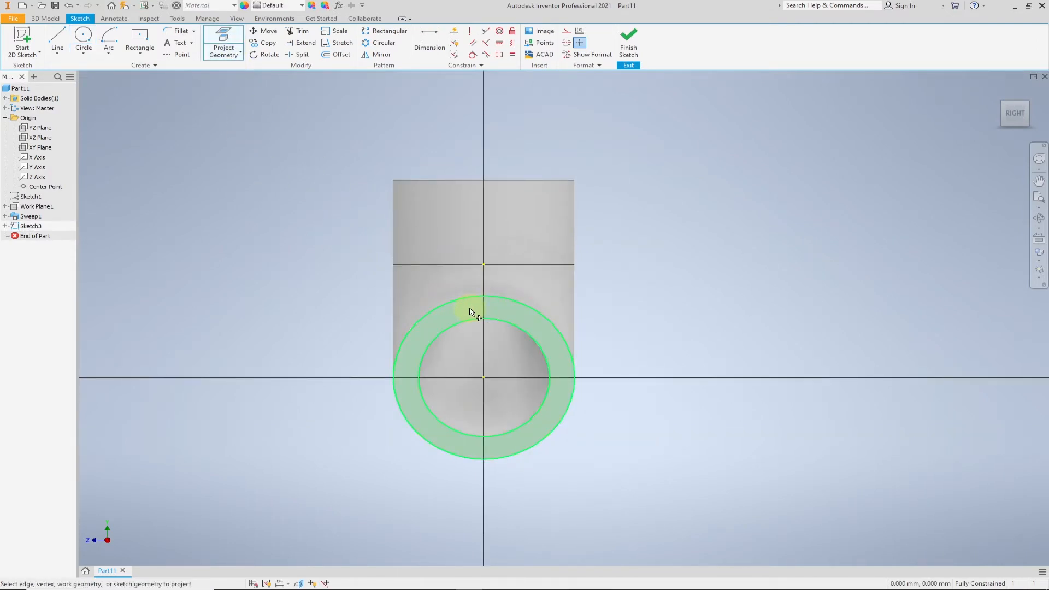
Step: Draw a 360 x 360 mm two-point center rectangle centered on the projected circles and finish the sketch
left_click(144, 50)
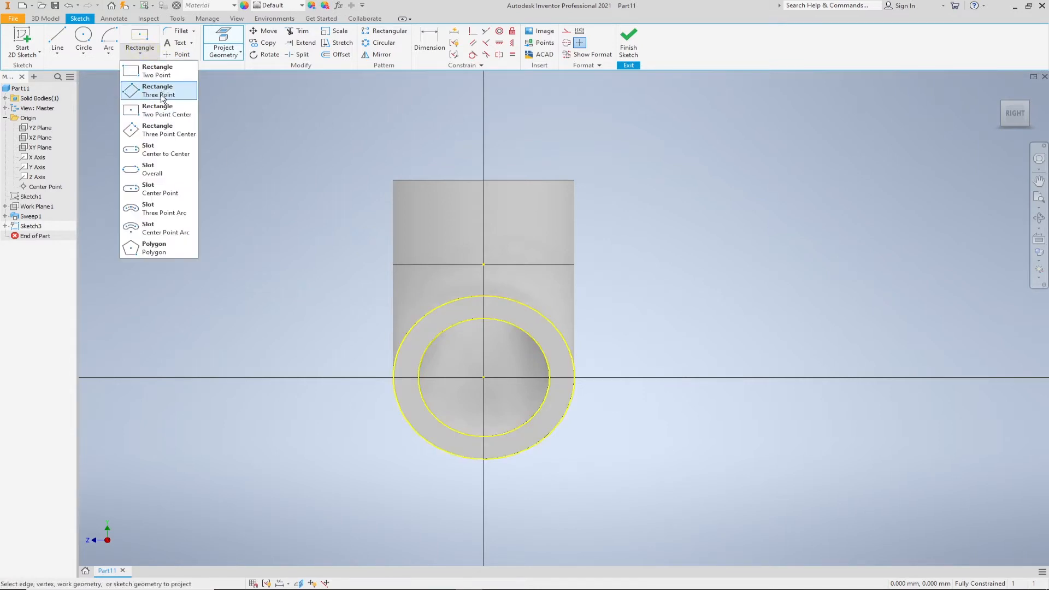
left_click(162, 114)
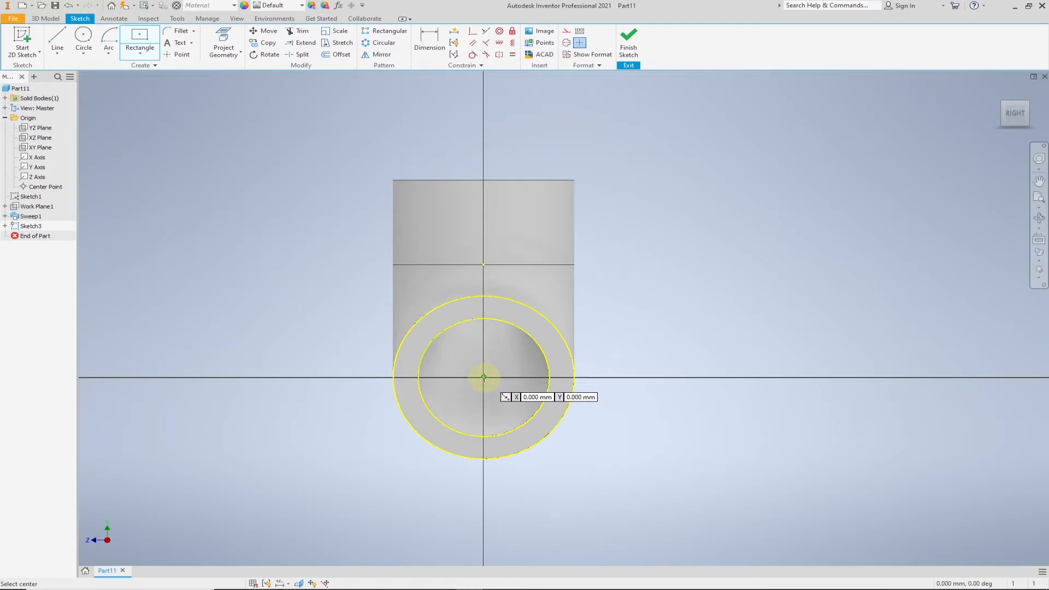
left_click(484, 377)
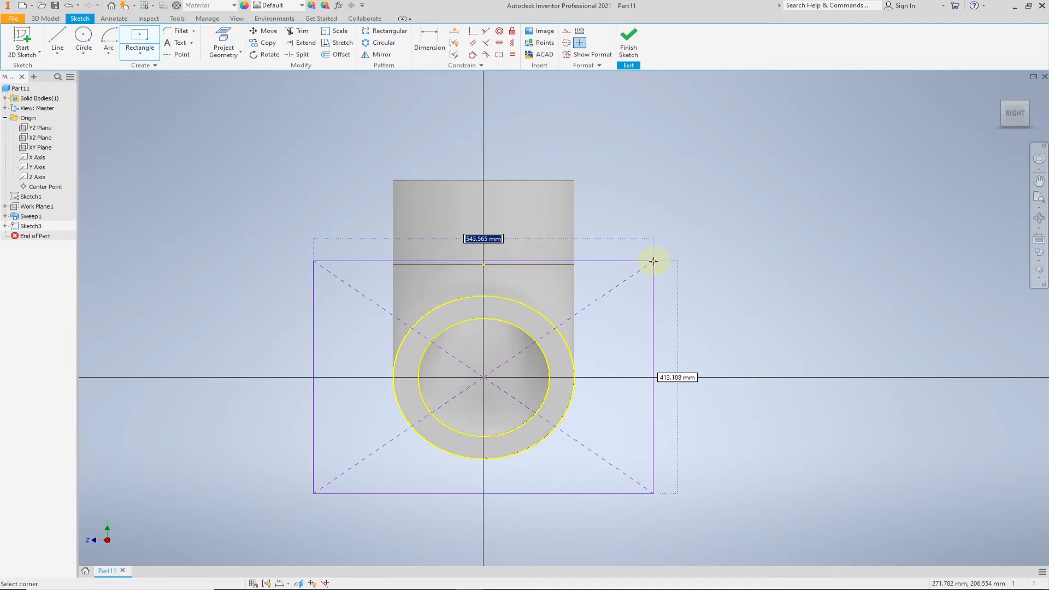
key("alt+Tab")
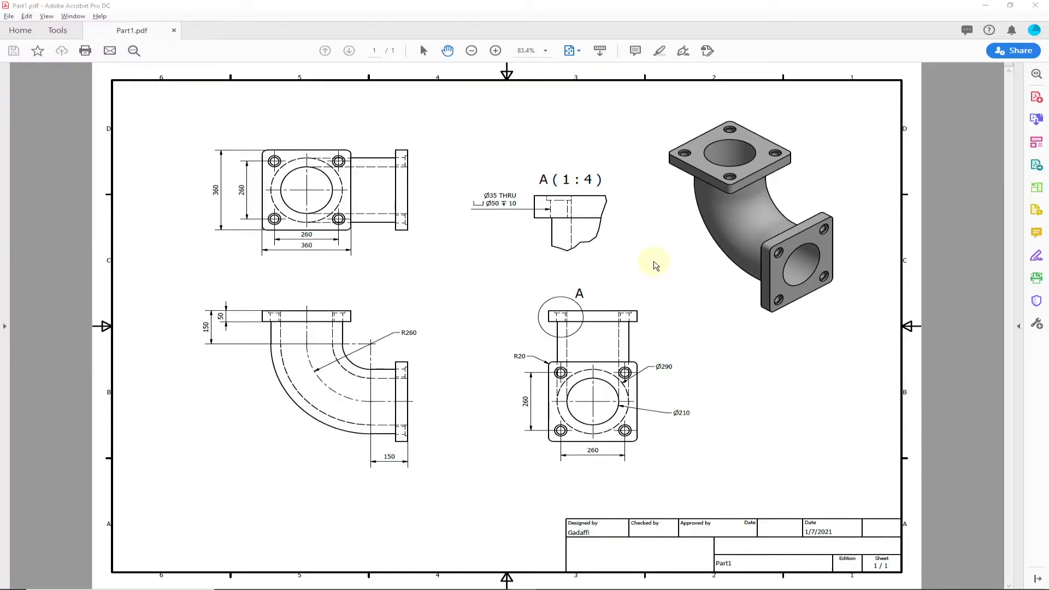
key("alt+Tab")
type("36")
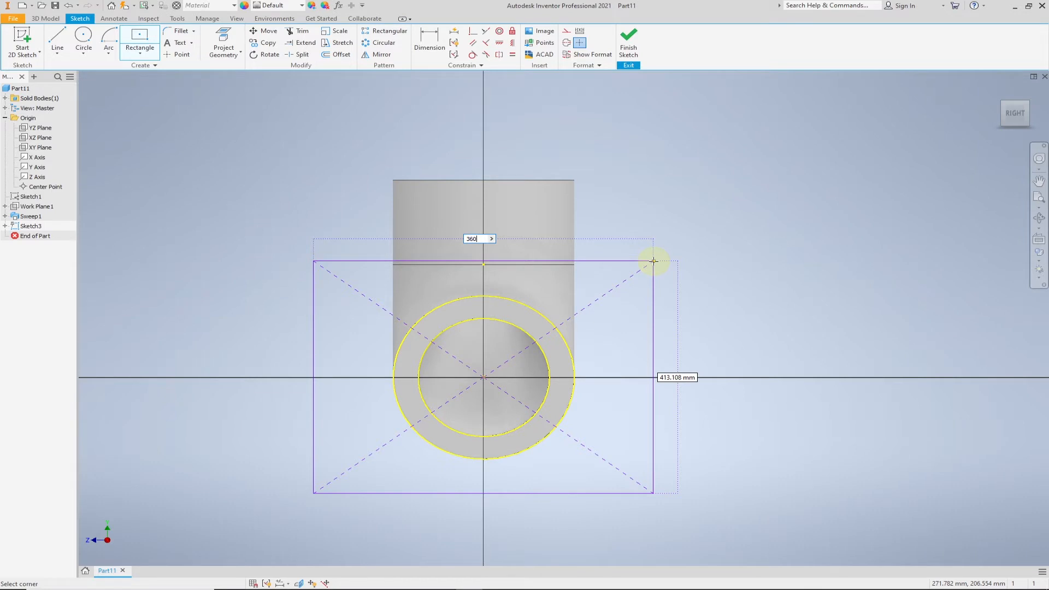
type("0")
key("Tab")
type("36")
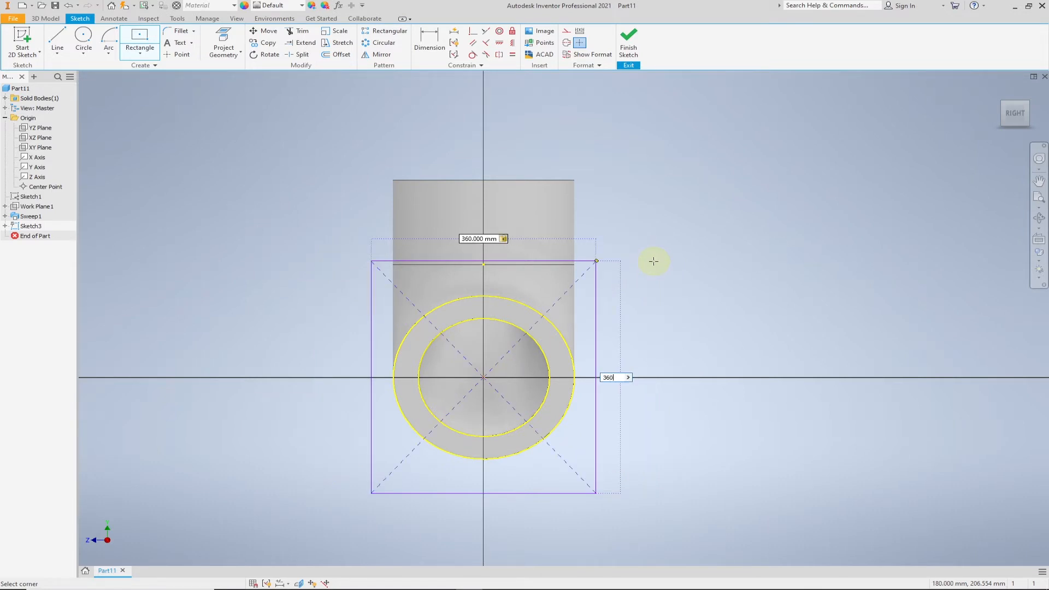
key("Return")
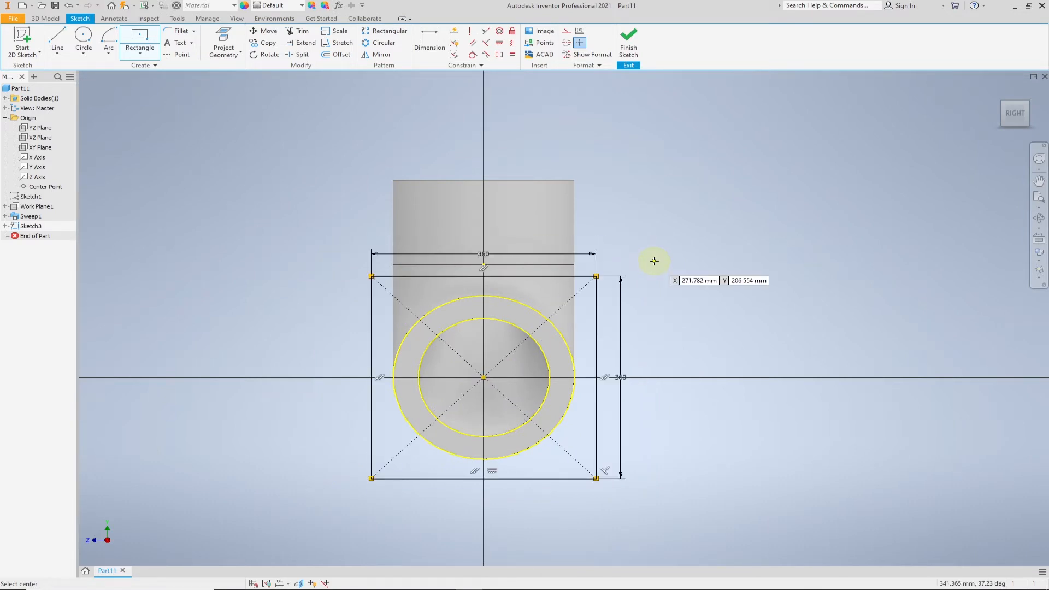
left_click(628, 47)
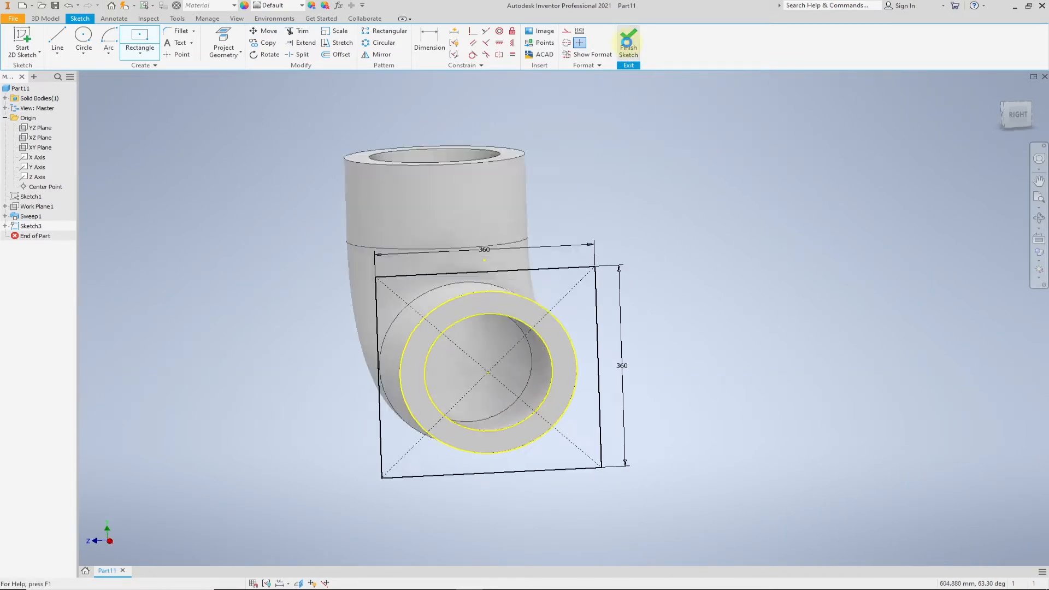
Step: Extrude the square region outside the ring 50 mm in the flipped direction, back along the horizontal pipe leg
left_click(58, 39)
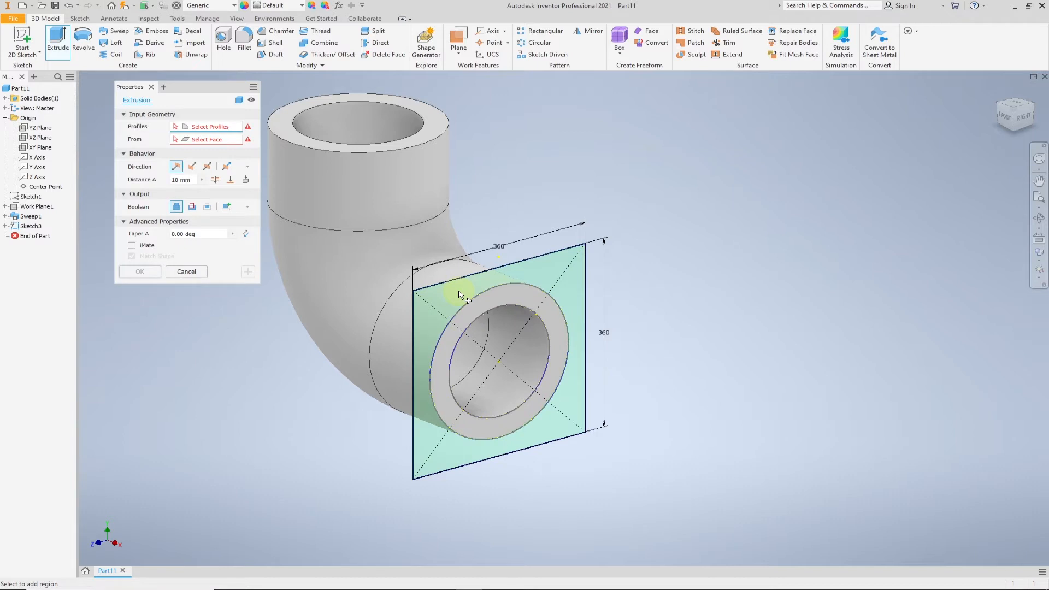
left_click(429, 306)
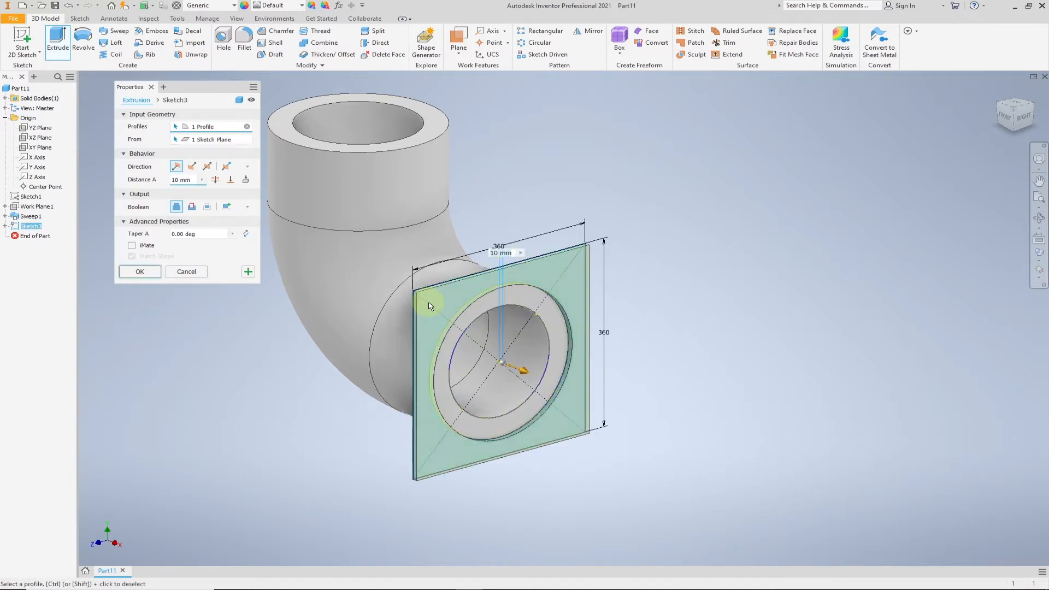
left_click(192, 166)
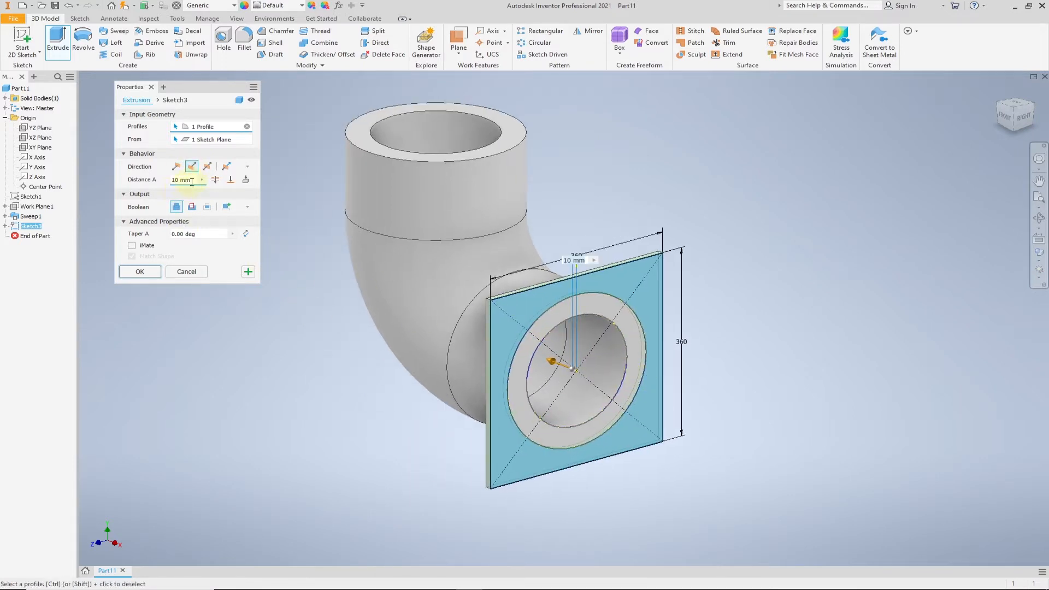
type("50")
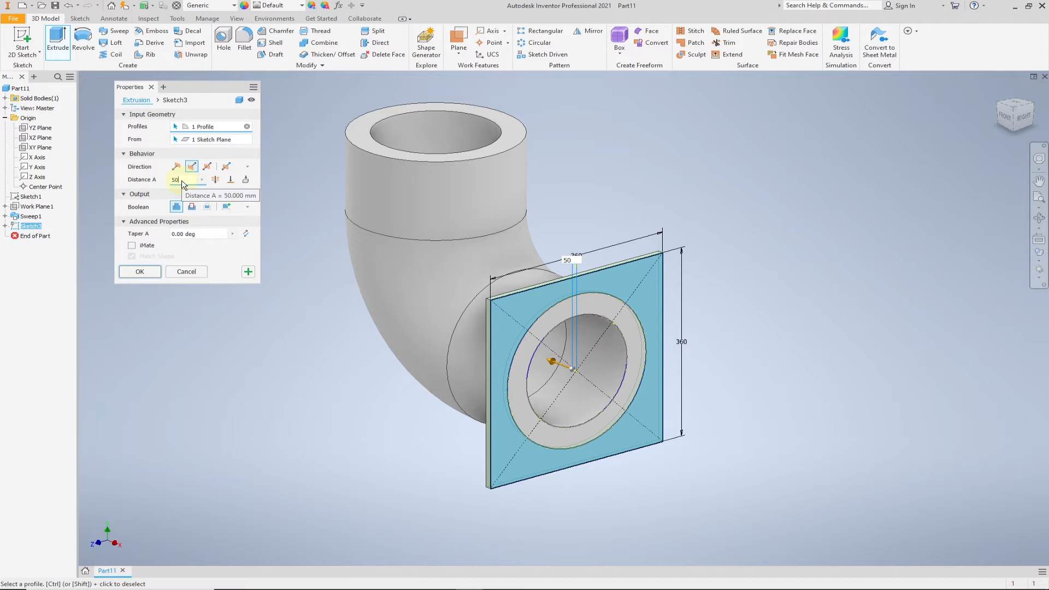
key("Return")
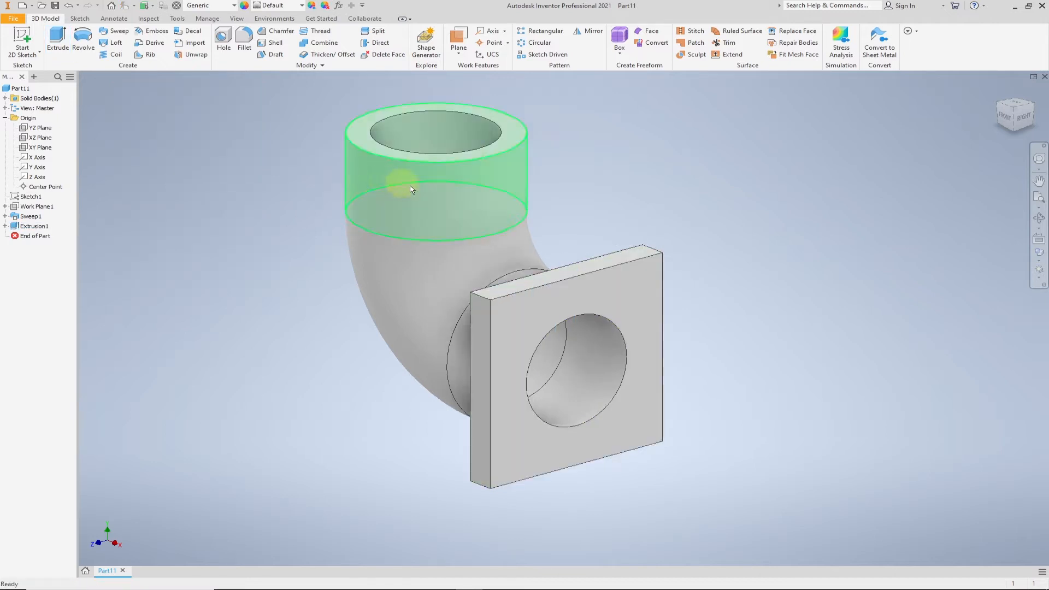
Step: Start a sketch on the upper ring face of the vertical pipe leg and project its circular edges
middle_click_drag(670, 218, 687, 288)
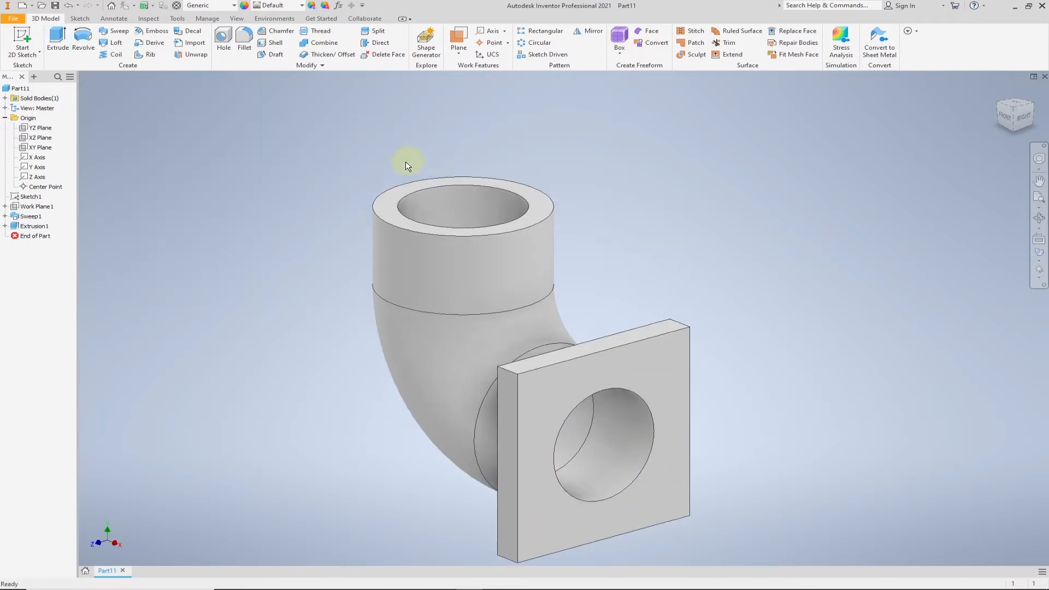
right_click(388, 204)
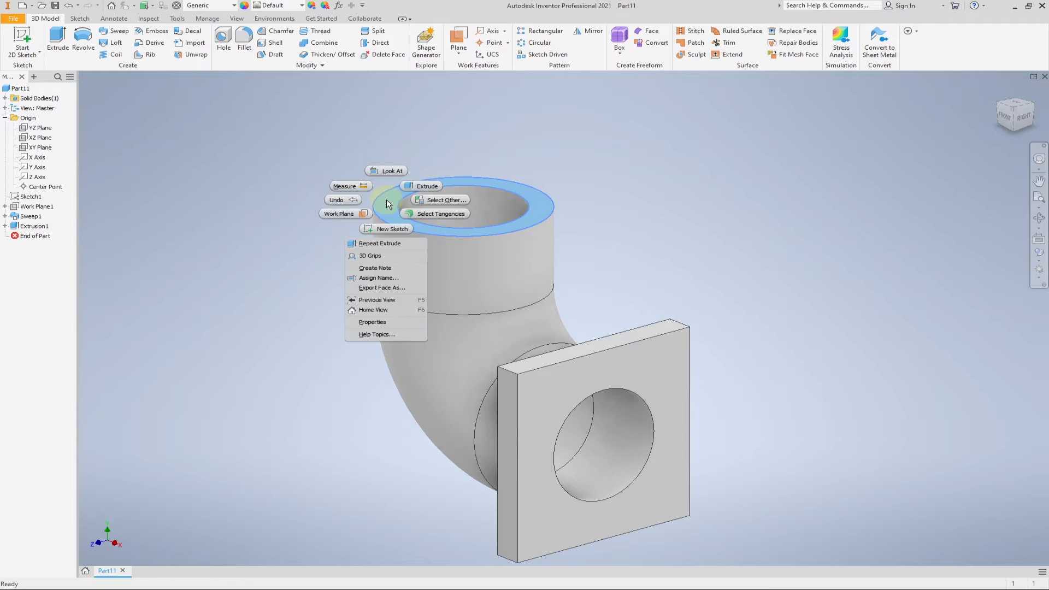
left_click(389, 229)
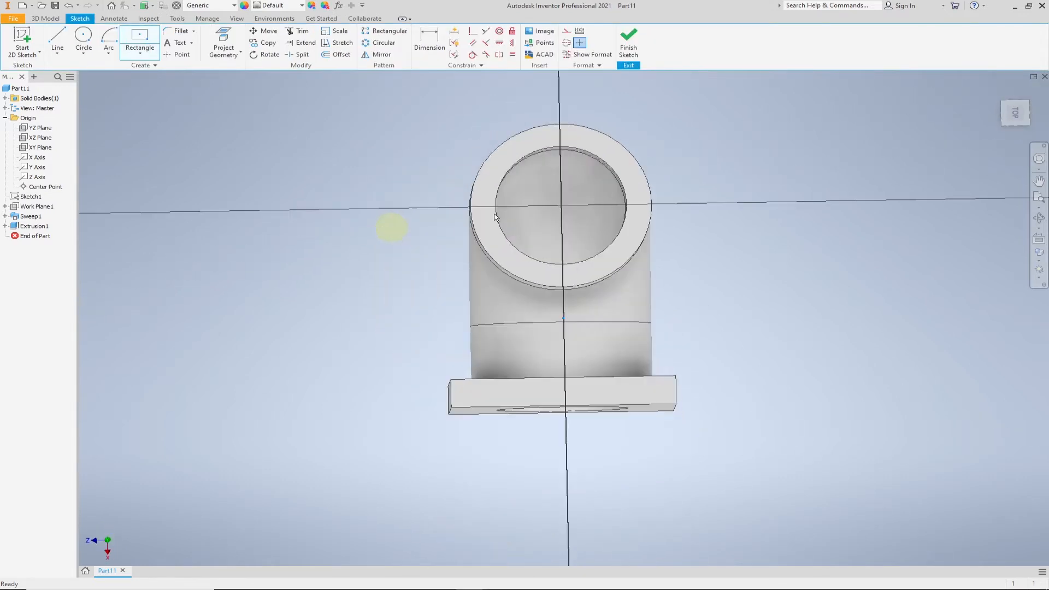
left_click(217, 46)
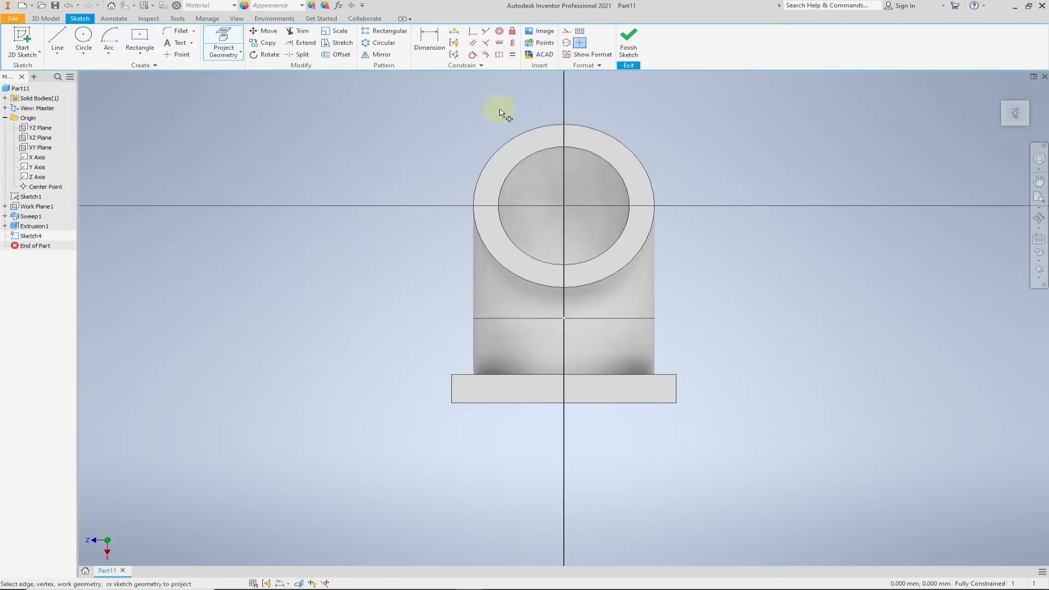
left_click(536, 140)
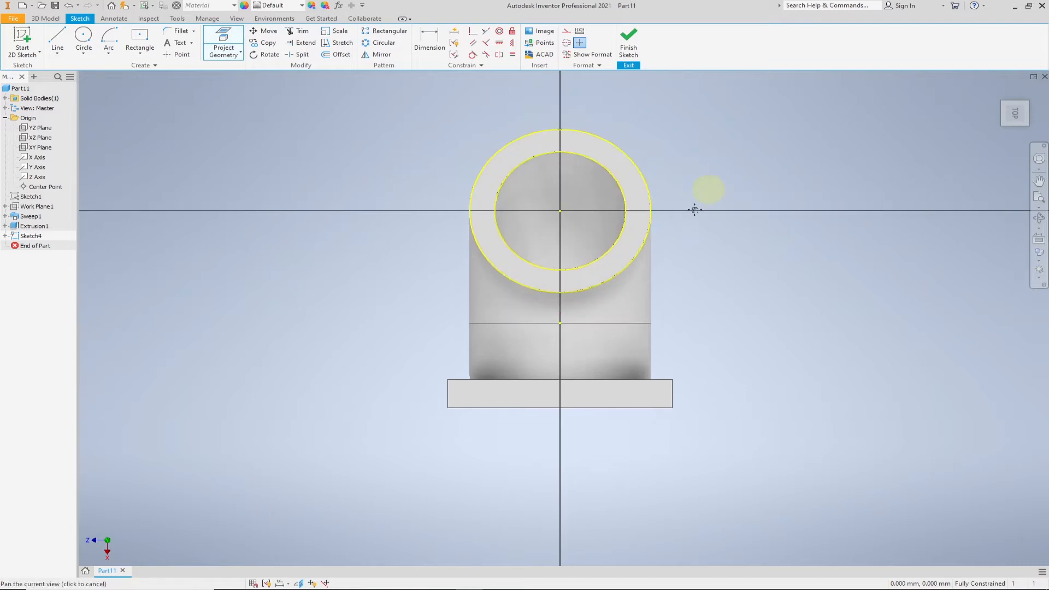
Step: Draw a 360 x 360 mm center rectangle centered on the vertical leg's projected circles
middle_click_drag(694, 208, 629, 270)
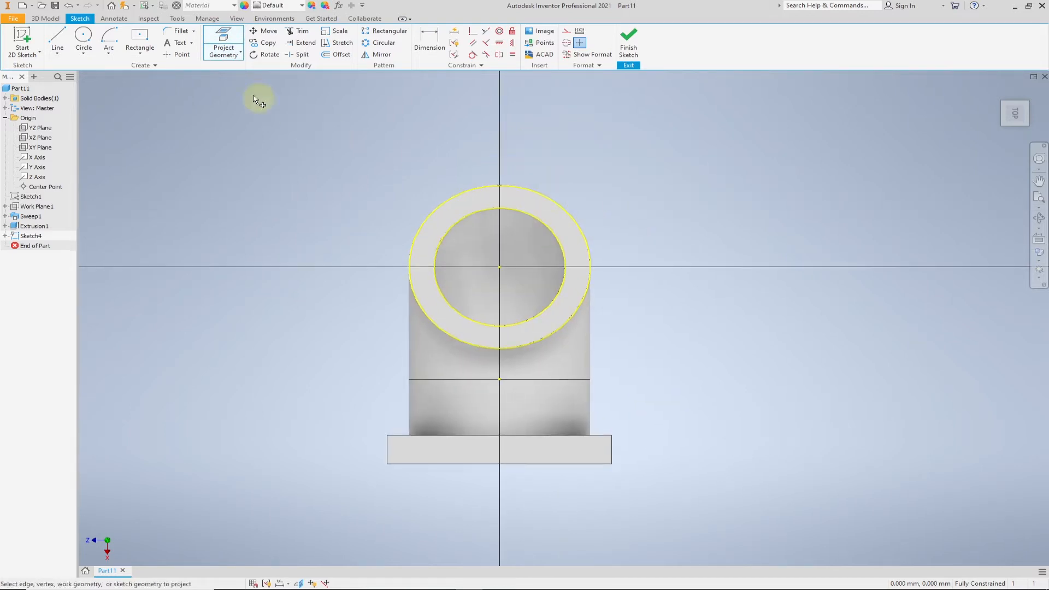
left_click(138, 38)
left_click(500, 267)
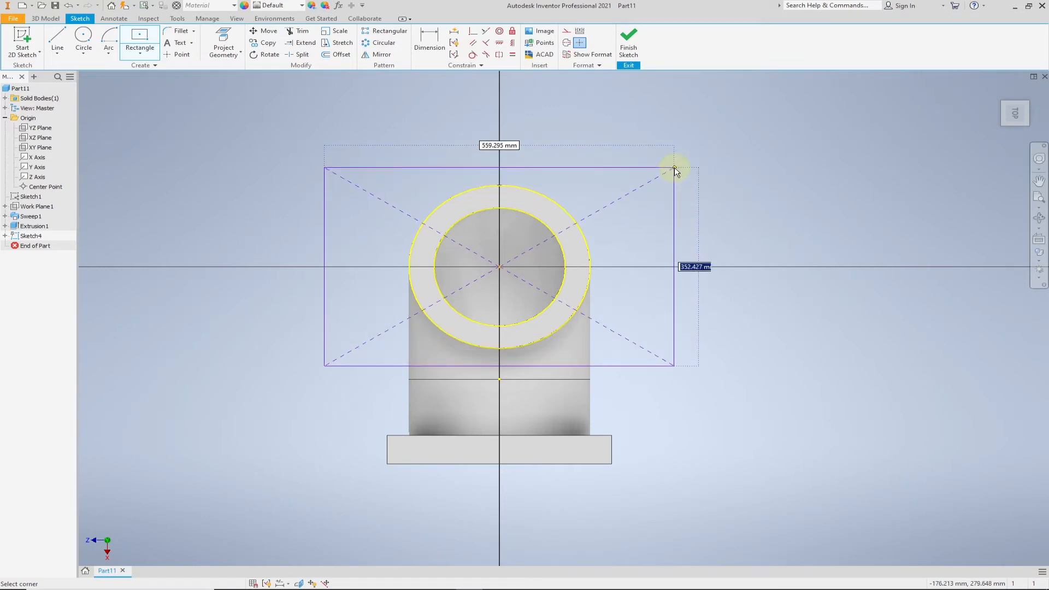
type("36")
key("Tab")
type("36")
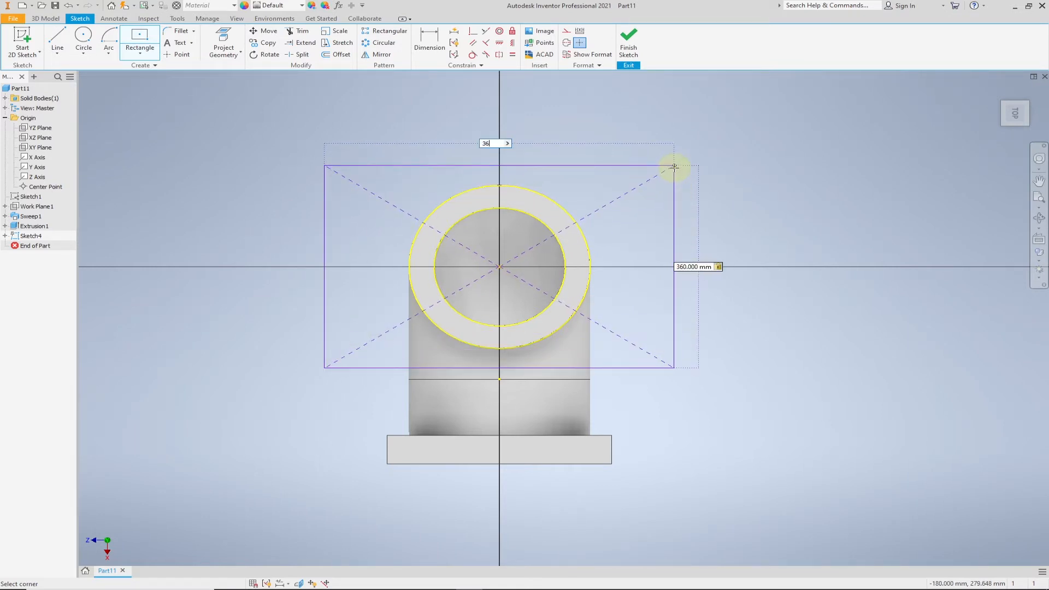
type("0")
key("Return")
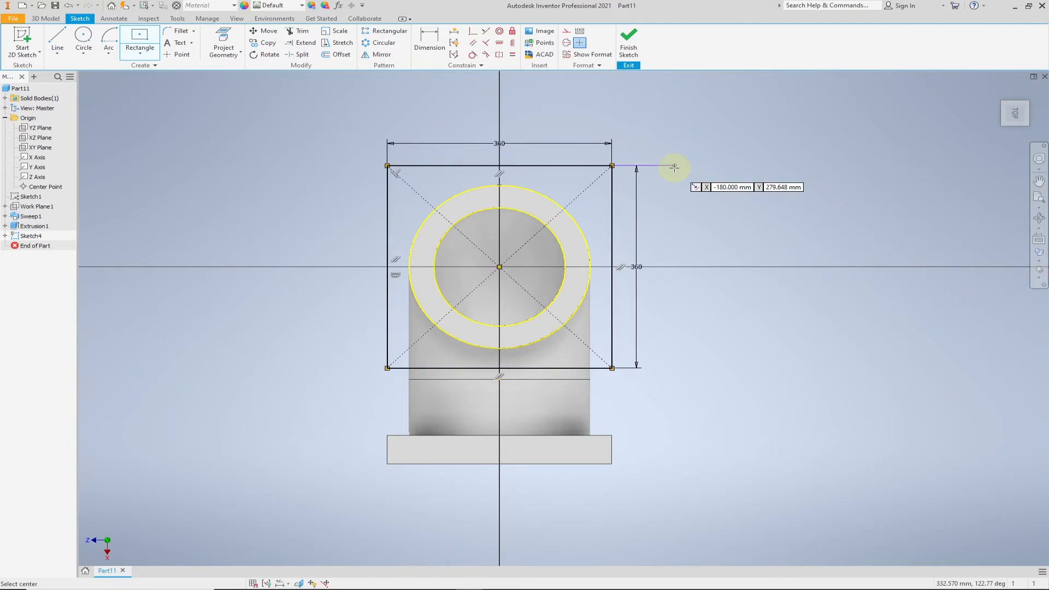
Step: Finish the sketch and extrude the square region outside the ring 50 mm in the flipped direction, down along the vertical pipe leg
left_click(634, 51)
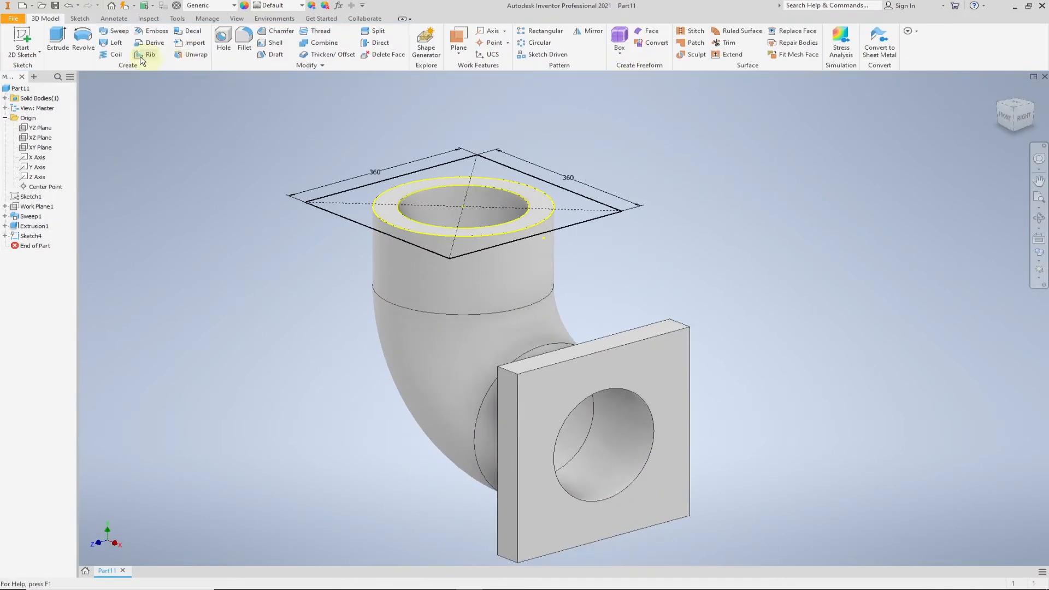
left_click(57, 38)
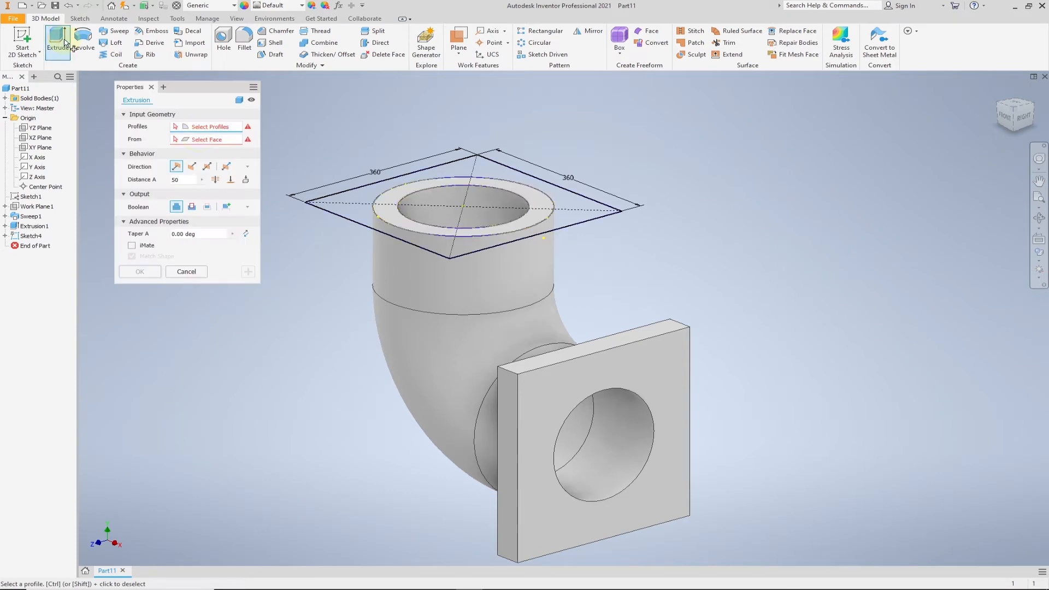
left_click(340, 209)
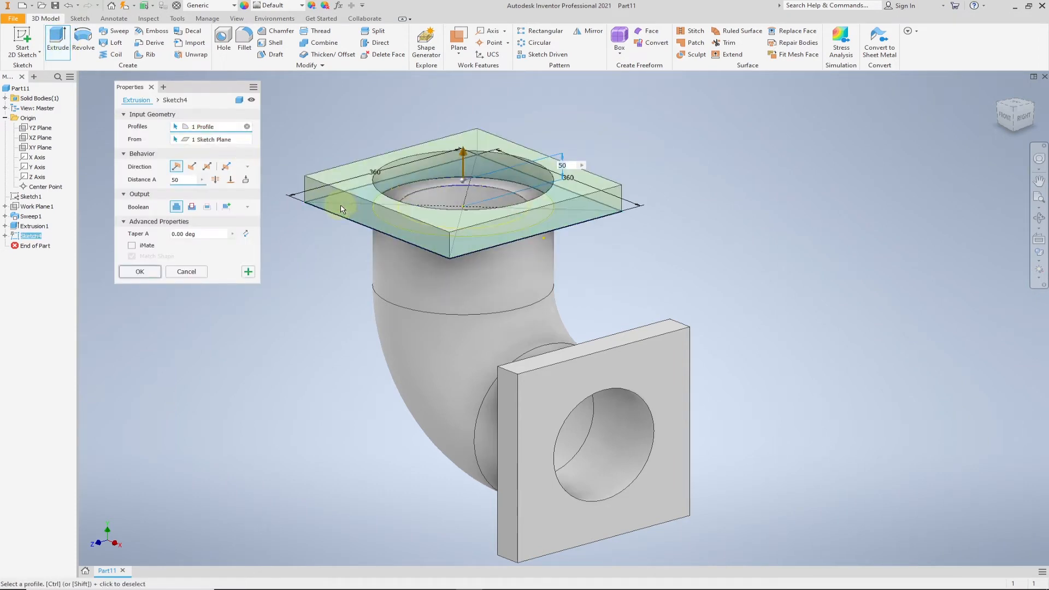
left_click(191, 166)
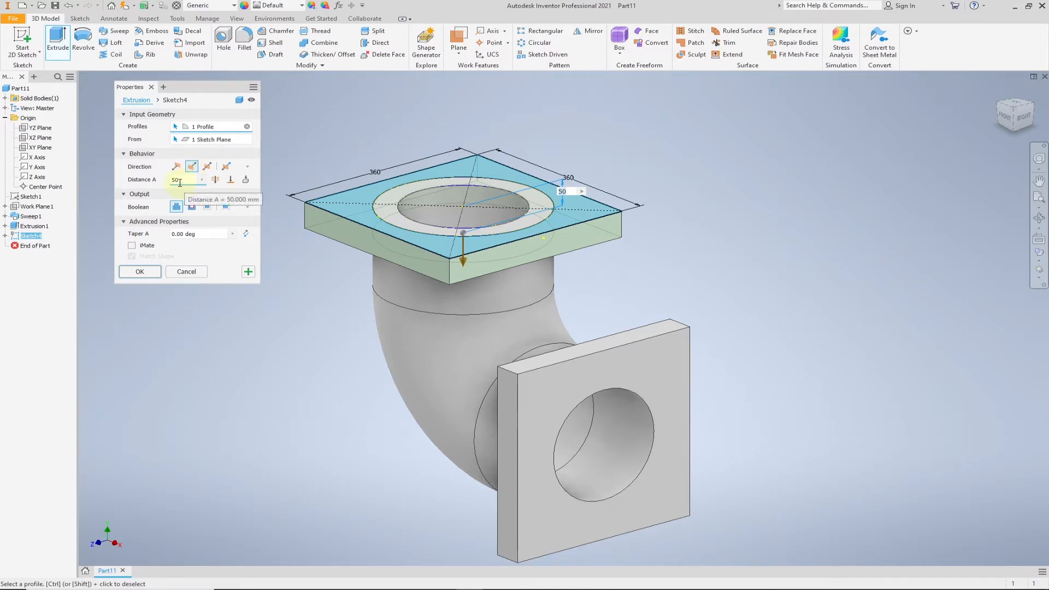
left_click(140, 271)
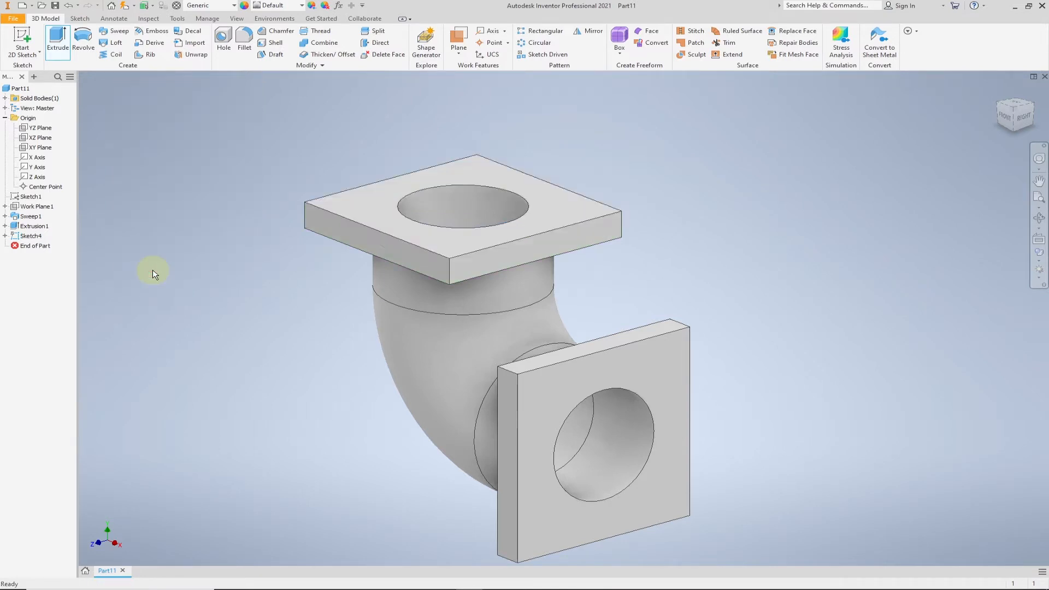
Step: Start a sketch on the outer face of the horizontal leg's flange and place a point near its upper-left corner
scroll(733, 279, "down", 4)
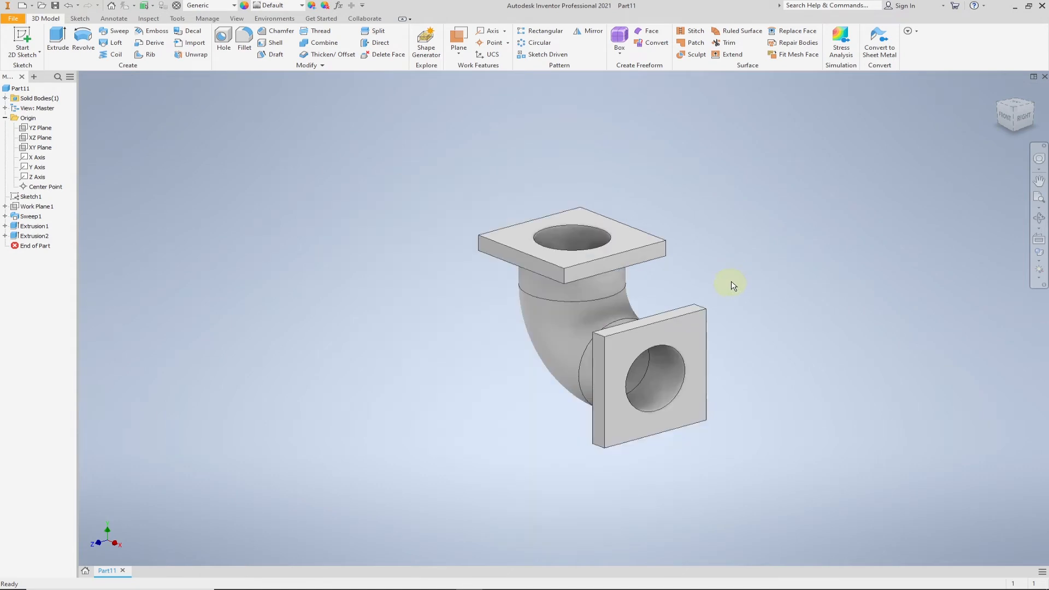
middle_click_drag(606, 230, 569, 262)
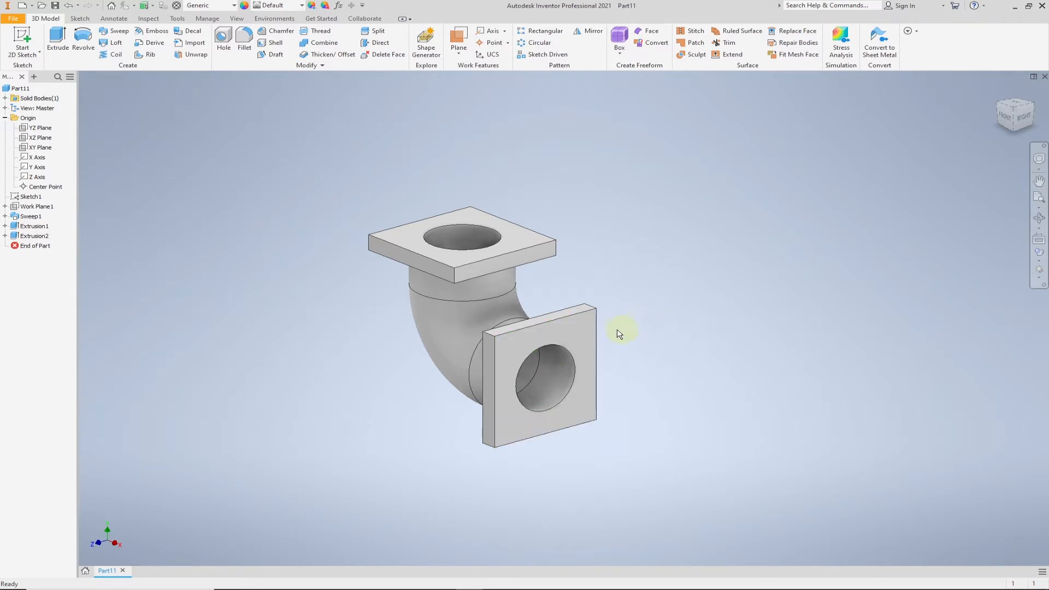
right_click(514, 350)
left_click(512, 373)
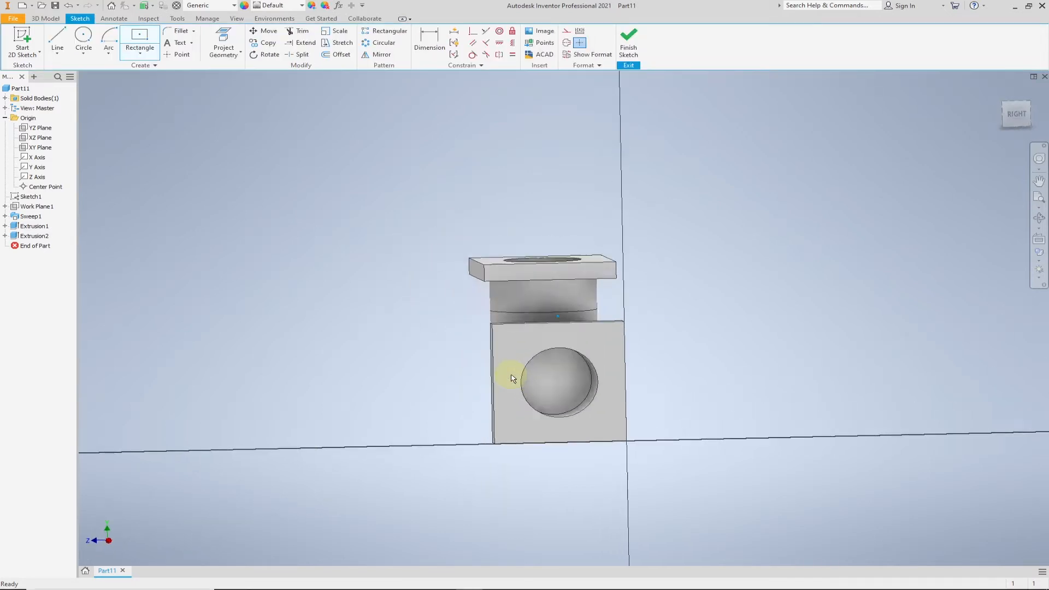
left_click(176, 55)
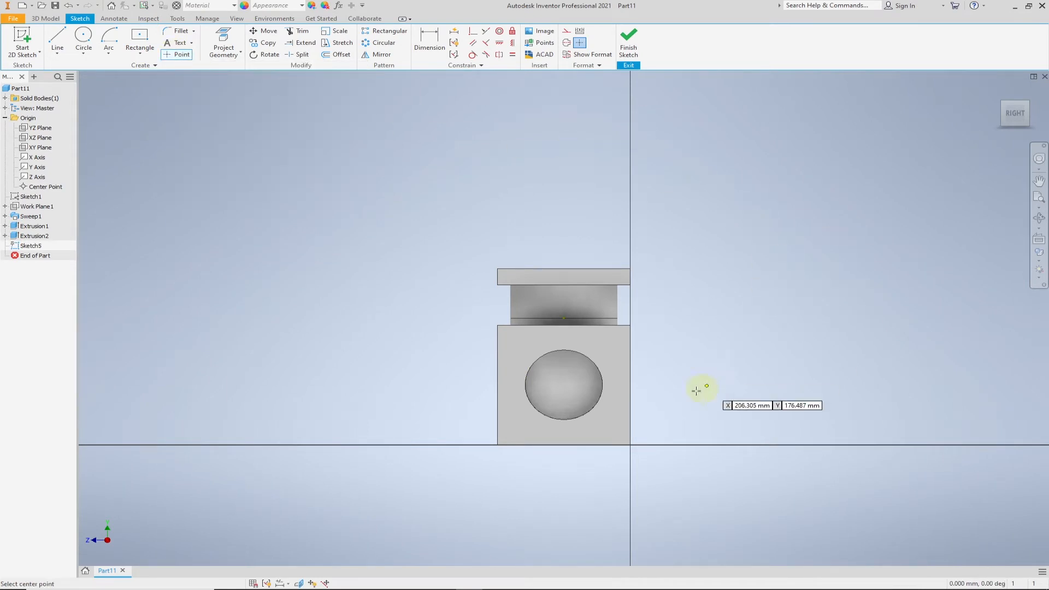
scroll(590, 407, "up", 3)
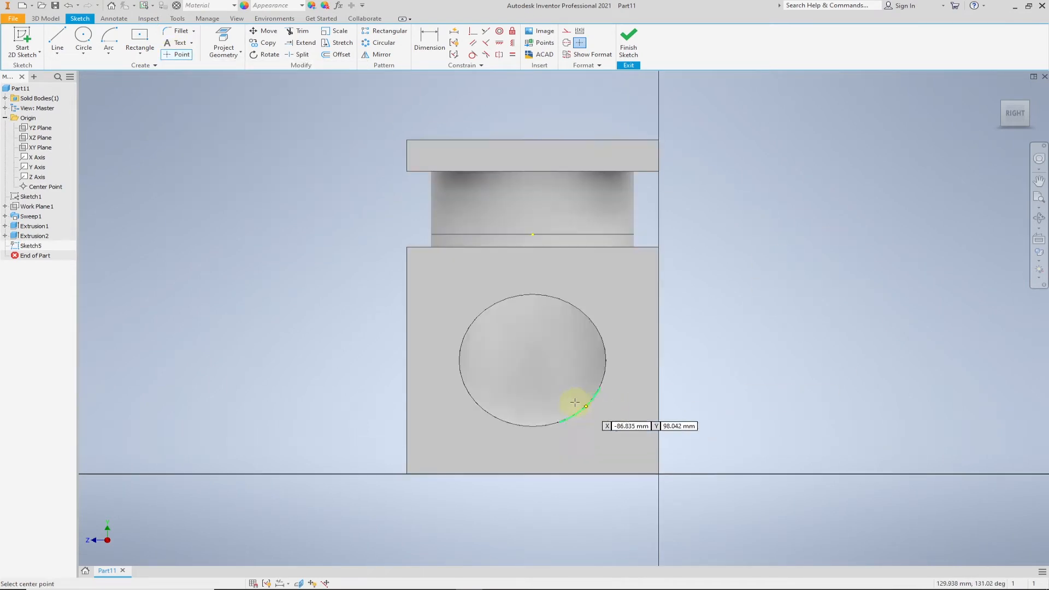
left_click(433, 281)
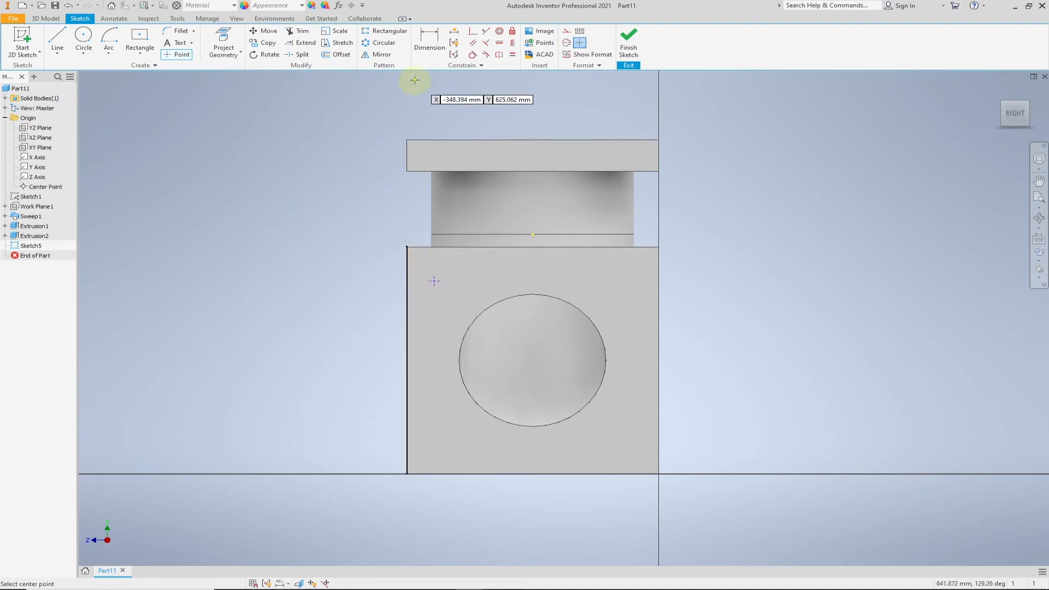
Step: Dimension the point 50 mm from the flange's left edge and 50 mm from its upper edge, and finish the sketch
left_click(429, 40)
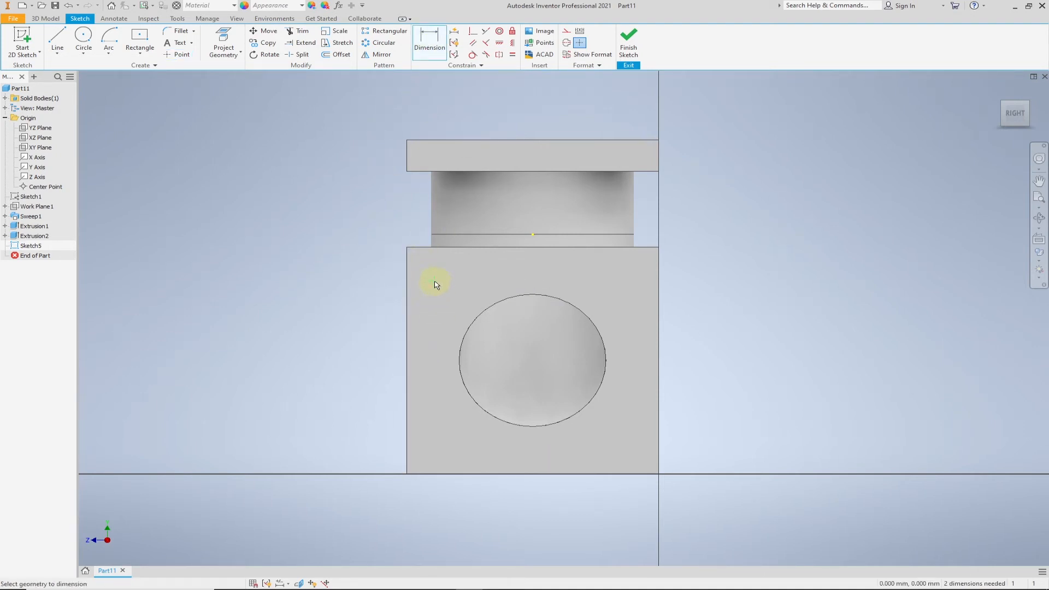
left_click(408, 283)
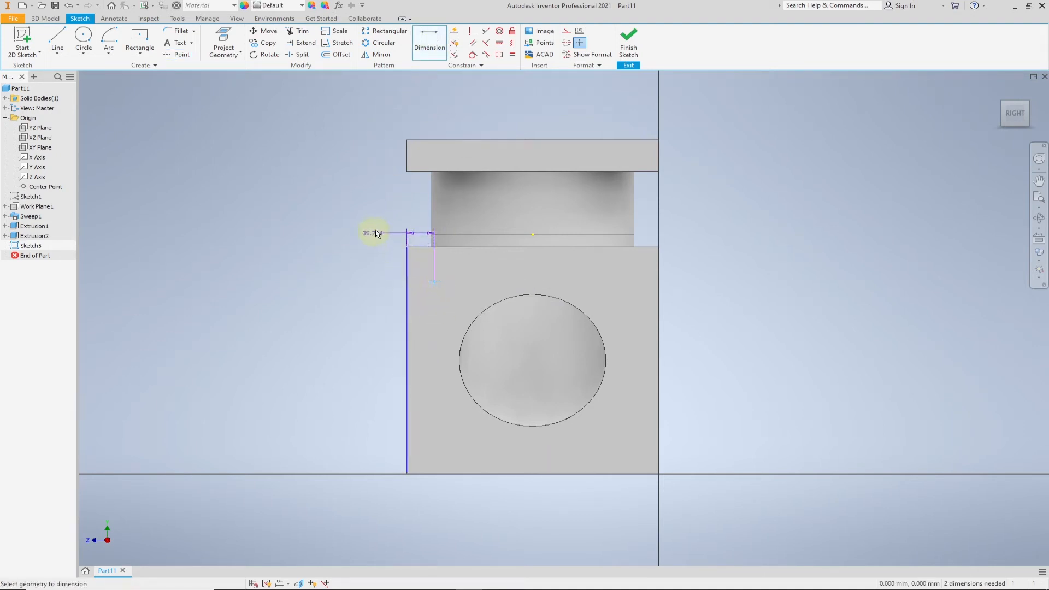
left_click(375, 225)
type("50")
key("Return")
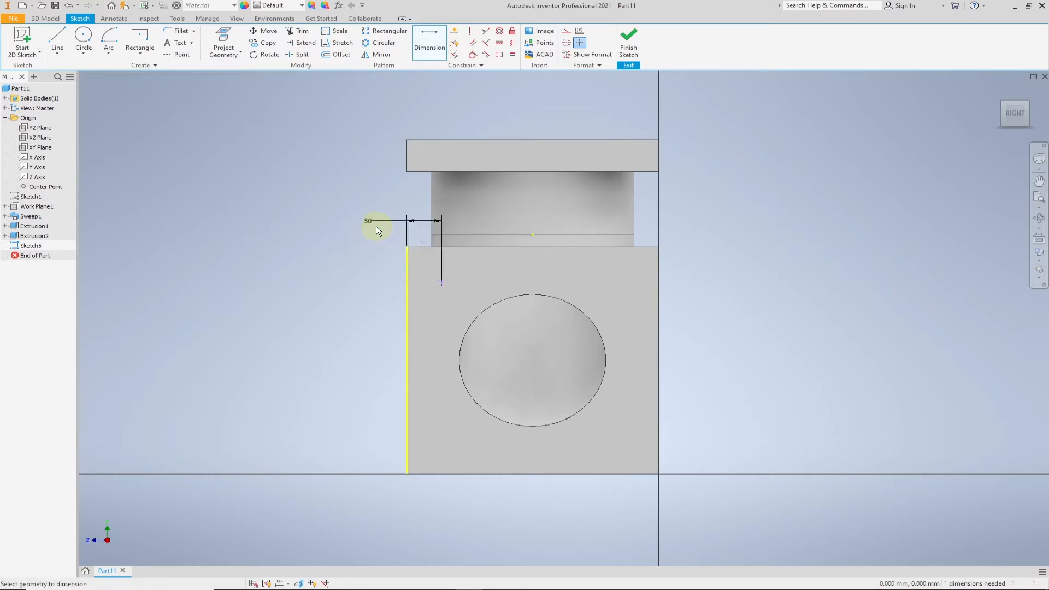
left_click(435, 248)
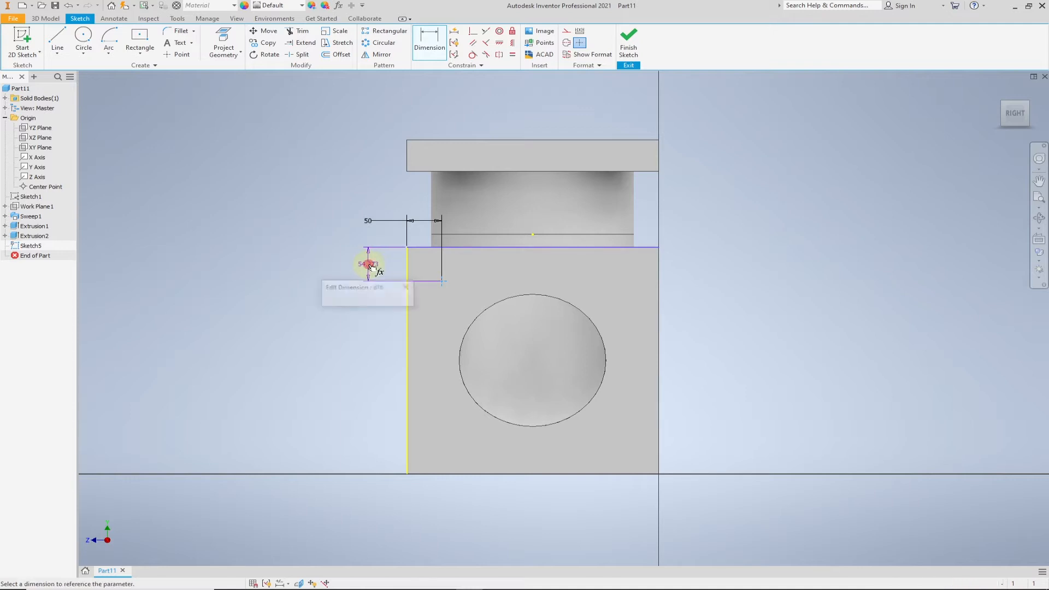
left_click(371, 265)
type("50")
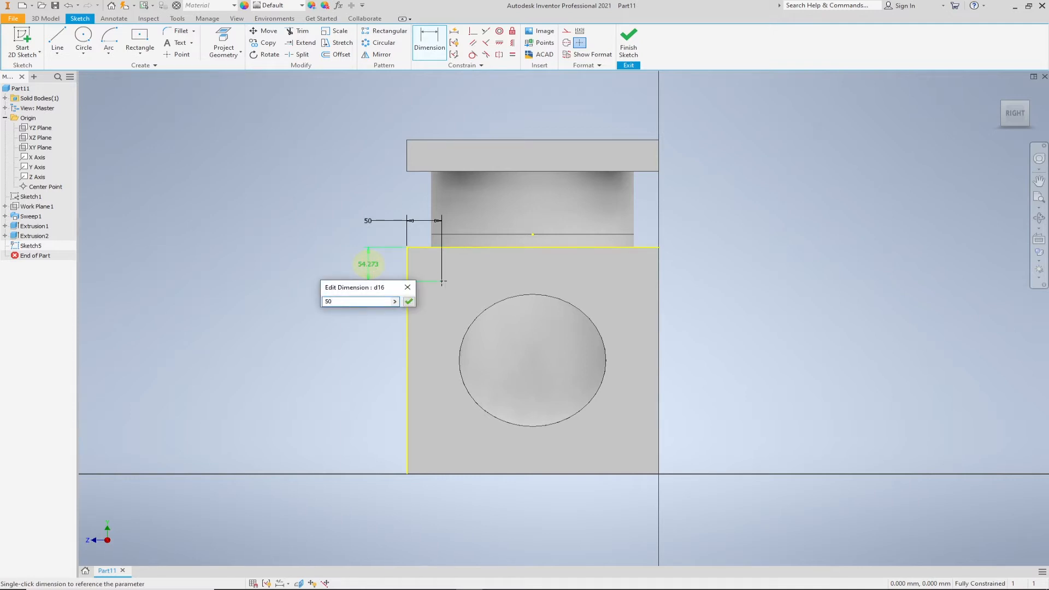
key("Return")
left_click(628, 49)
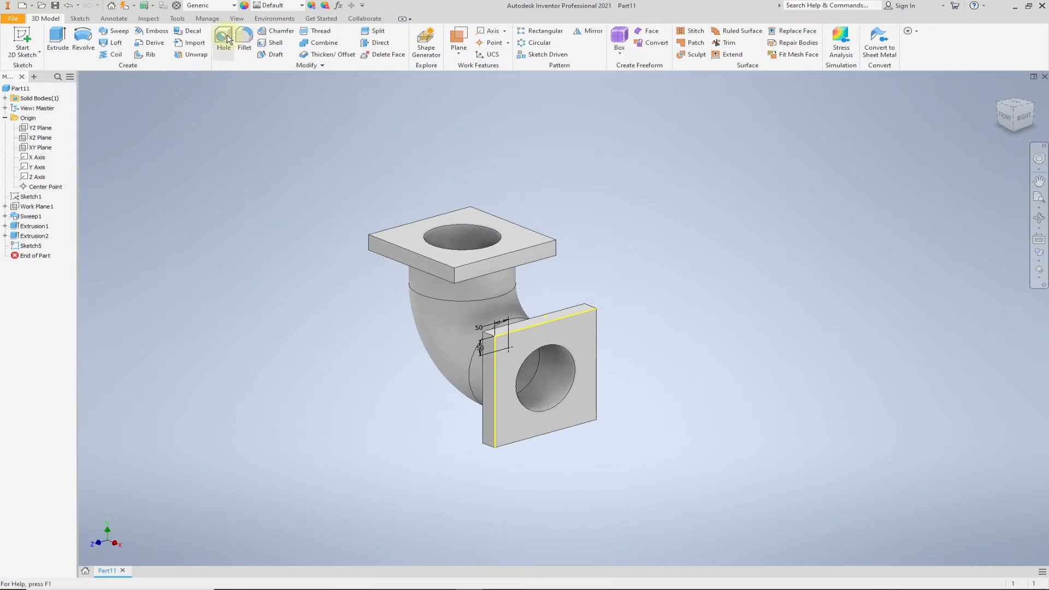
Step: Set up a counterbore hole at the sketch point with a 50 mm counterbore diameter, 10 mm counterbore depth and 30 mm hole diameter
left_click(224, 38)
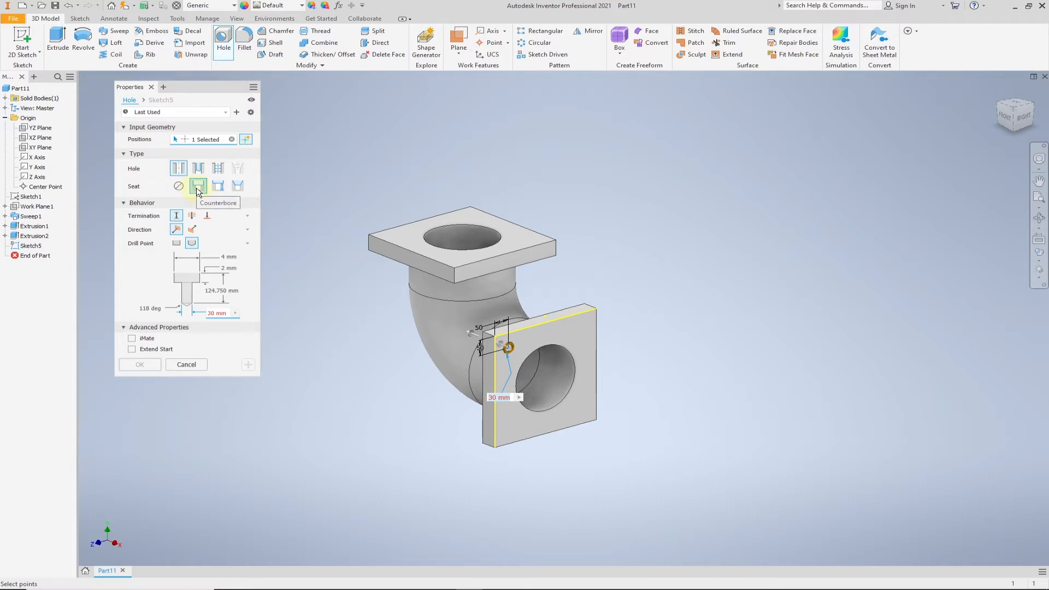
left_click(227, 257)
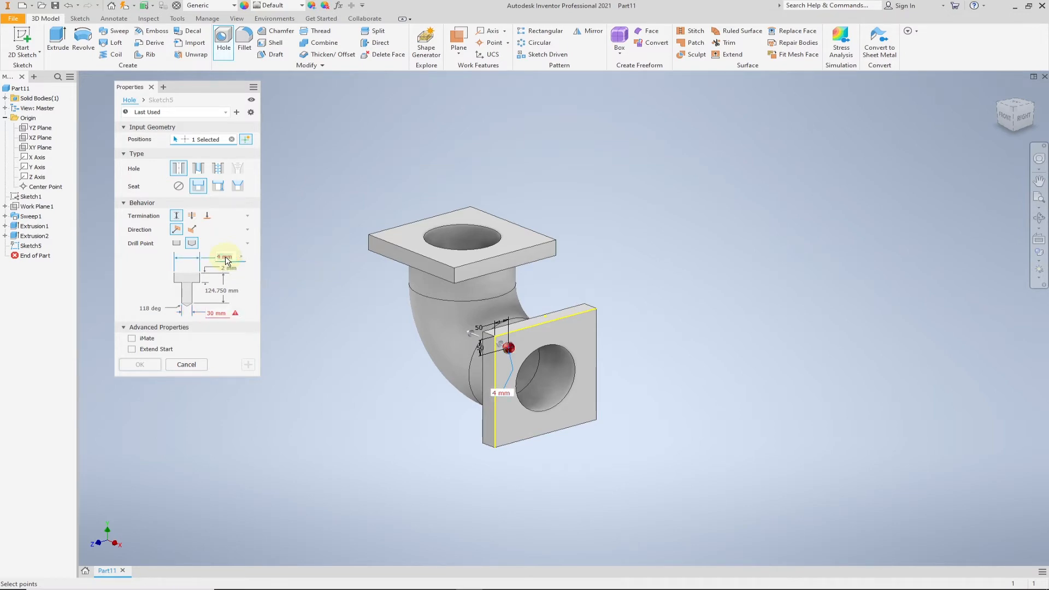
key("alt+Tab")
key("alt+Tab")
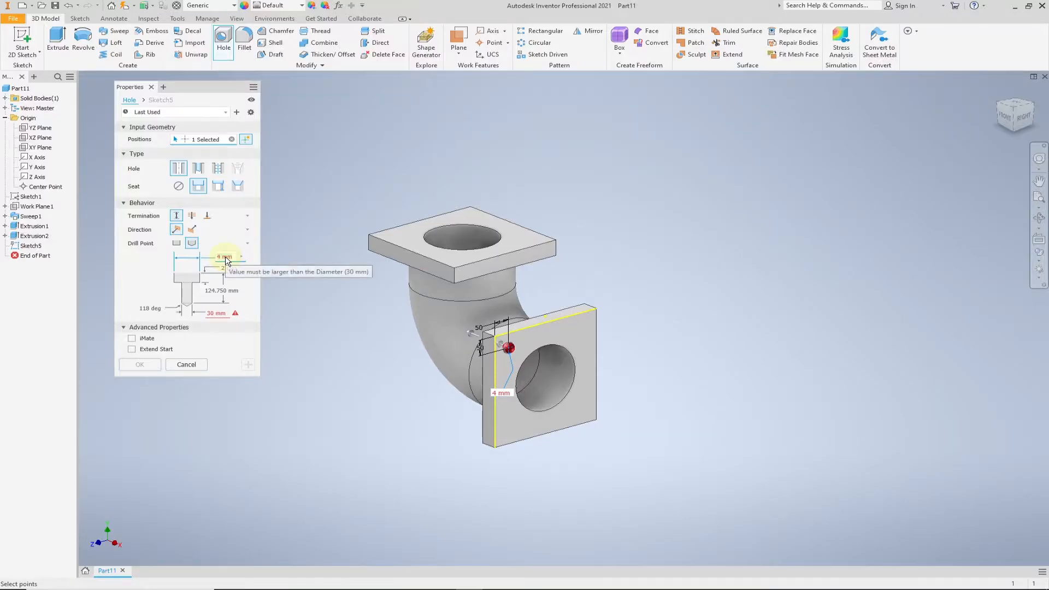
type("50")
left_click(228, 268)
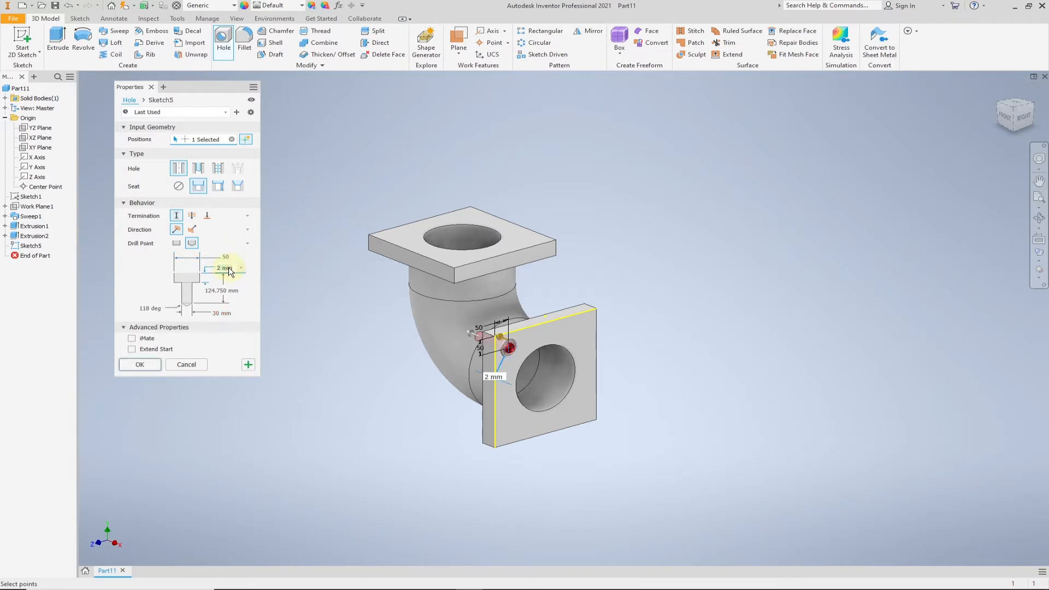
type("10")
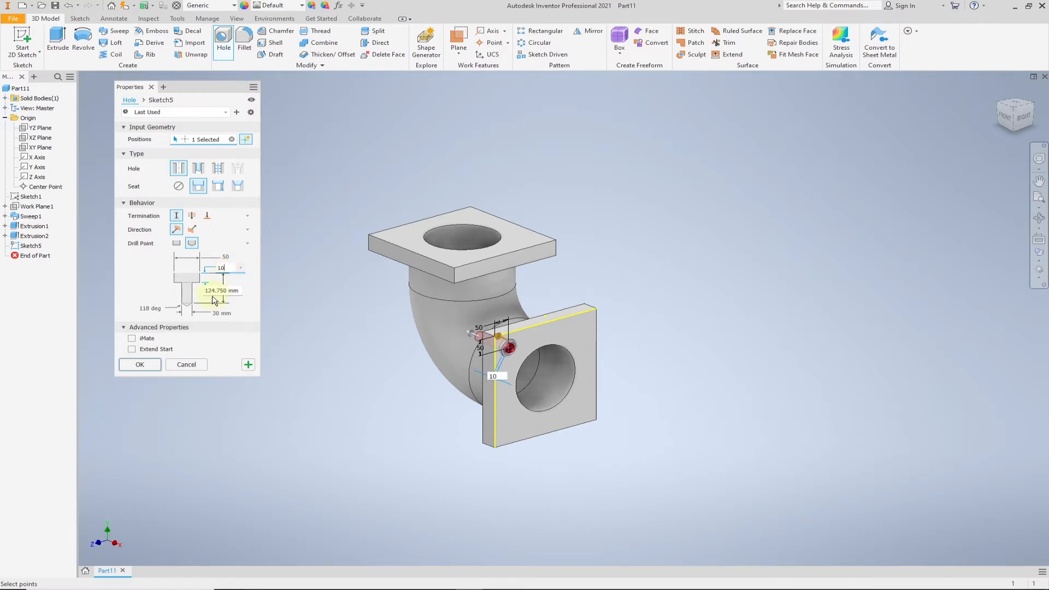
left_click(216, 312)
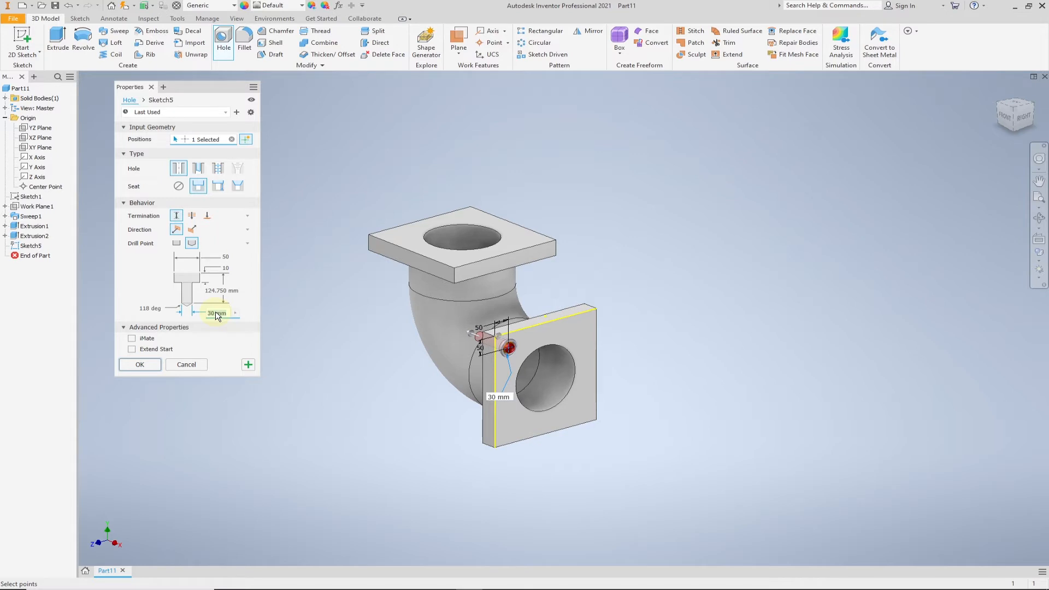
type("30")
Step: Shorten the hole depth to 70.750 mm and create the counterbored hole in the flange
middle_click_drag(634, 411, 754, 417, "shift")
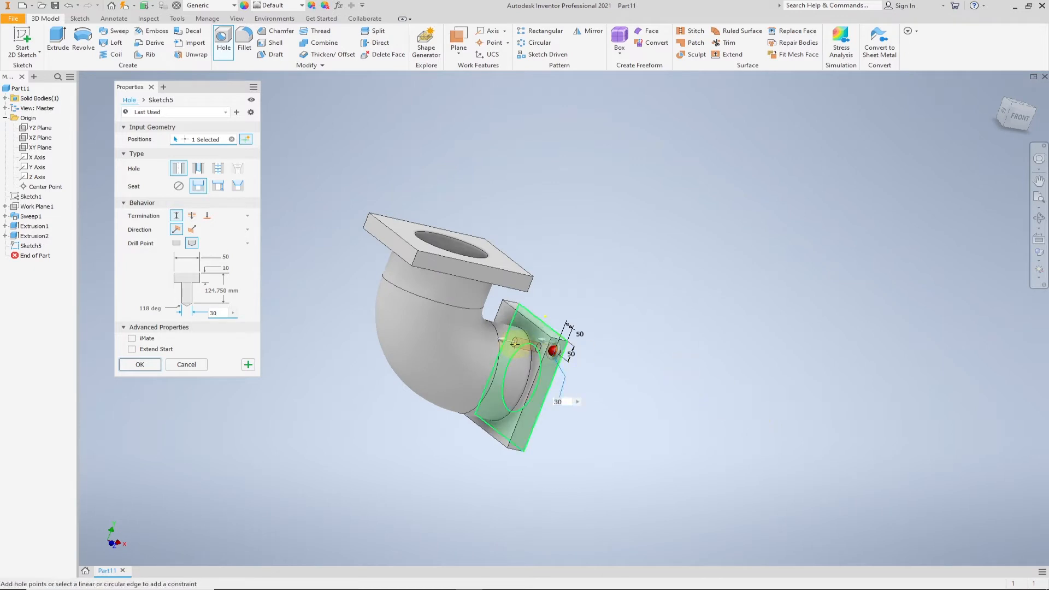
left_click_drag(503, 342, 521, 346)
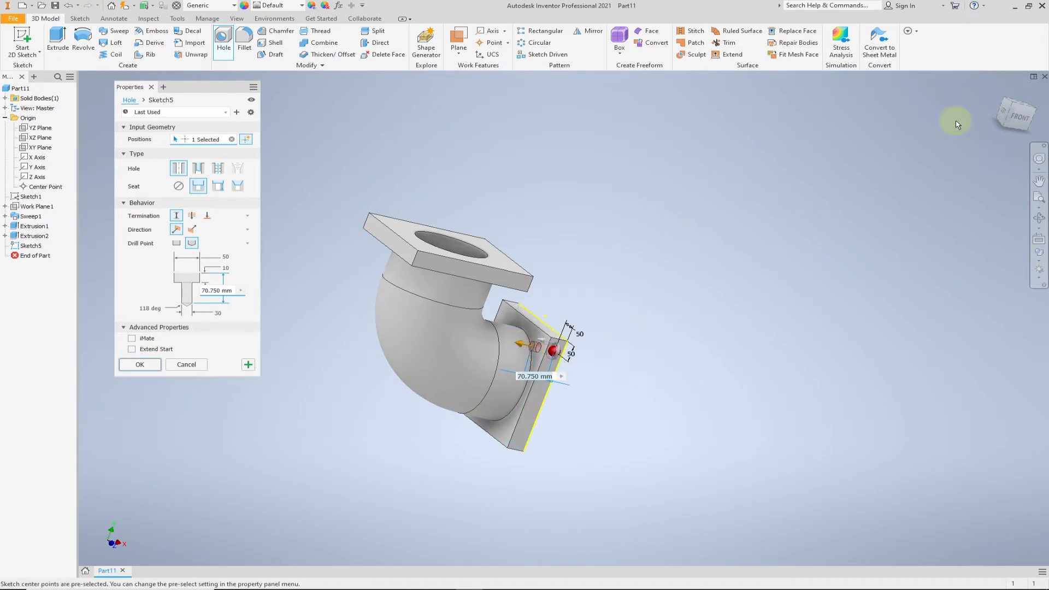
left_click(996, 89)
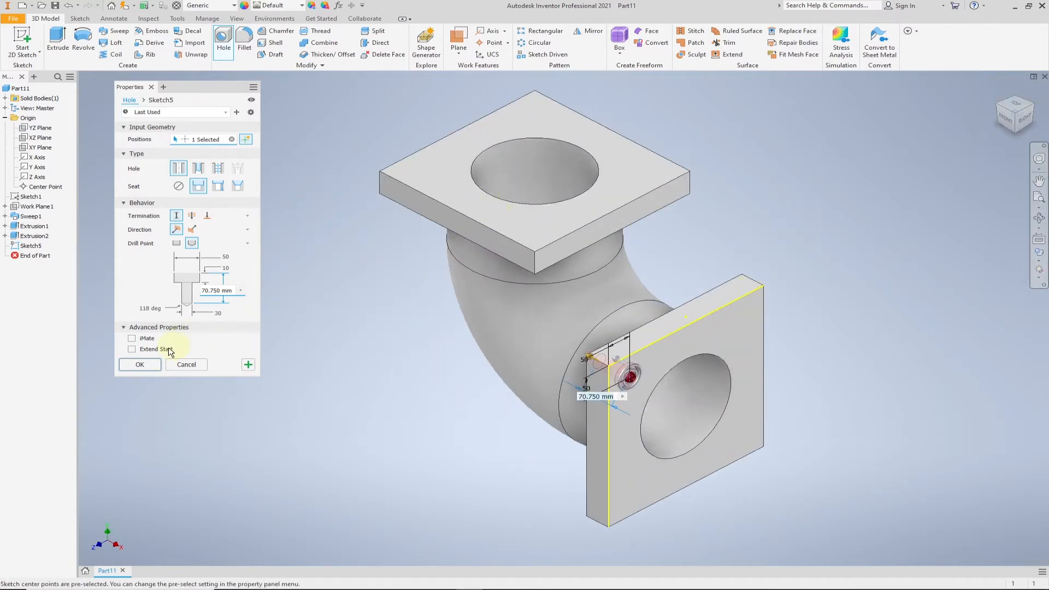
left_click(153, 367)
Step: Set up a rectangular pattern of the counterbored hole along the flange's upper edge, flipped toward the opposite corner, with 2 instances spaced 260 mm
middle_click_drag(321, 370, 304, 351, "shift")
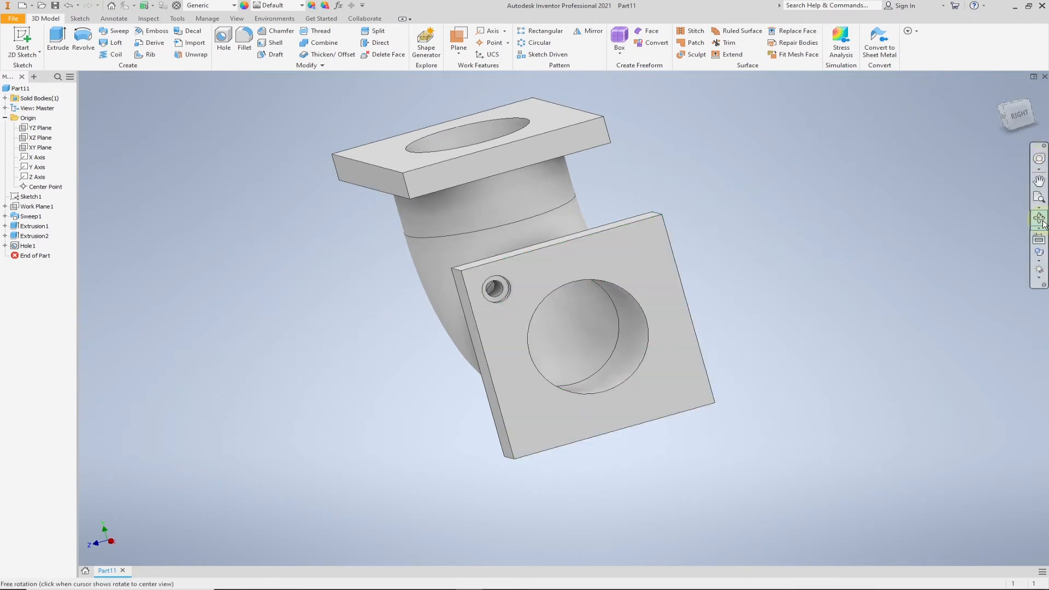
left_click(1042, 241)
left_click(667, 280)
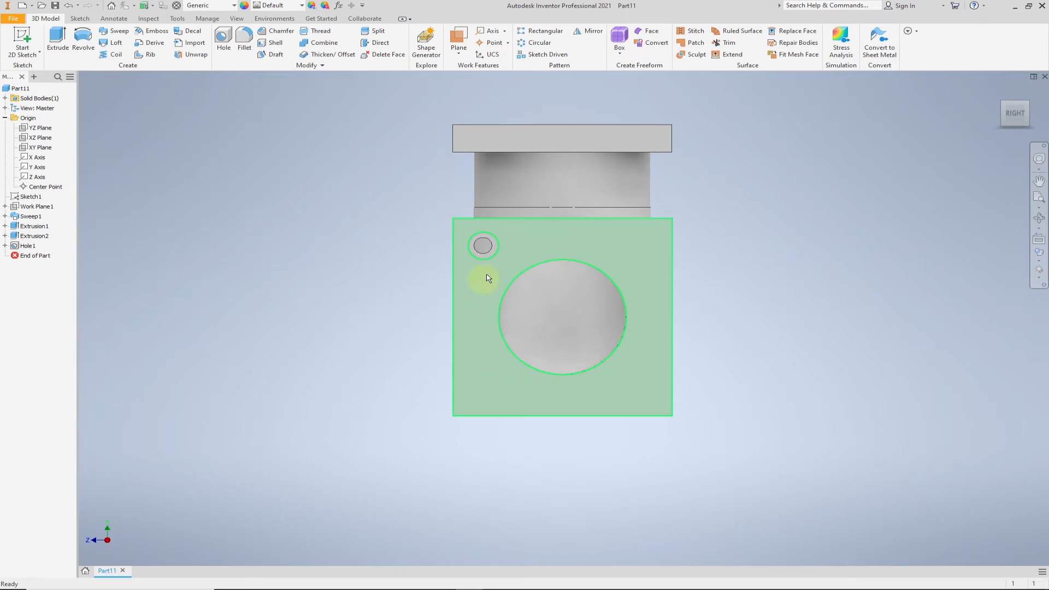
left_click(551, 34)
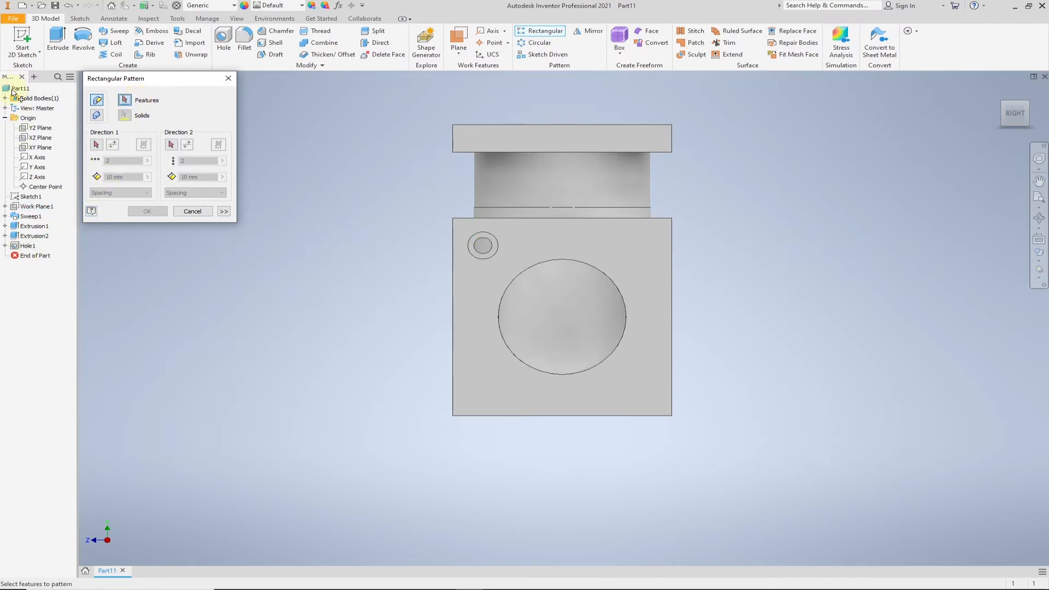
left_click(24, 246)
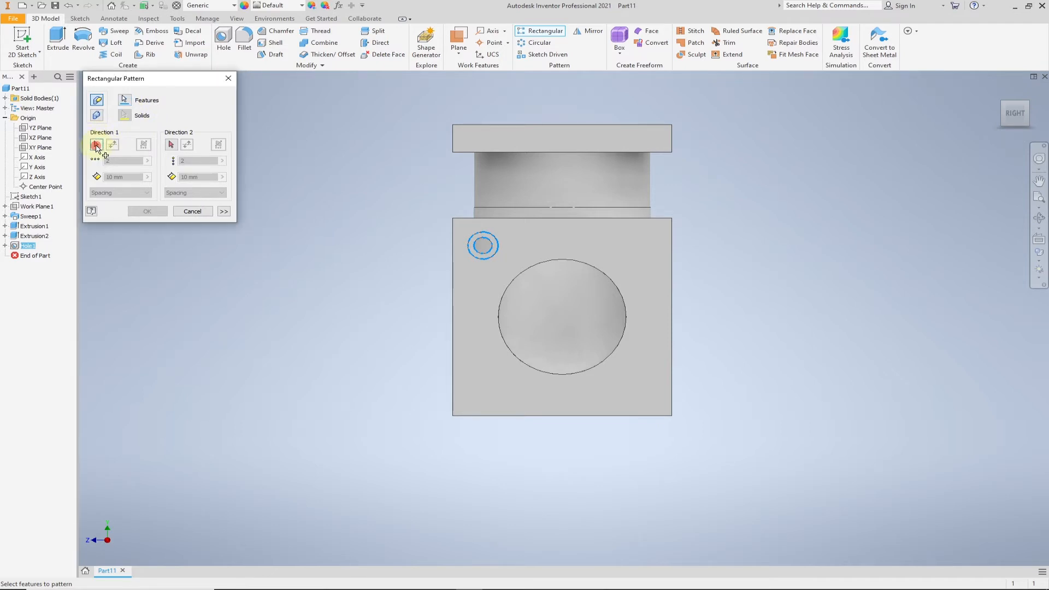
left_click(97, 144)
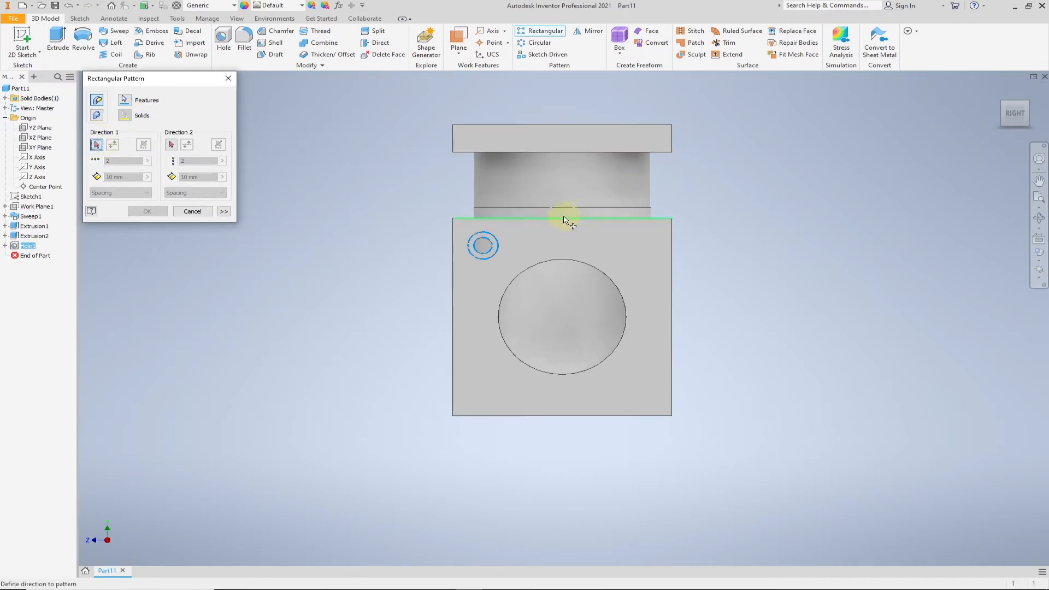
left_click(539, 218)
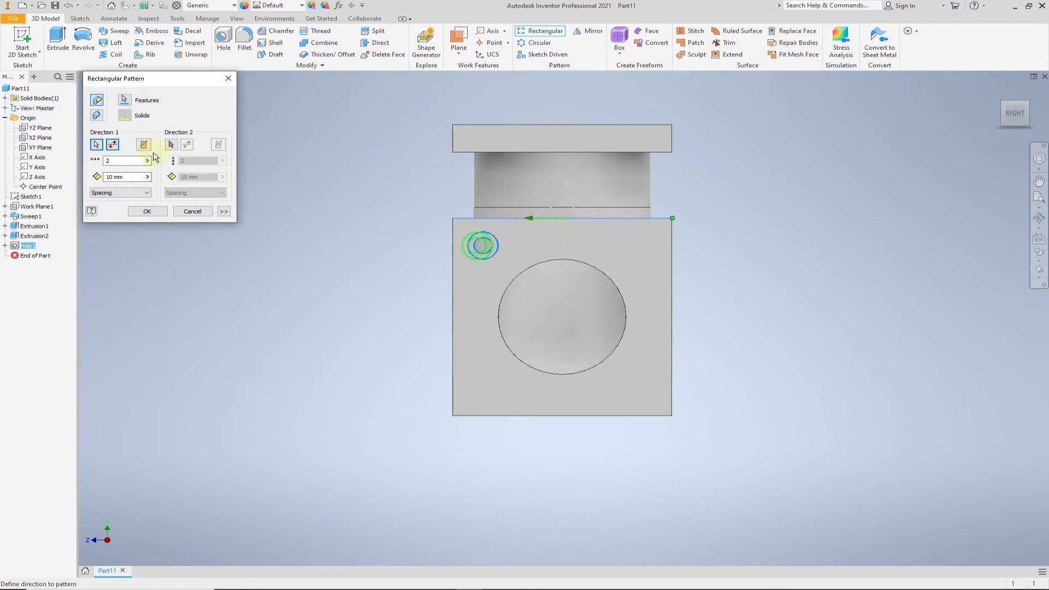
left_click(114, 145)
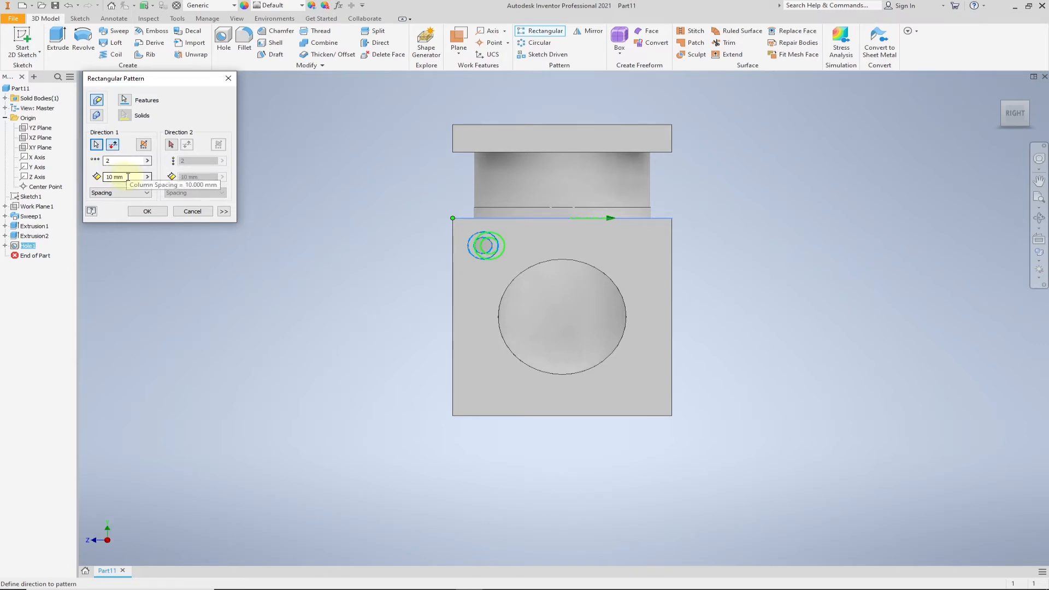
left_click(106, 177)
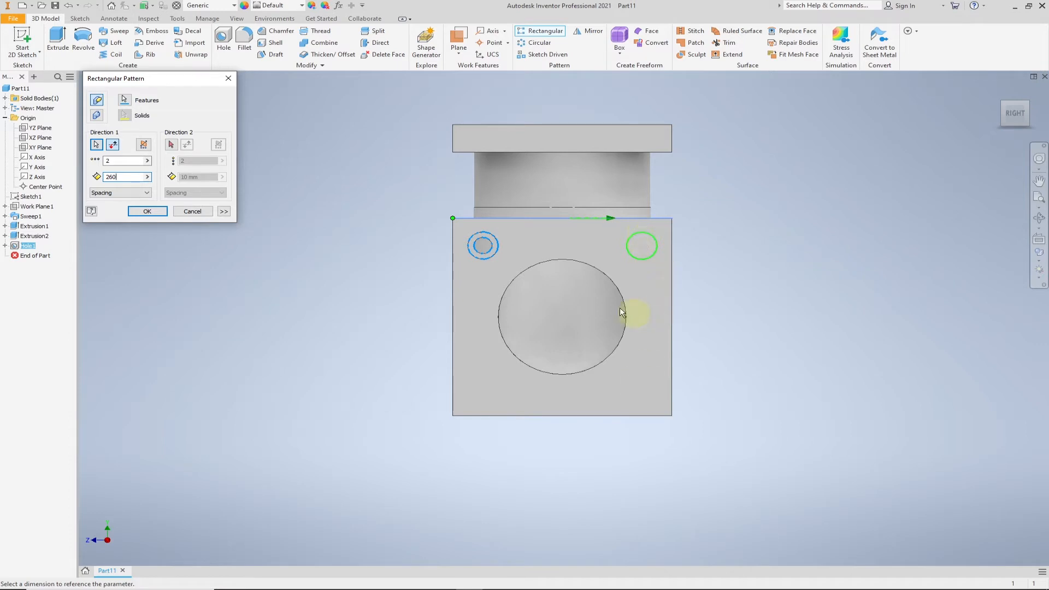
Step: Add a second pattern direction down the flange's right edge, flipped downward, with 2 instances spaced 260 mm, and create the pattern
left_click(171, 145)
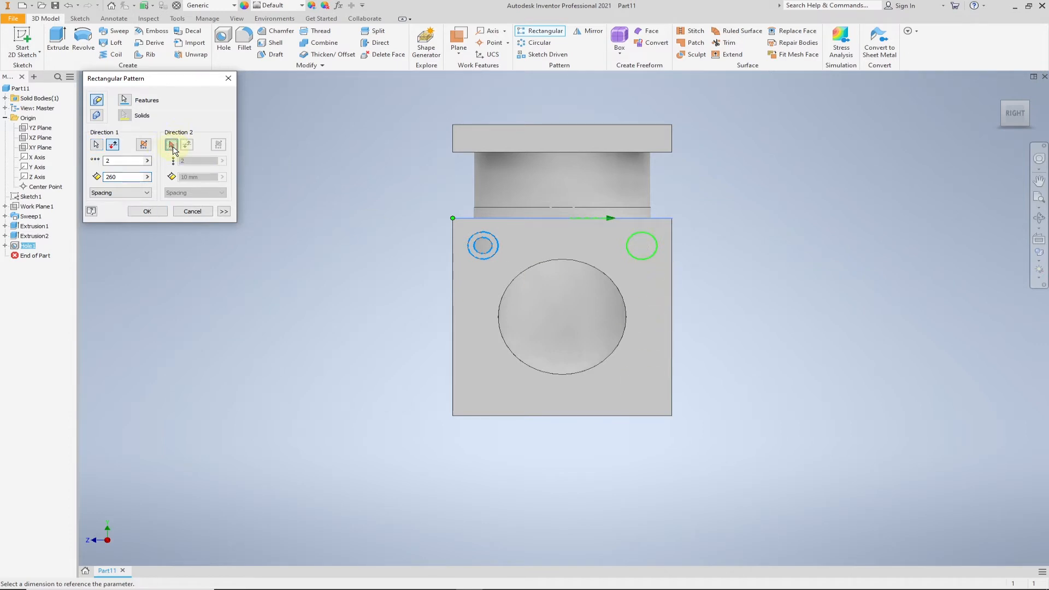
left_click(675, 293)
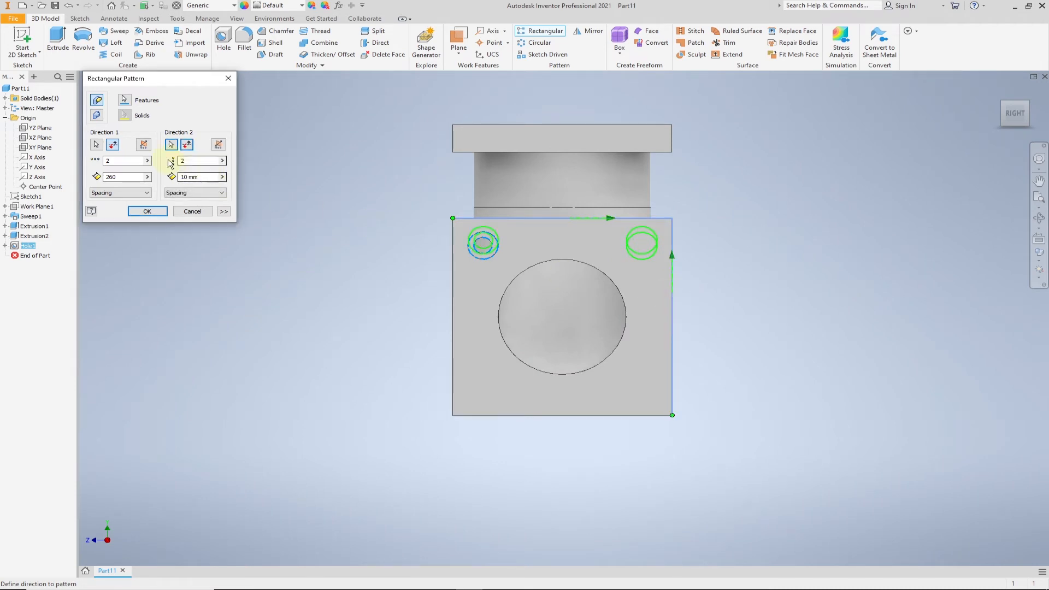
left_click(187, 146)
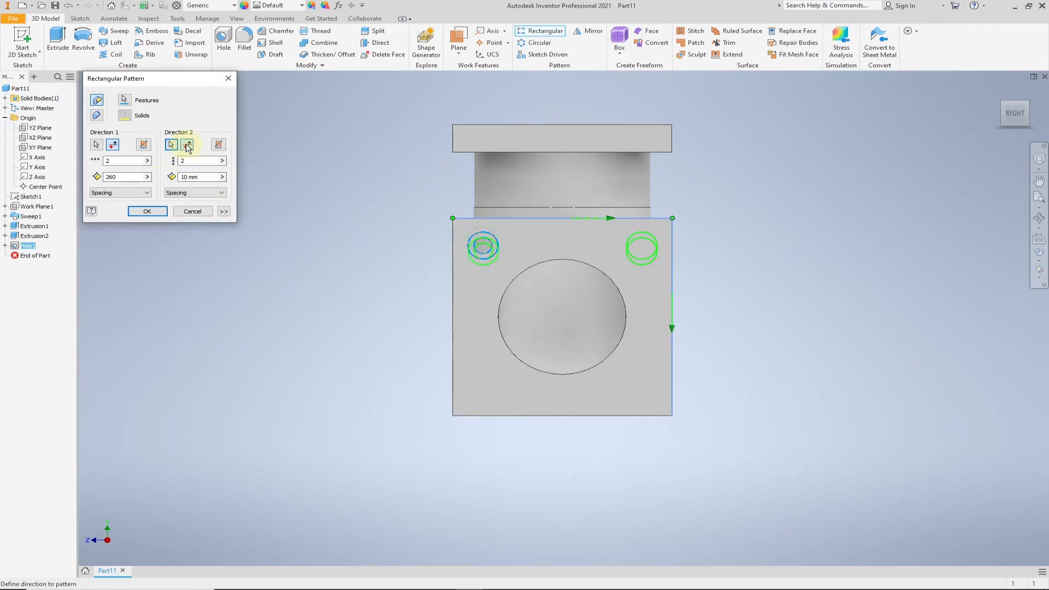
left_click(181, 177)
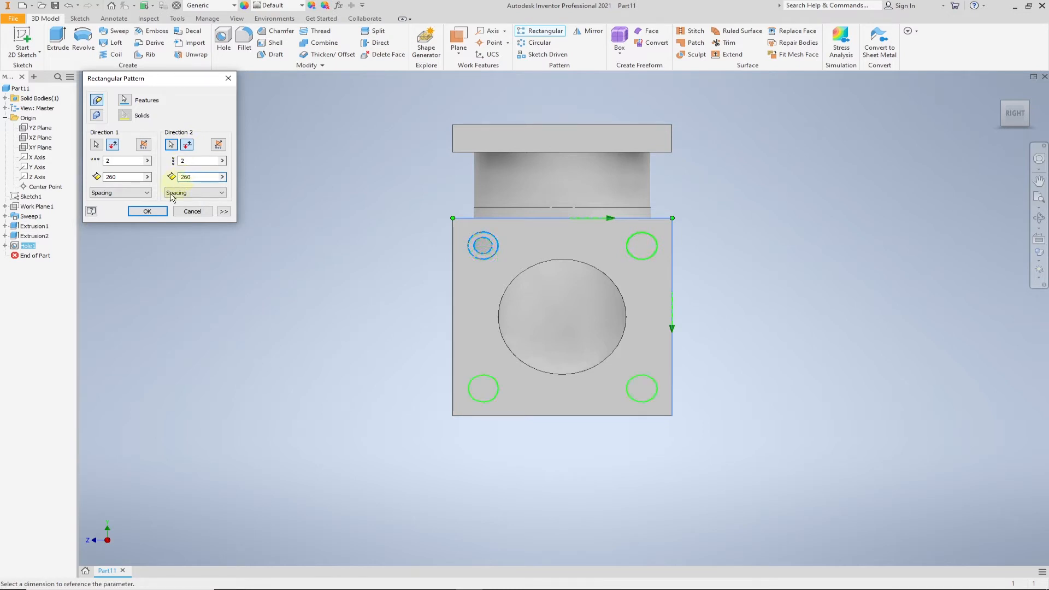
left_click(155, 213)
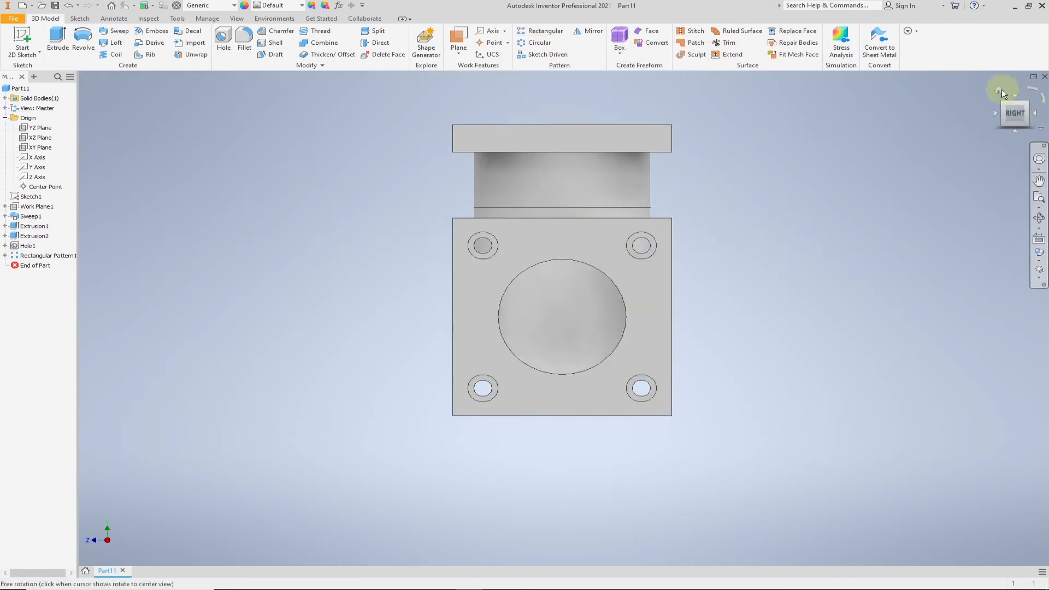
Step: Start a sketch on the top face of the upper horizontal flange and place a point near its back-left corner
left_click(1001, 91)
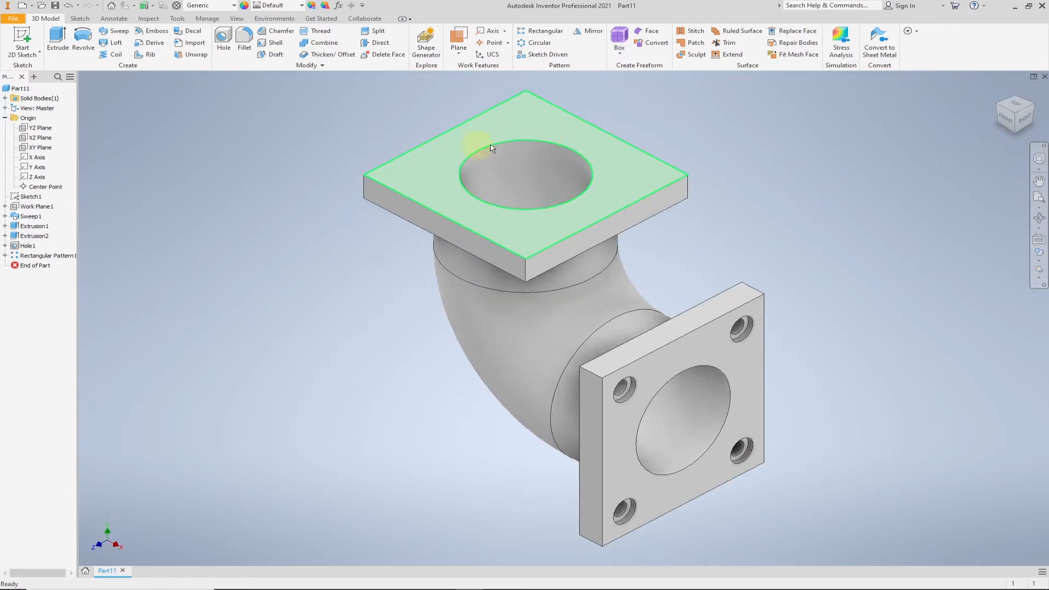
right_click(518, 123)
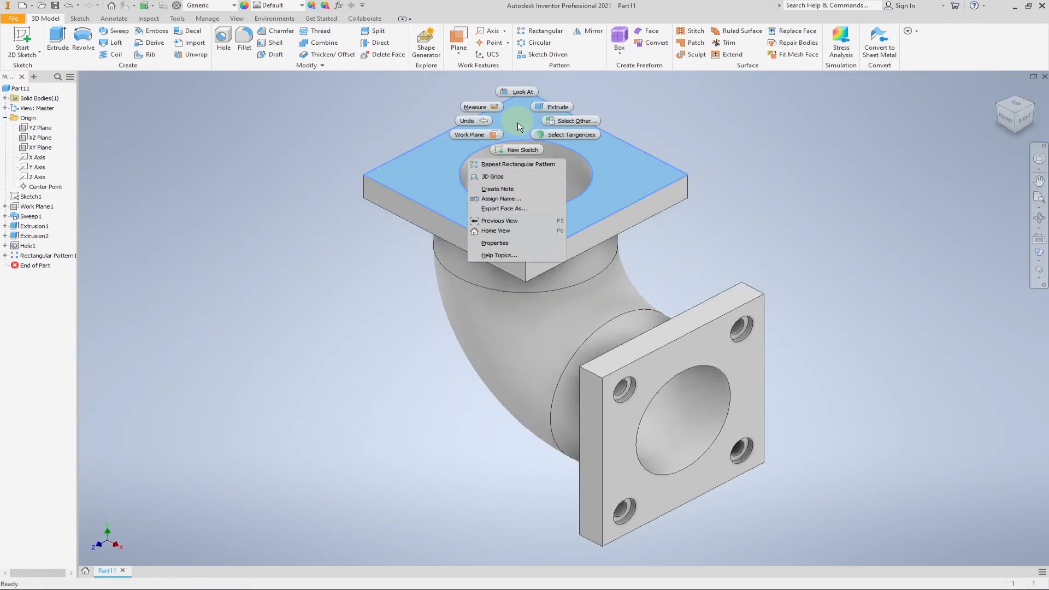
left_click(516, 149)
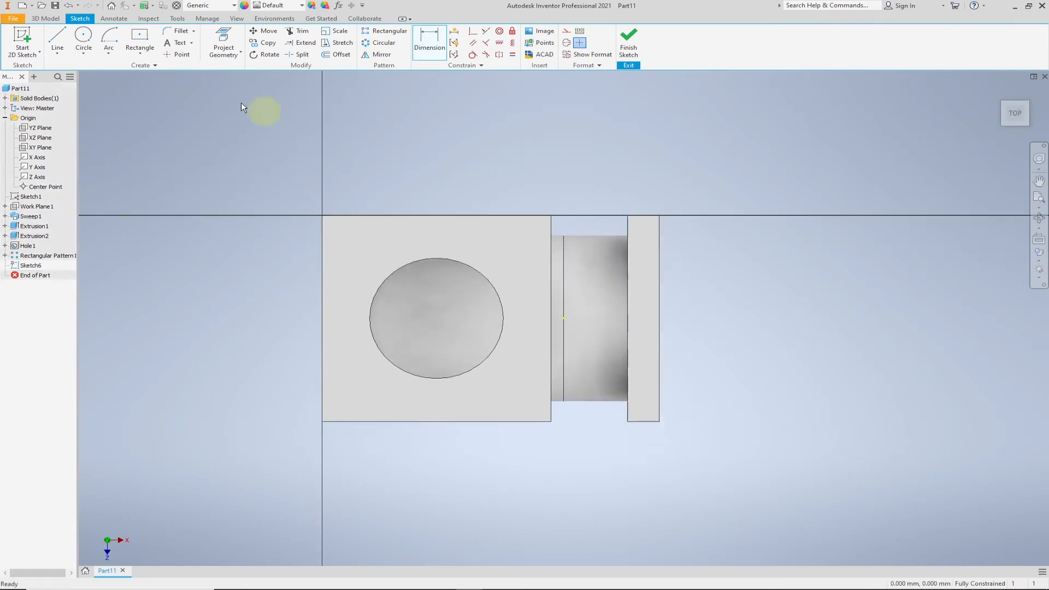
left_click(182, 55)
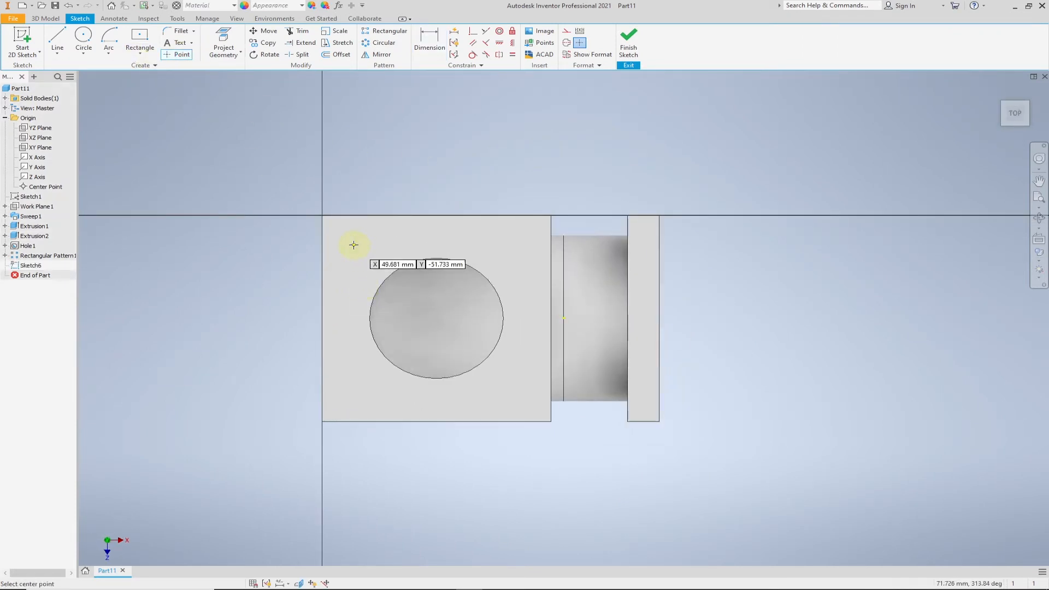
Step: Dimension the sketch point 50 mm from the horizontal flange's back edge
right_click(386, 172)
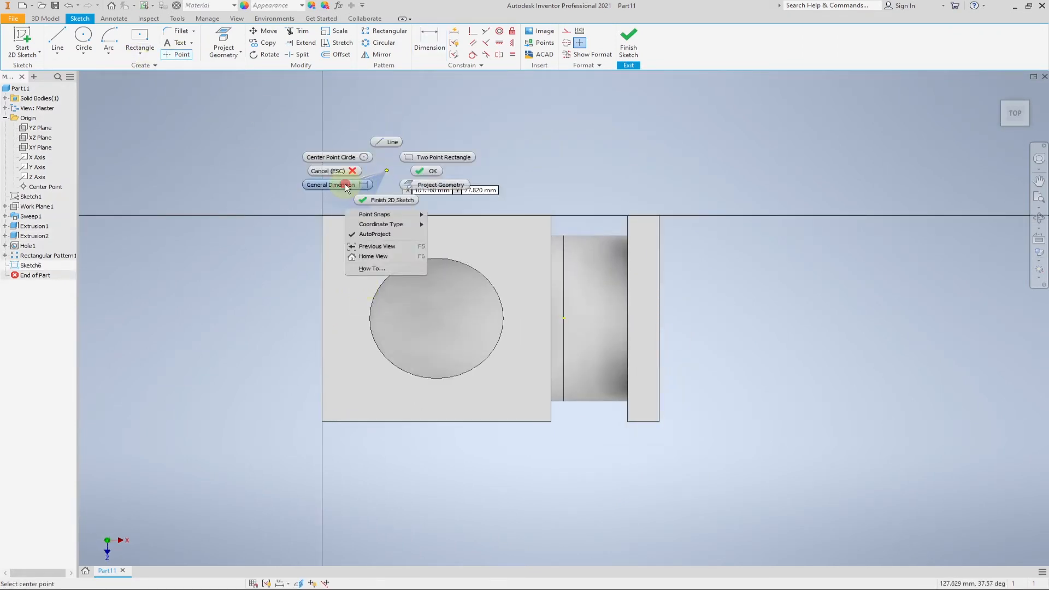
left_click(346, 186)
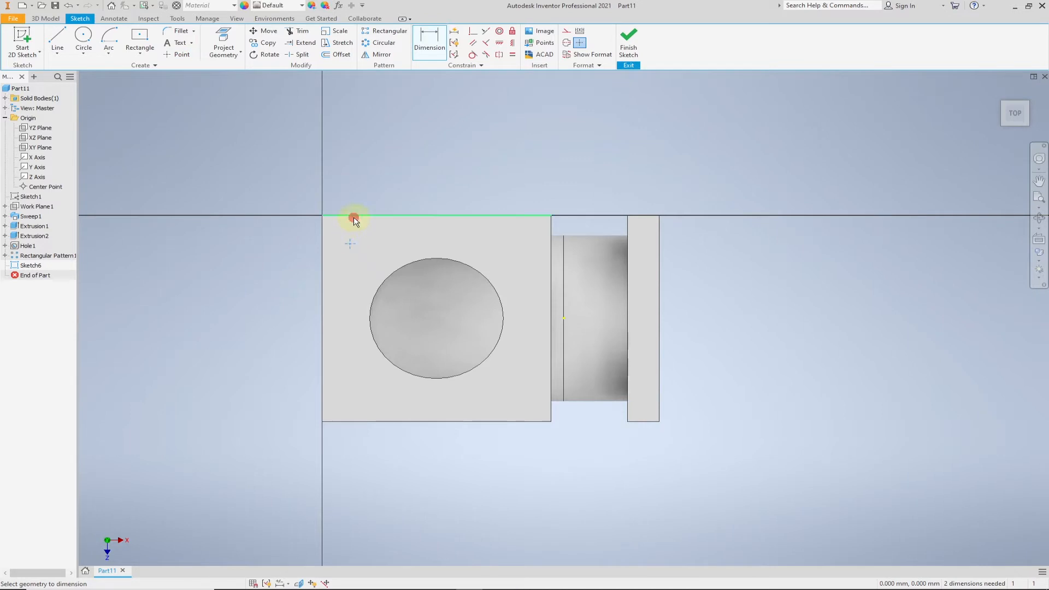
left_click(353, 218)
left_click(266, 223)
type("10")
key("Return")
Step: Dimension the sketch point 50 mm from the horizontal flange's left edge and finish the sketch
left_click(348, 244)
left_click(324, 253)
left_click(343, 176)
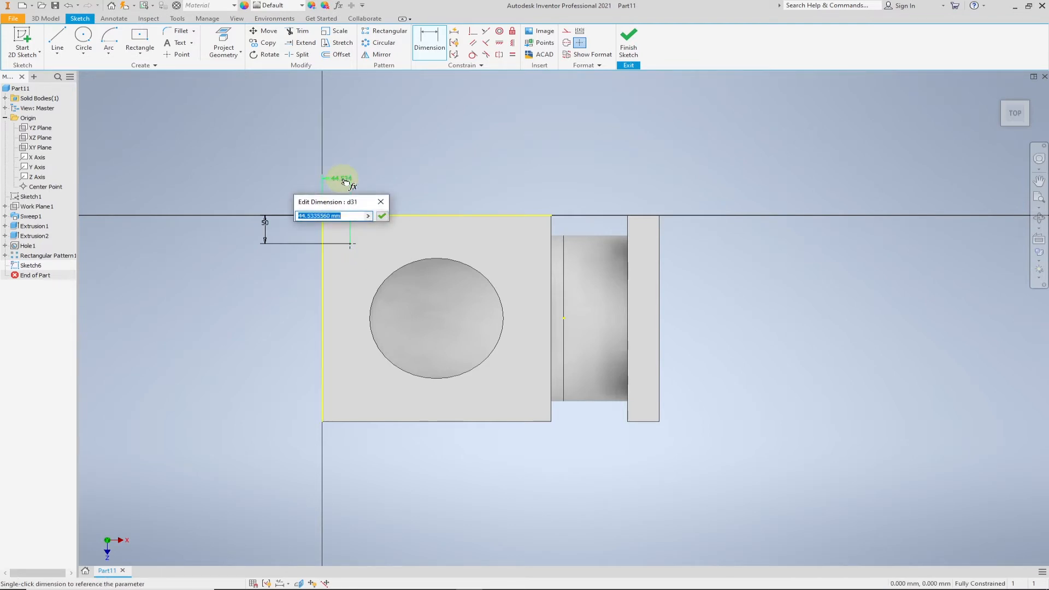
type("50")
key("Return")
left_click(628, 41)
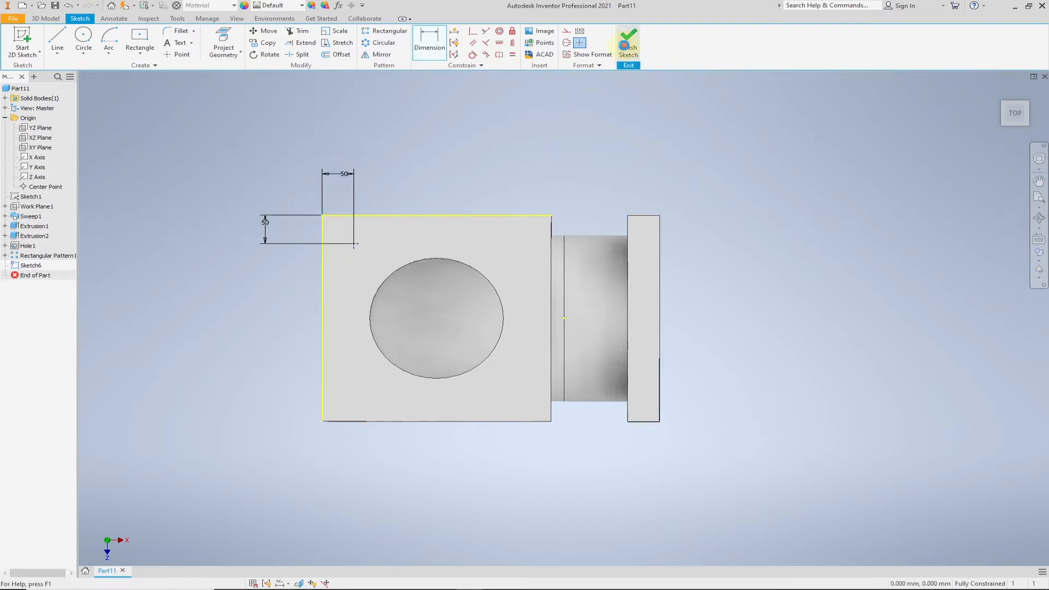
Step: Create a counterbored hole at the new sketch point on the horizontal flange, extending the hole depth to 87 mm
left_click_drag(571, 229, 446, 335)
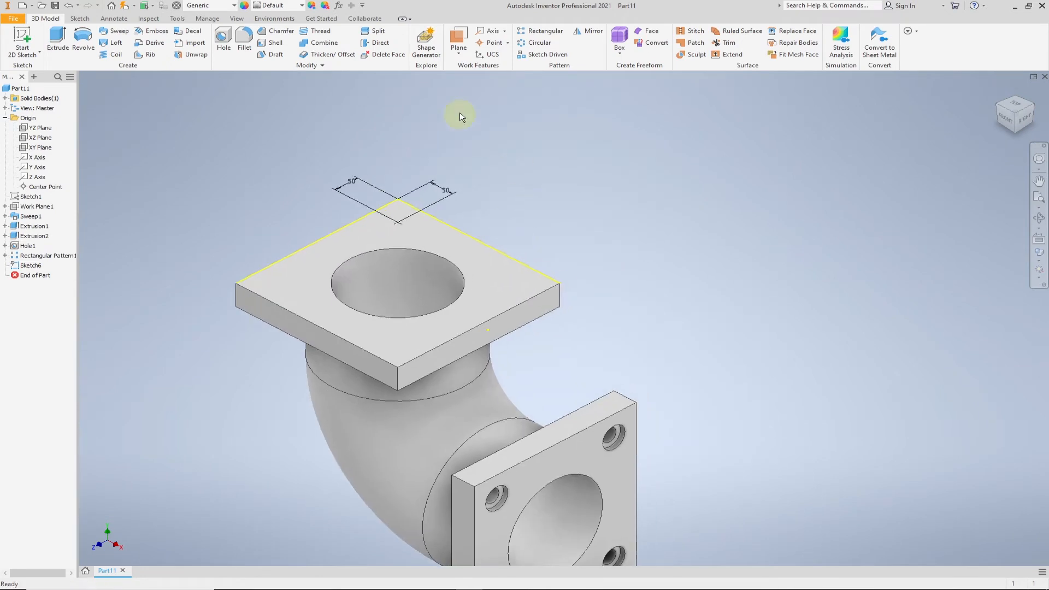
left_click(227, 42)
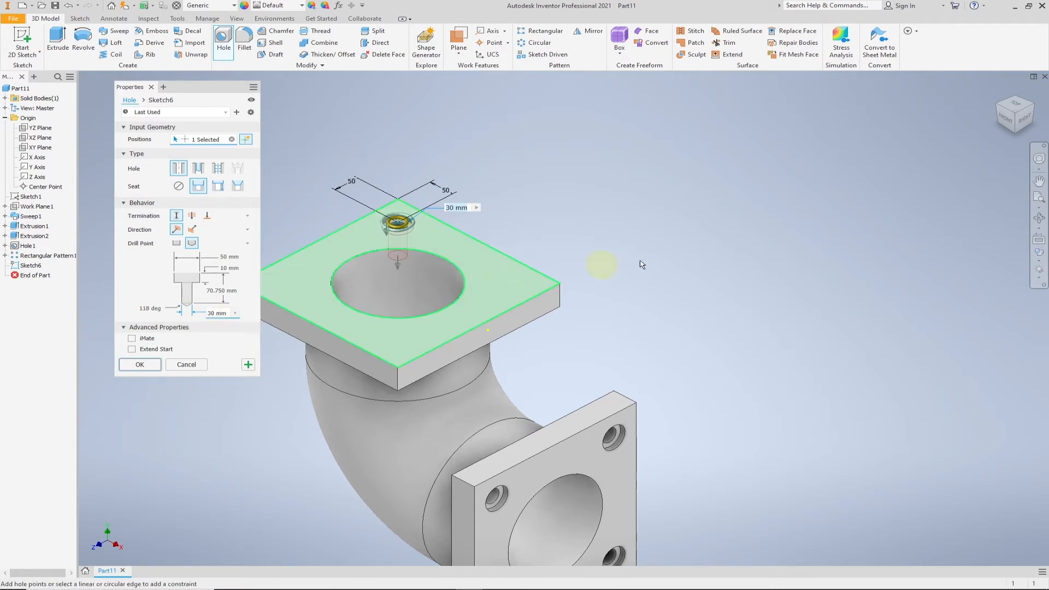
middle_click_drag(602, 327, 581, 422, "shift")
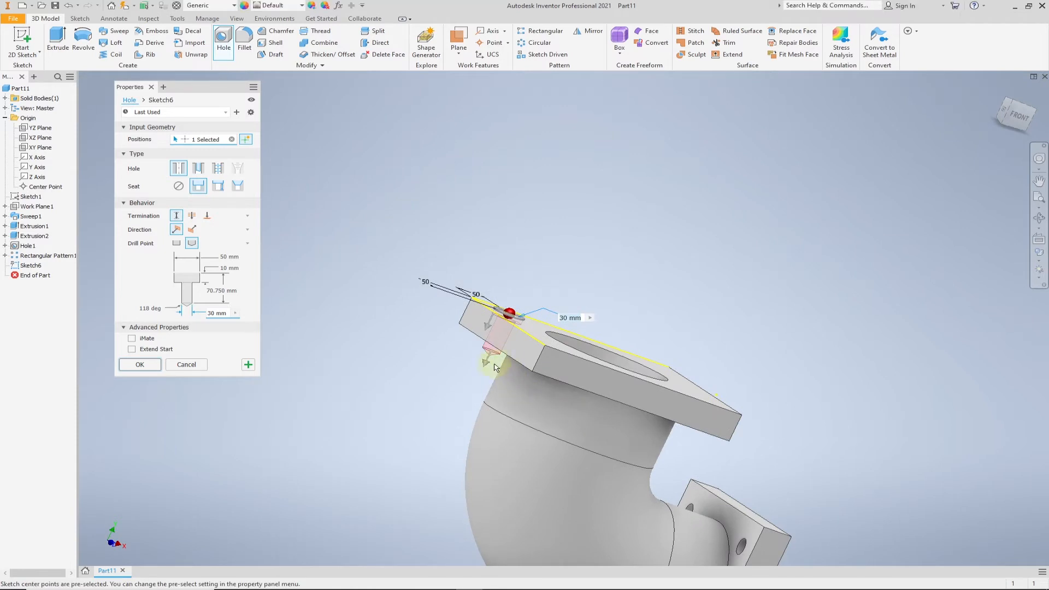
mouse_move(485, 355)
left_mouse_down()
mouse_move(470, 401)
mouse_move(480, 367)
mouse_move(471, 356)
mouse_move(481, 369)
left_mouse_up()
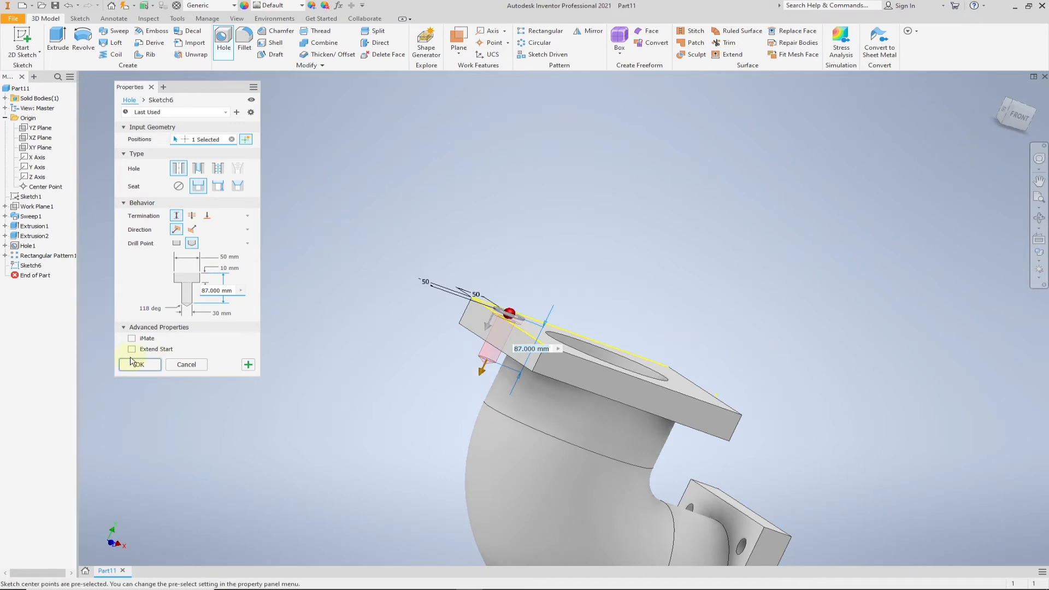
left_click(151, 366)
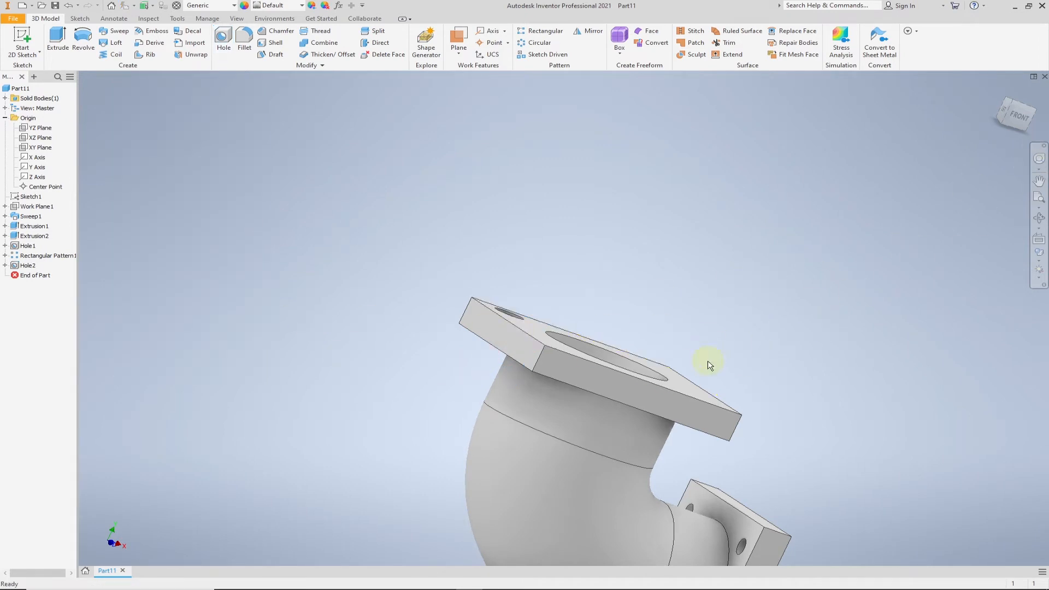
Step: Set up a rectangular pattern of the new hole along the horizontal flange's back edge, flipped to the right, with 2 instances spaced 260 mm
left_click_drag(787, 367, 742, 402)
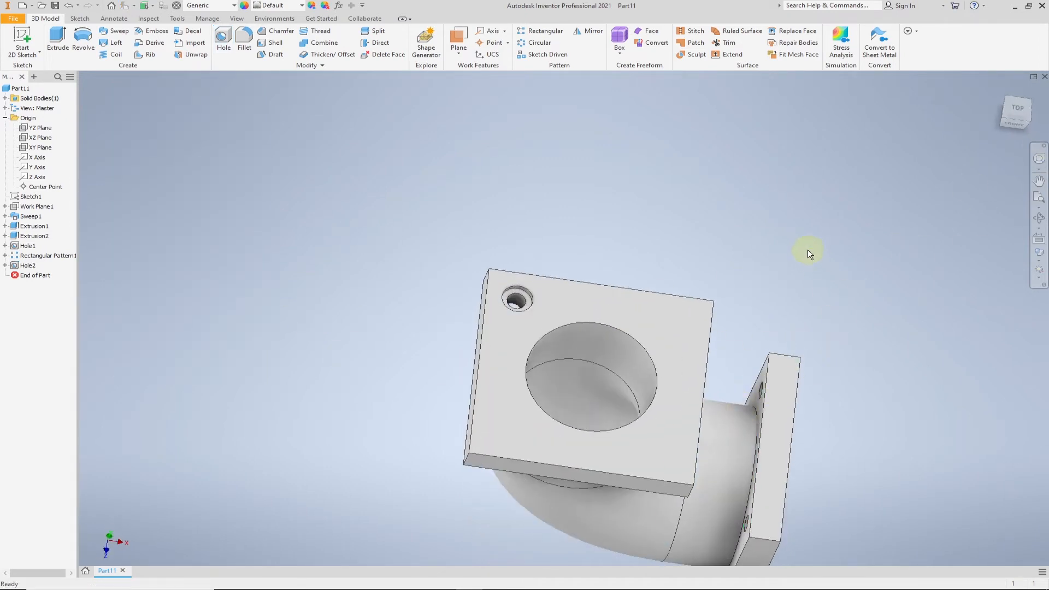
key("F2")
left_click_drag(808, 251, 723, 204)
key("Escape")
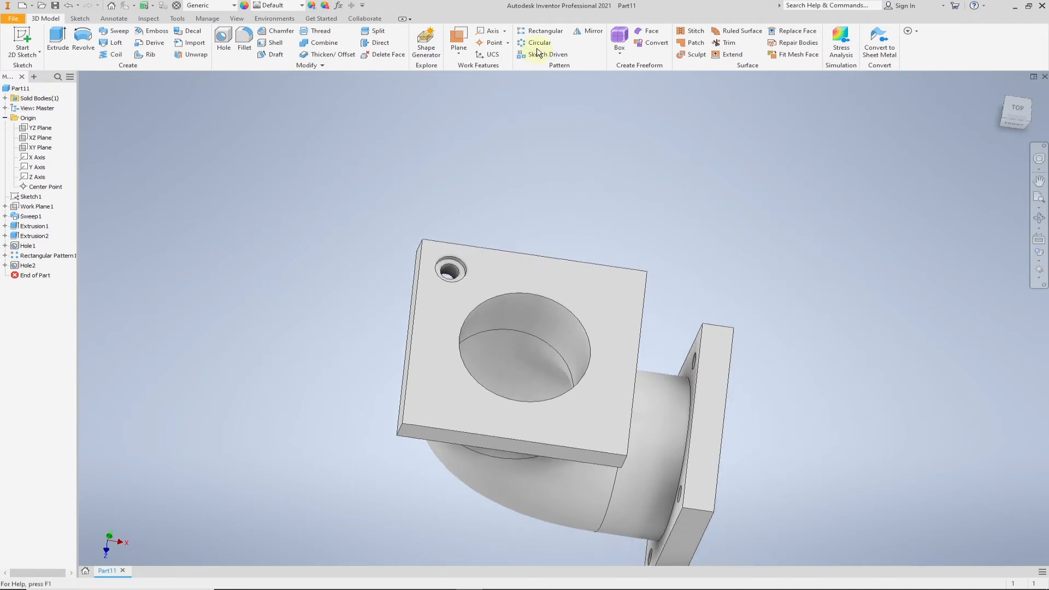
left_click(541, 31)
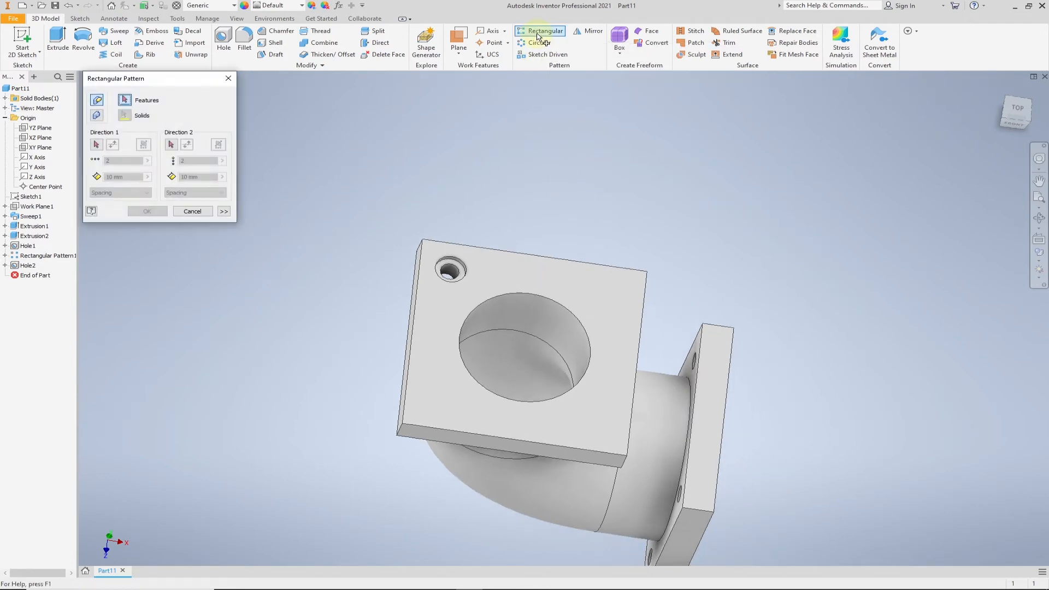
left_click(24, 265)
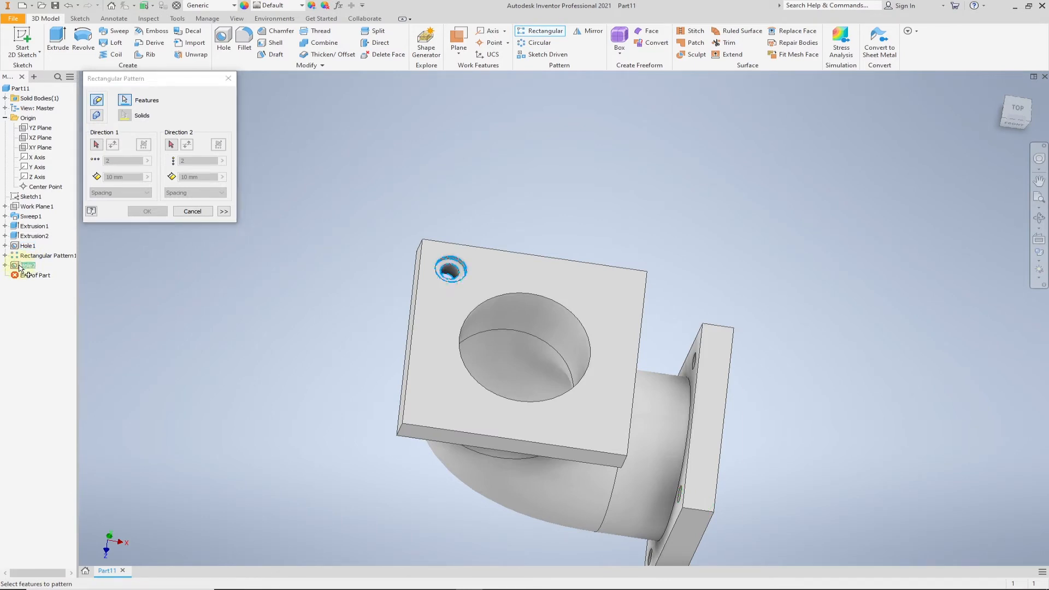
left_click(97, 143)
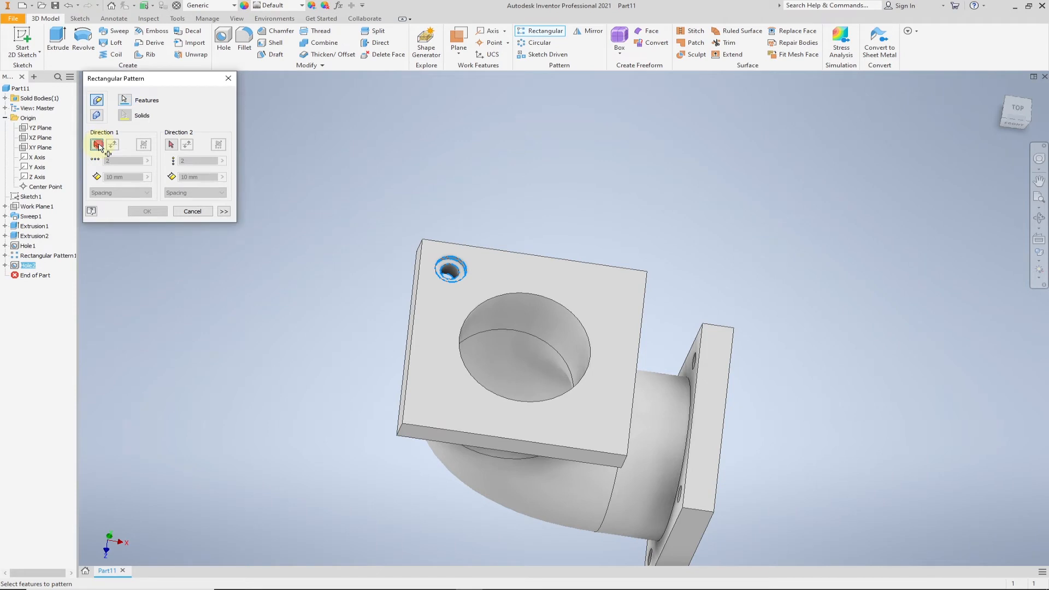
left_click(500, 254)
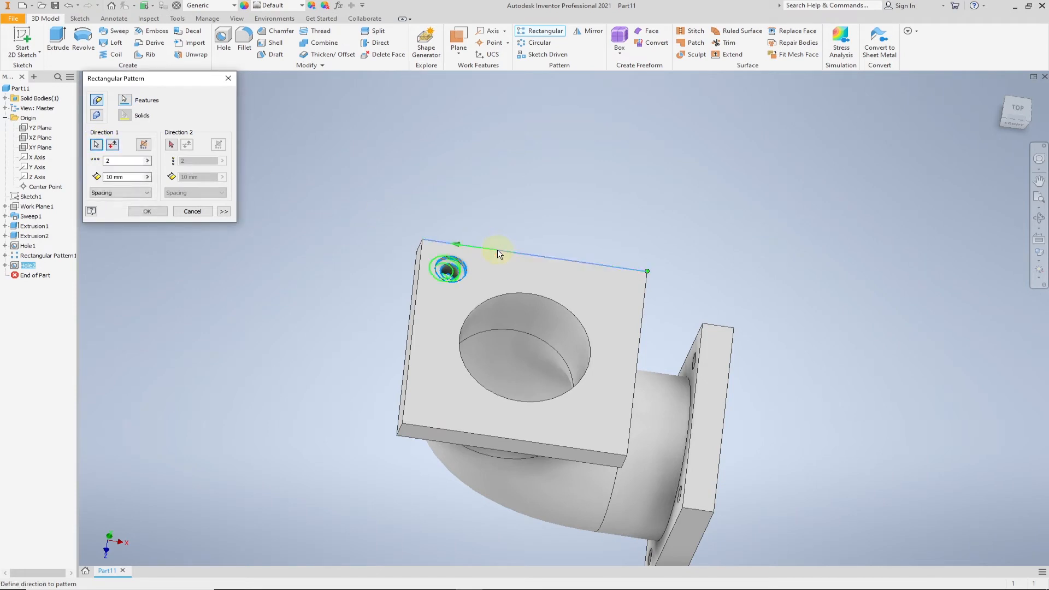
left_click(115, 145)
left_click(128, 177)
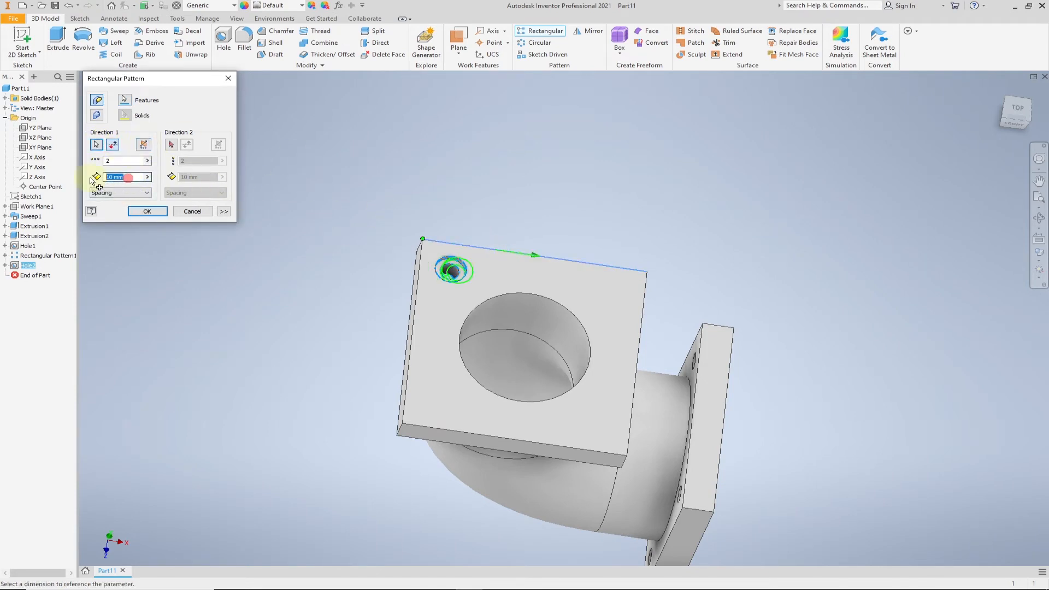
type("260")
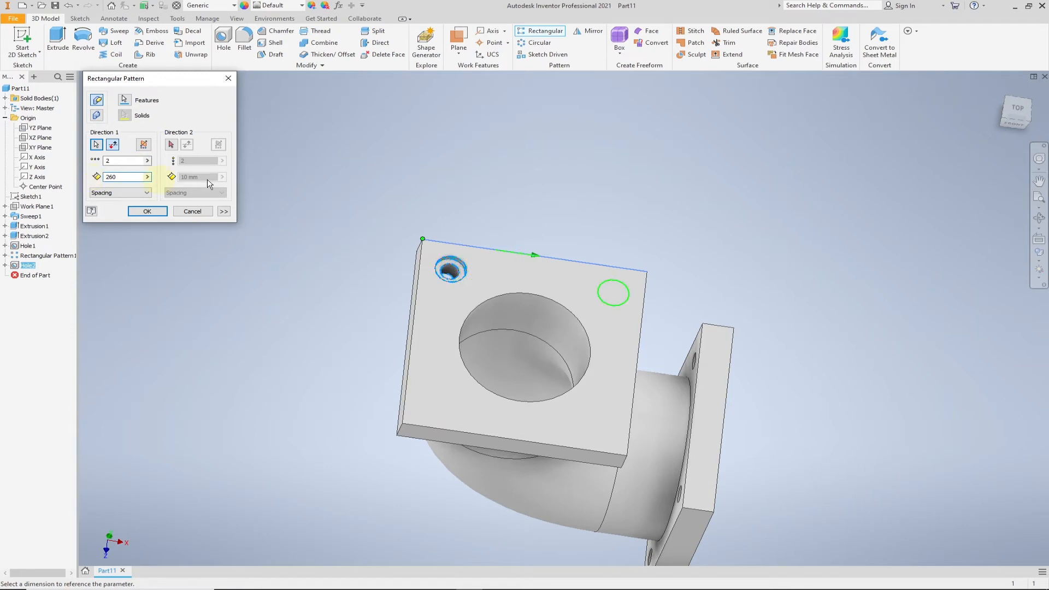
Step: Add a second direction along the horizontal flange's right edge, flipped toward the front, with 2 instances spaced 260 mm, and create the pattern
left_click(171, 144)
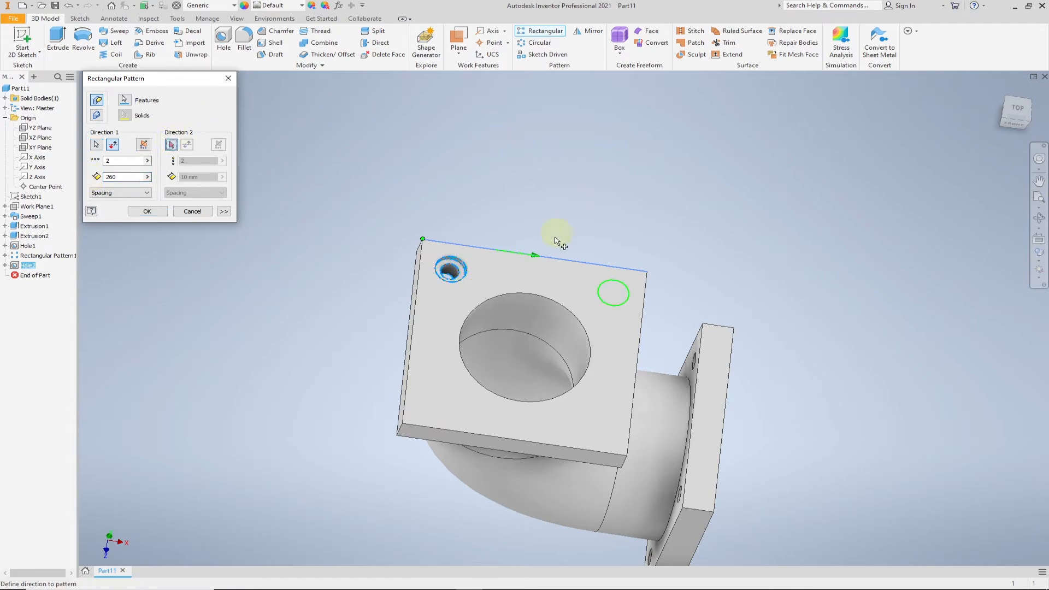
left_click(639, 332)
left_click(188, 147)
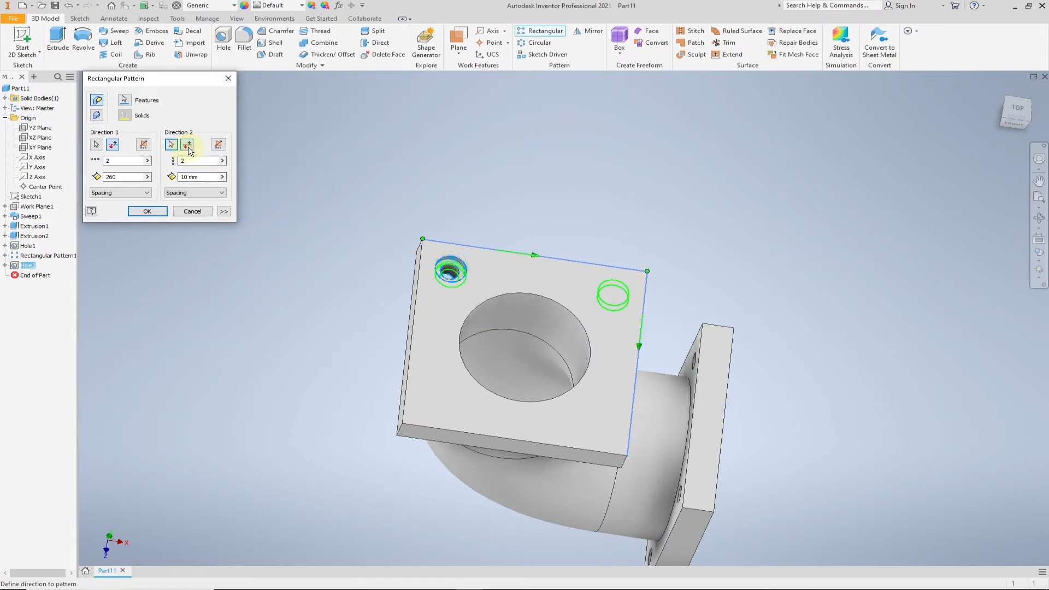
left_click(201, 177)
type("260")
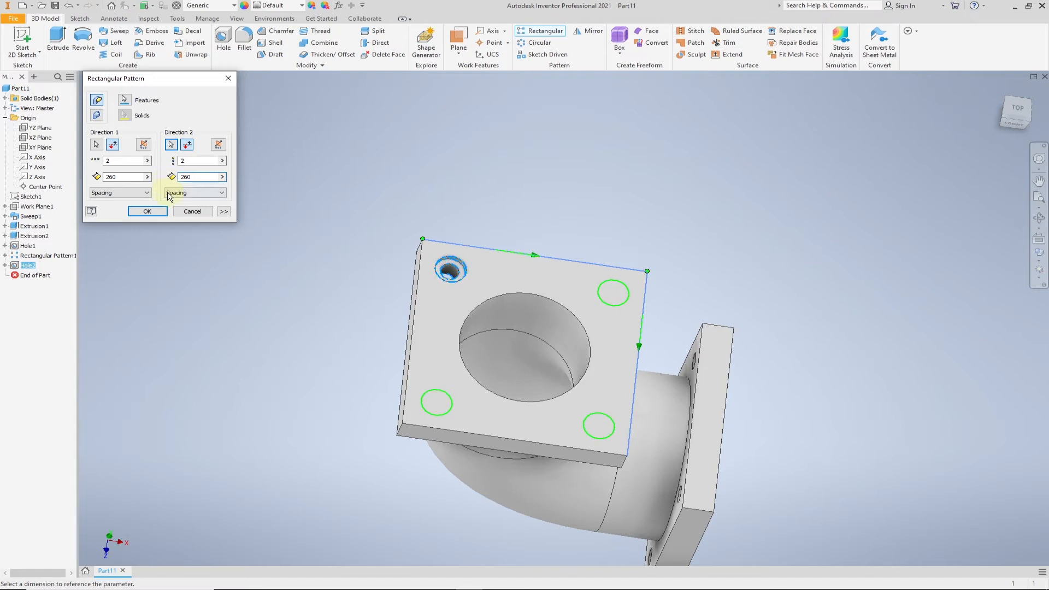
left_click(153, 217)
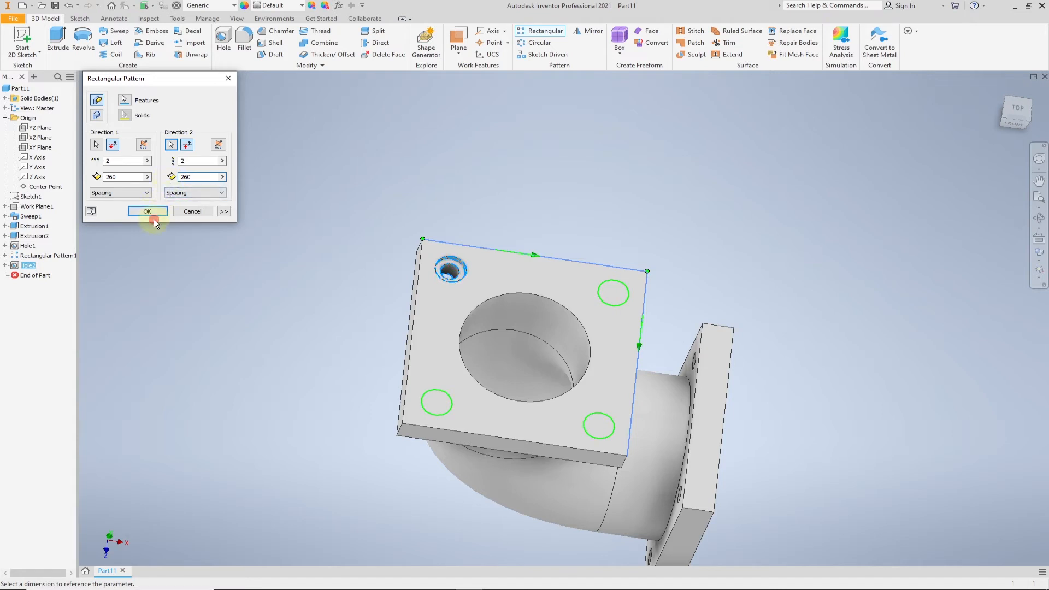
Step: Assign Aluminum 6061 as the elbow part's material
left_click(999, 90)
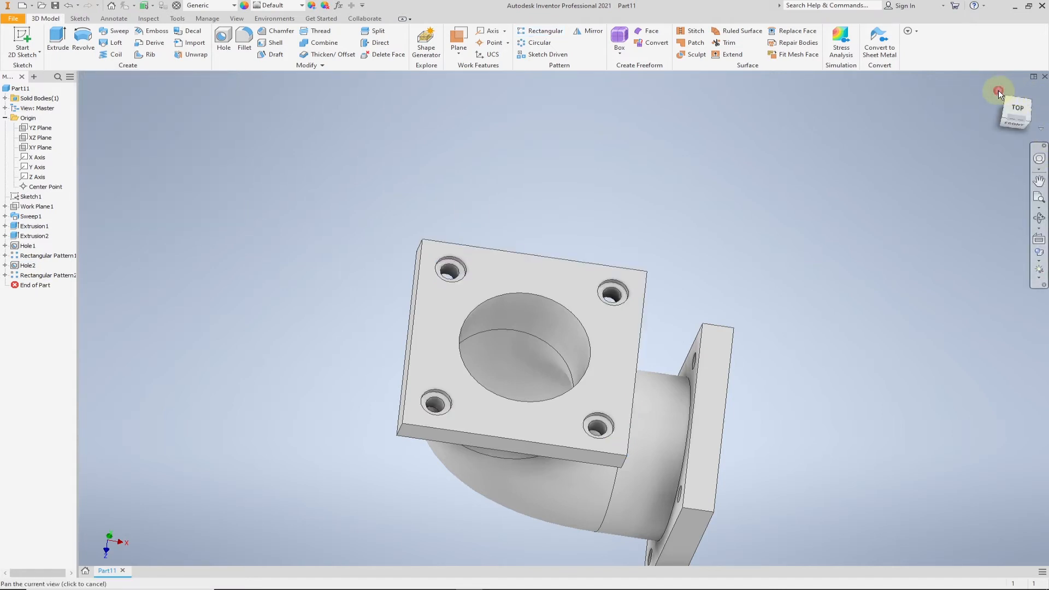
middle_click_drag(873, 219, 852, 242)
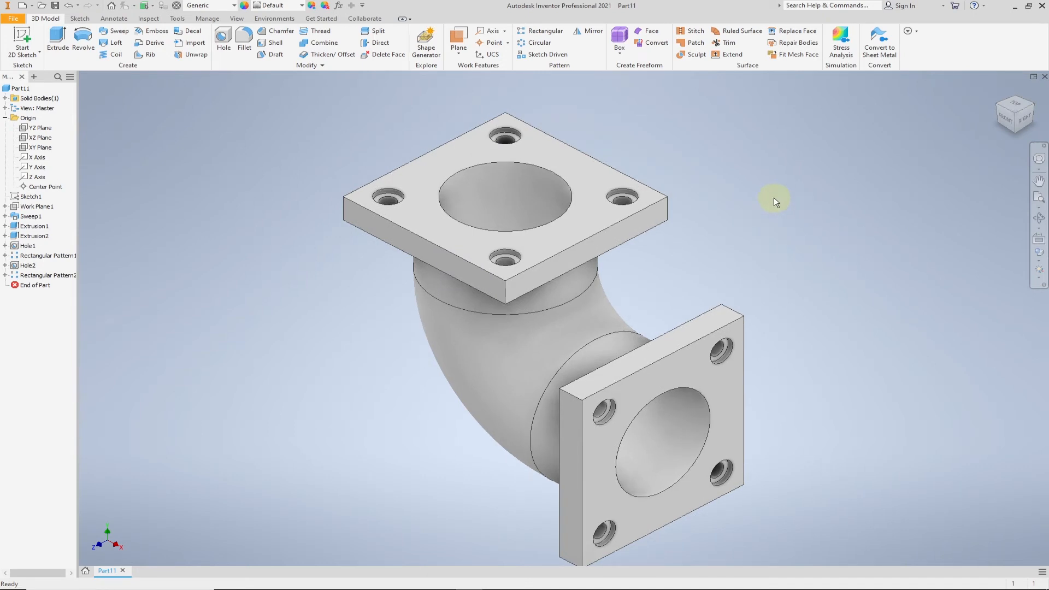
scroll(781, 219, "up", 3)
middle_click_drag(797, 222, 672, 234)
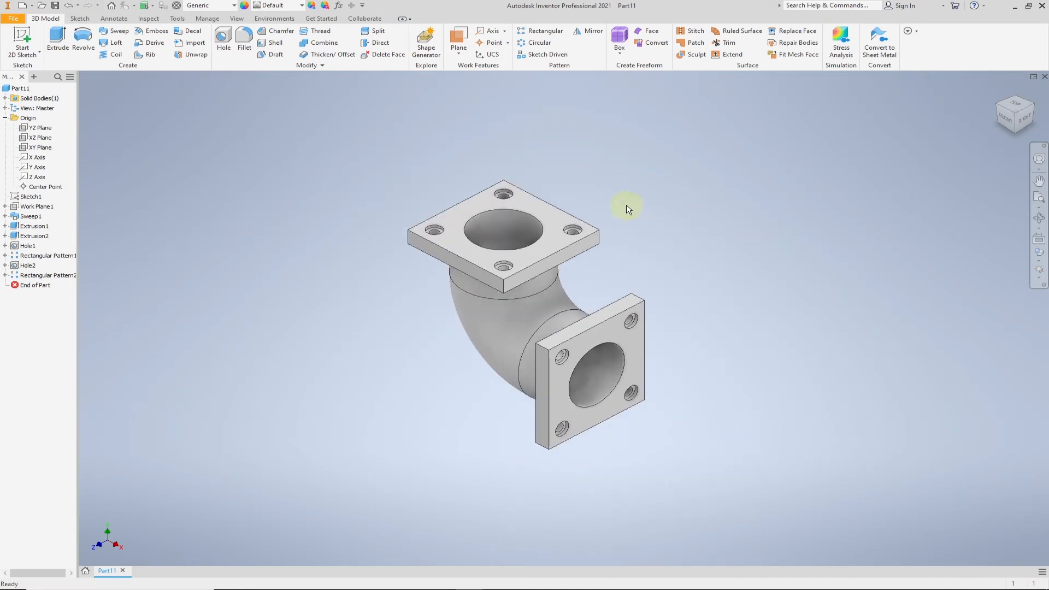
left_click(234, 5)
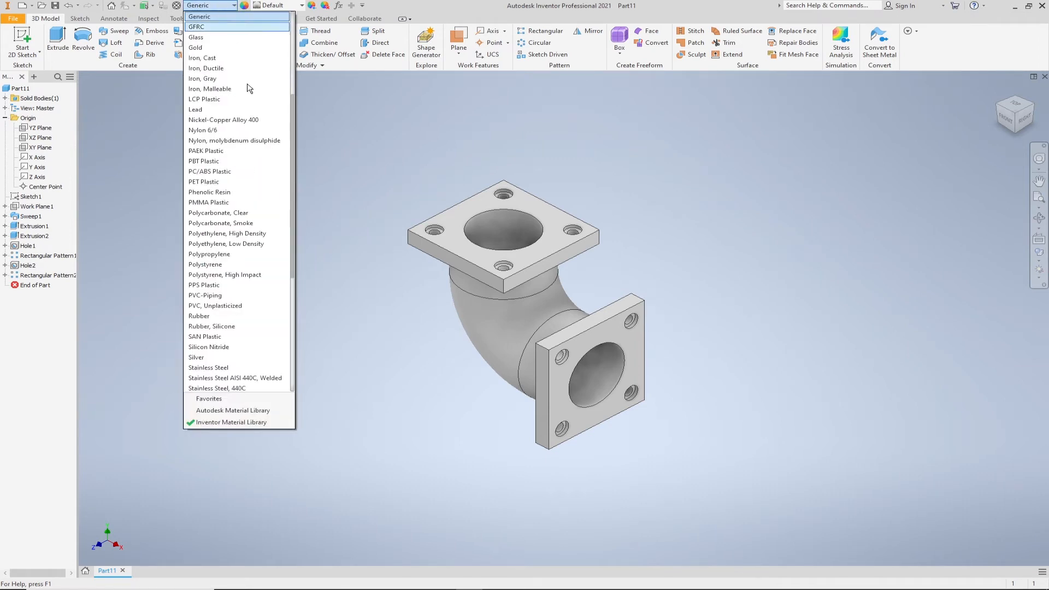
scroll(249, 89, "up", 5)
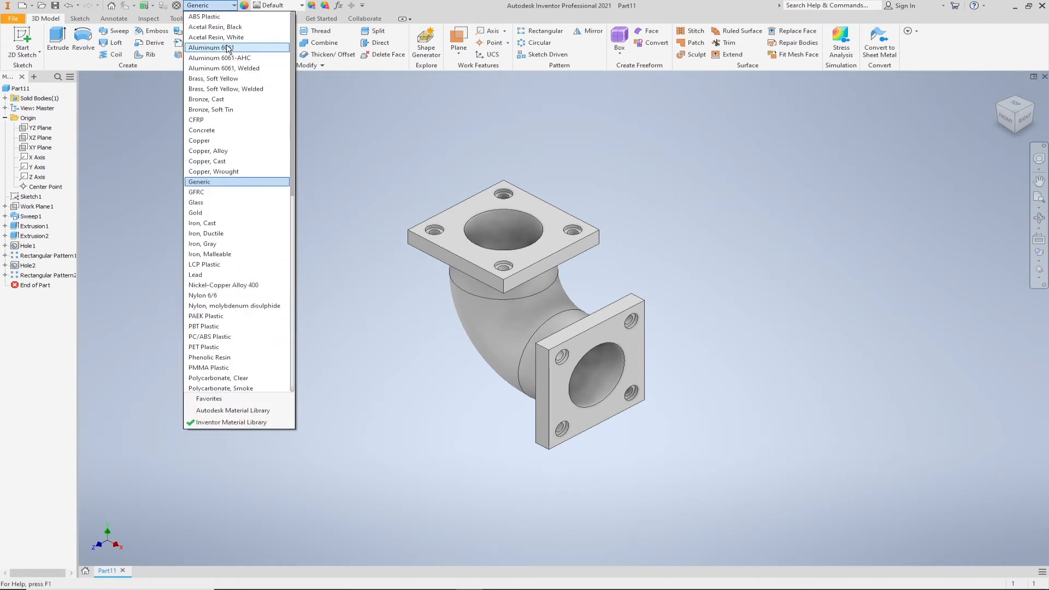
left_click(223, 49)
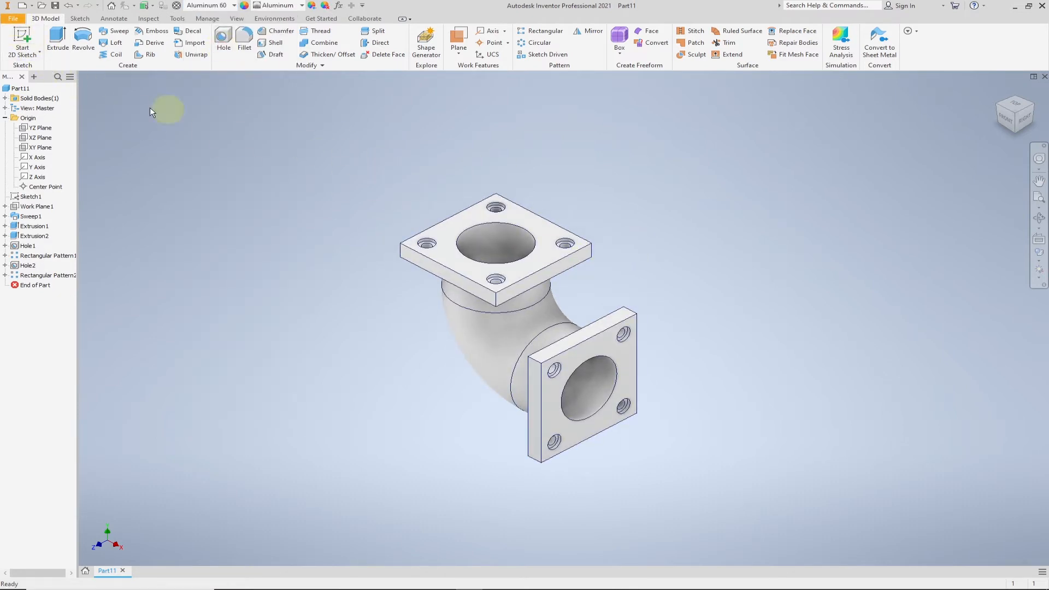
Step: Check the part's physical iProperties for the assigned material, updating the calculated mass, area and volume
left_click(14, 22)
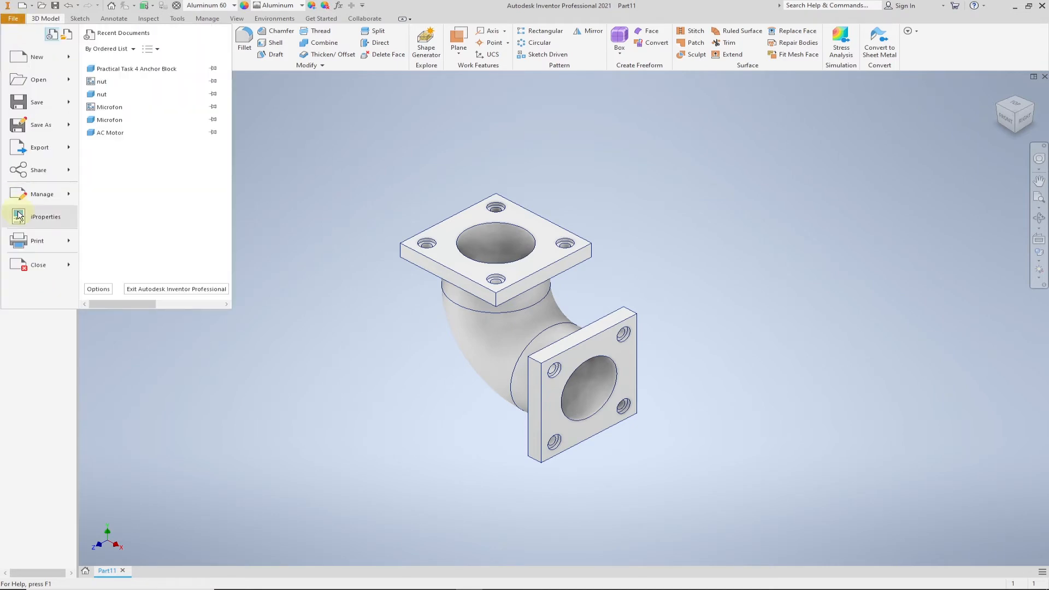
left_click(422, 167)
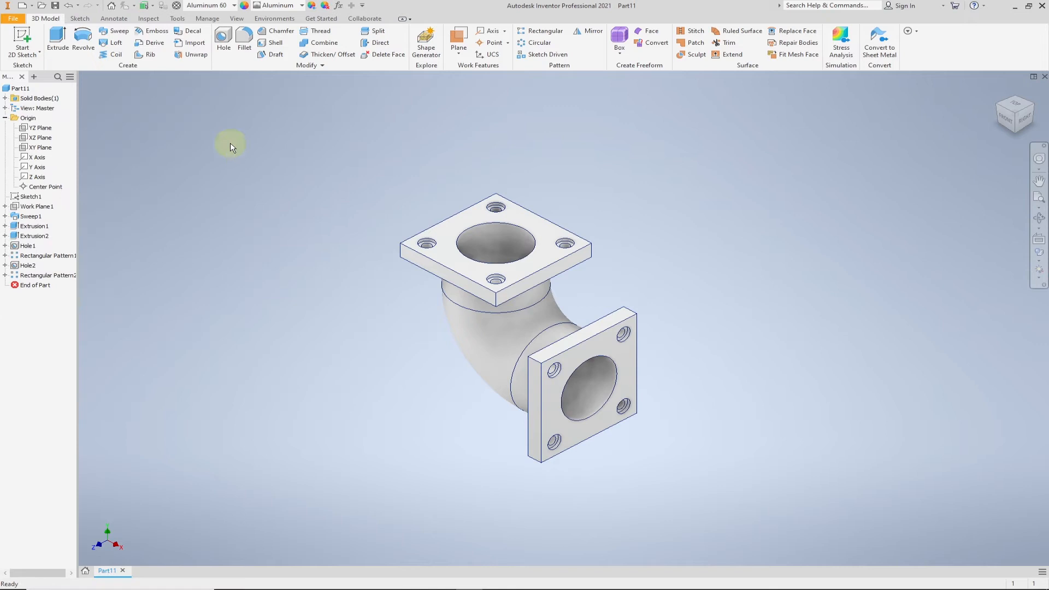
right_click(13, 90)
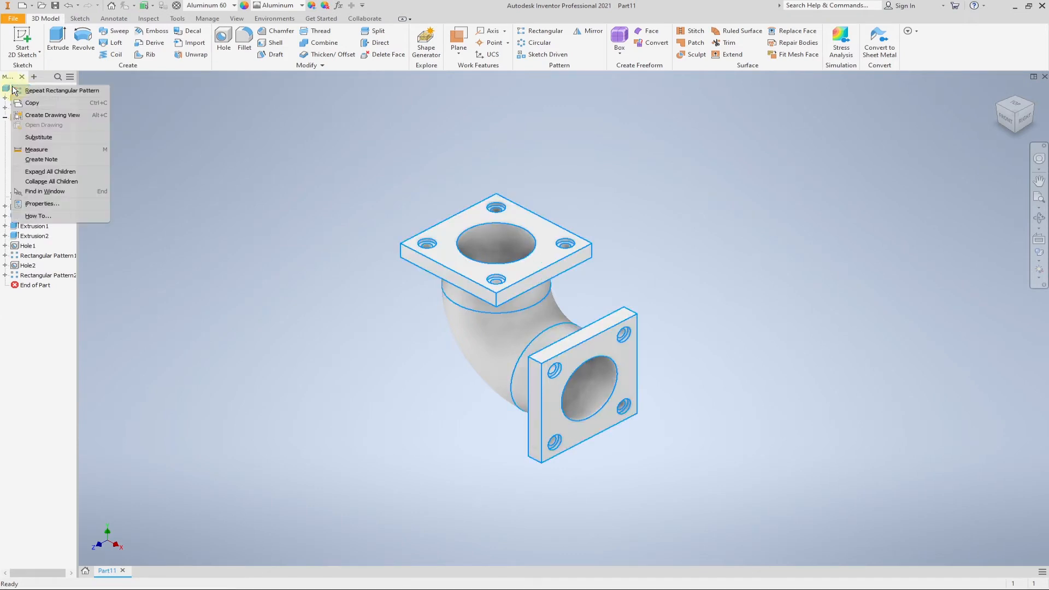
left_click(43, 206)
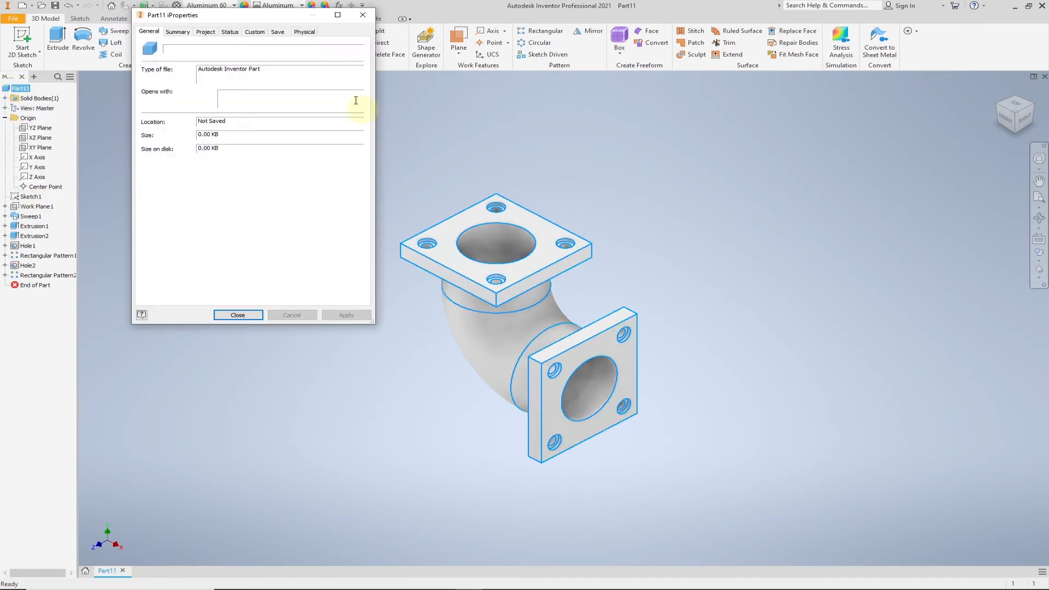
left_click(308, 33)
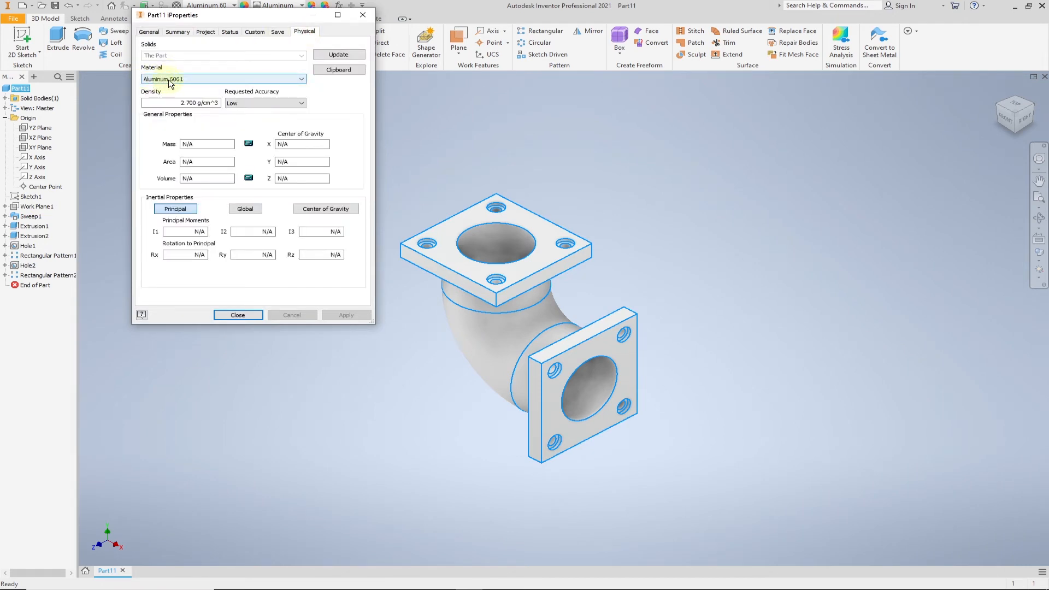
left_click(338, 56)
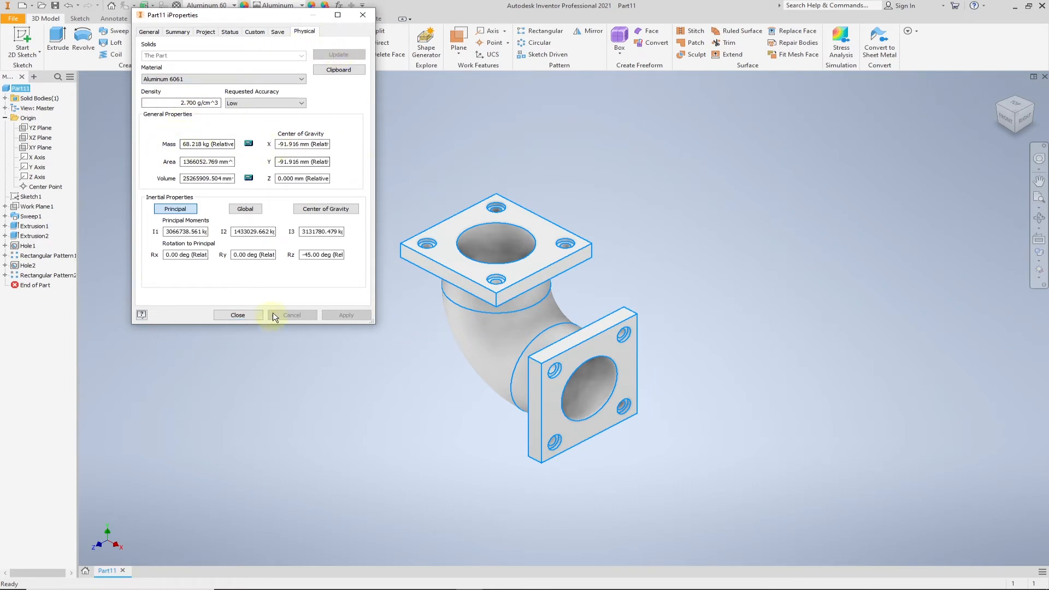
left_click(239, 315)
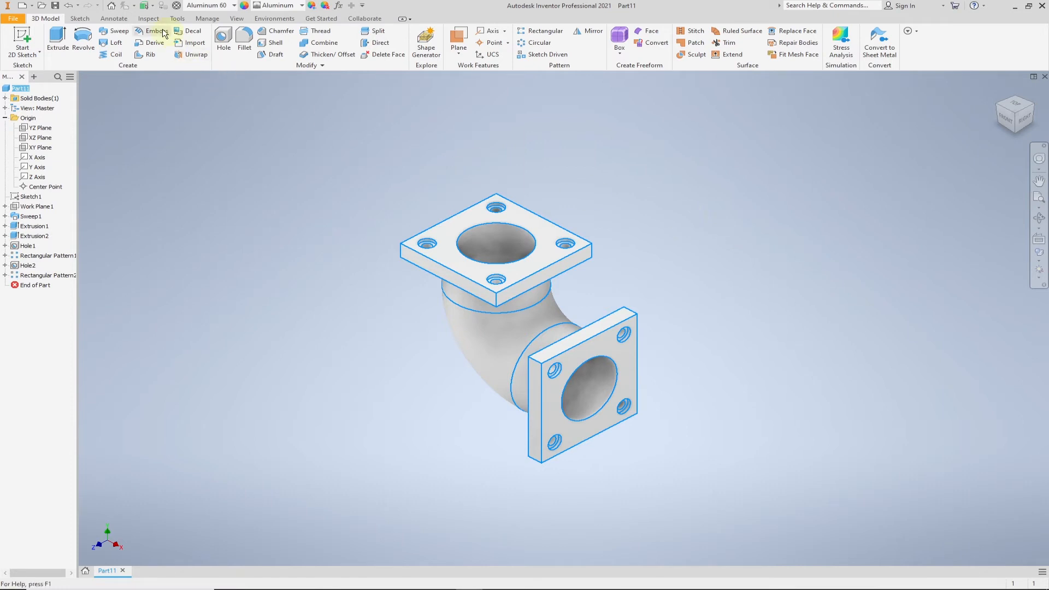
Step: Save the part as ELBOW FITTING in the Task 7 Elbow folder
left_click(56, 7)
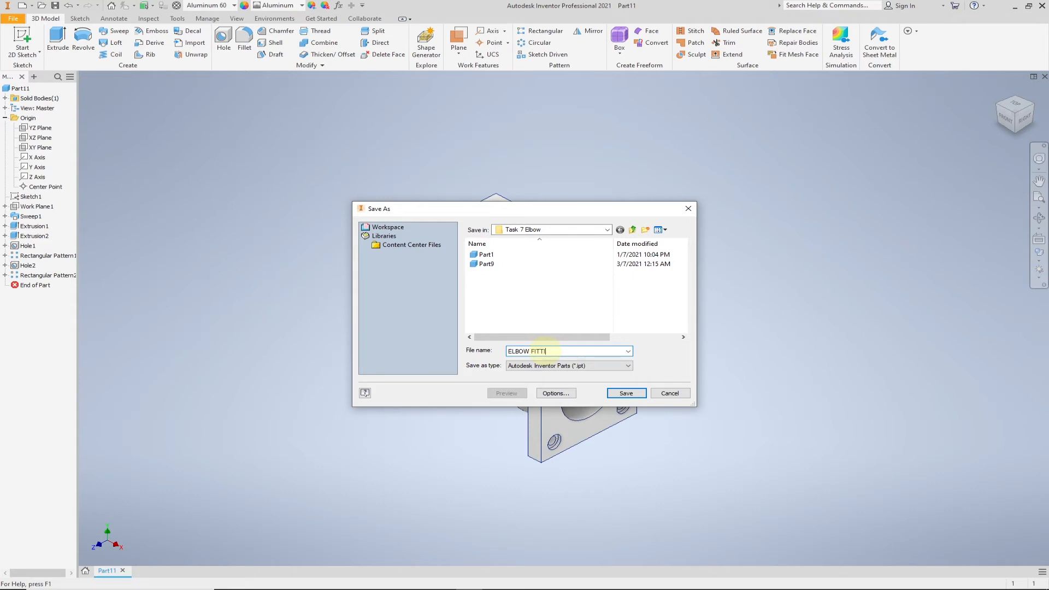
left_click(627, 394)
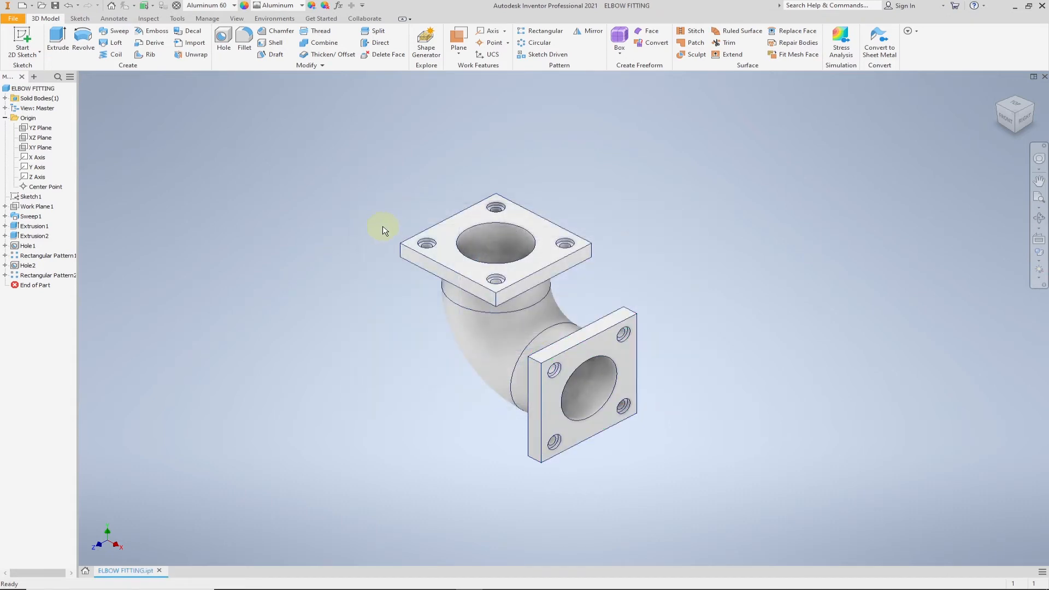
Step: Create a new drawing from the metric ISO.idw template
left_click(23, 7)
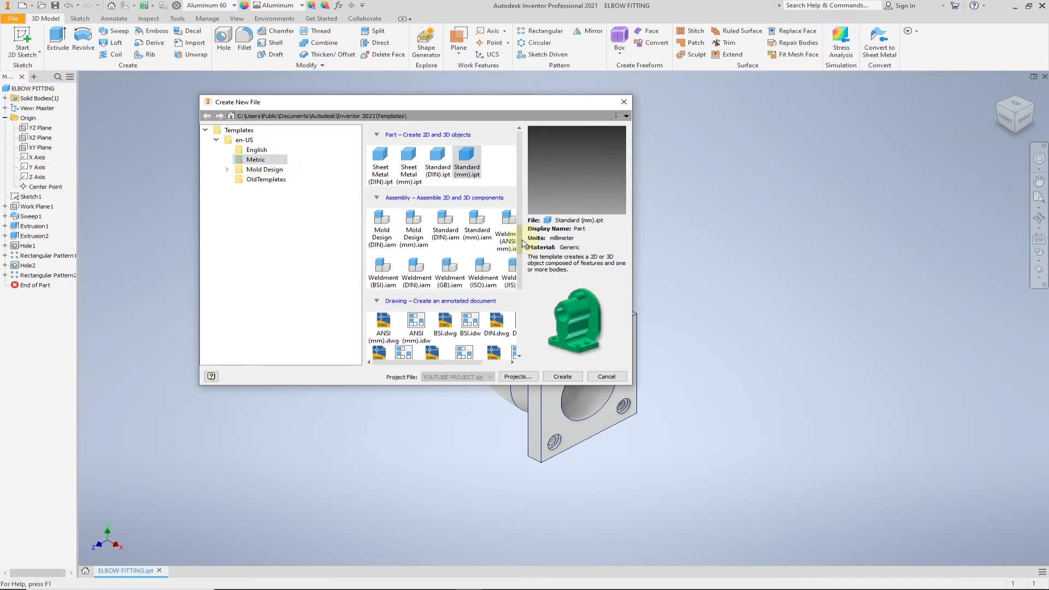
scroll(519, 300, "down", 3)
scroll(520, 301, "down", 1)
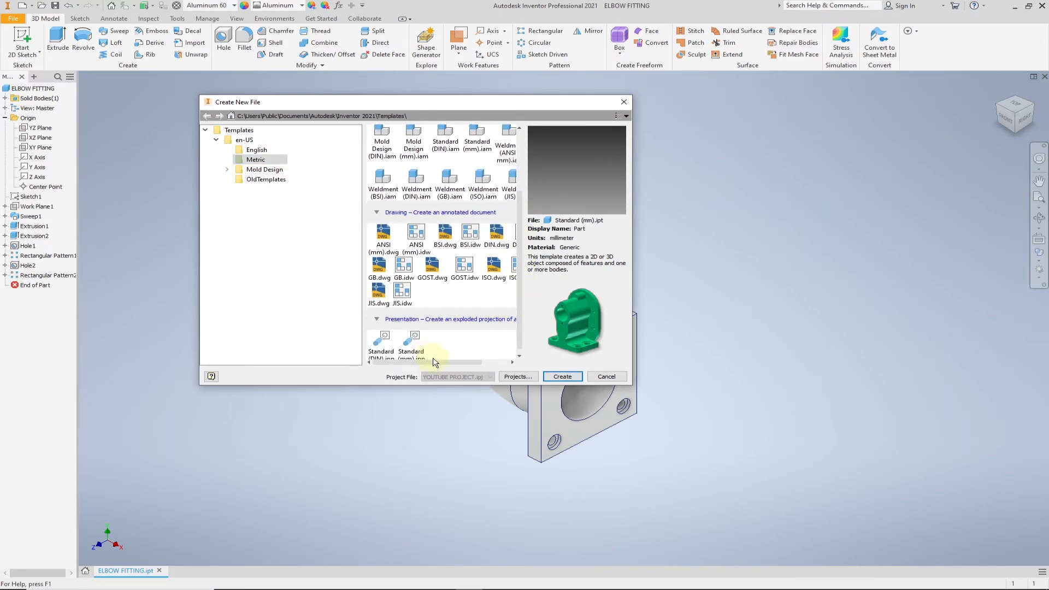
left_click_drag(435, 363, 461, 363)
left_click(484, 272)
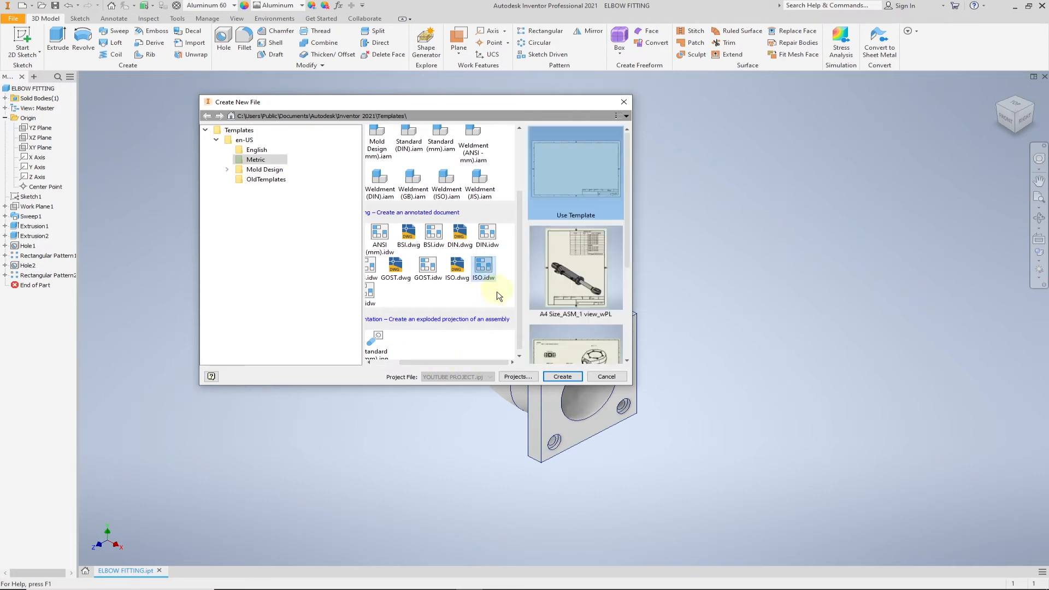
left_click(563, 376)
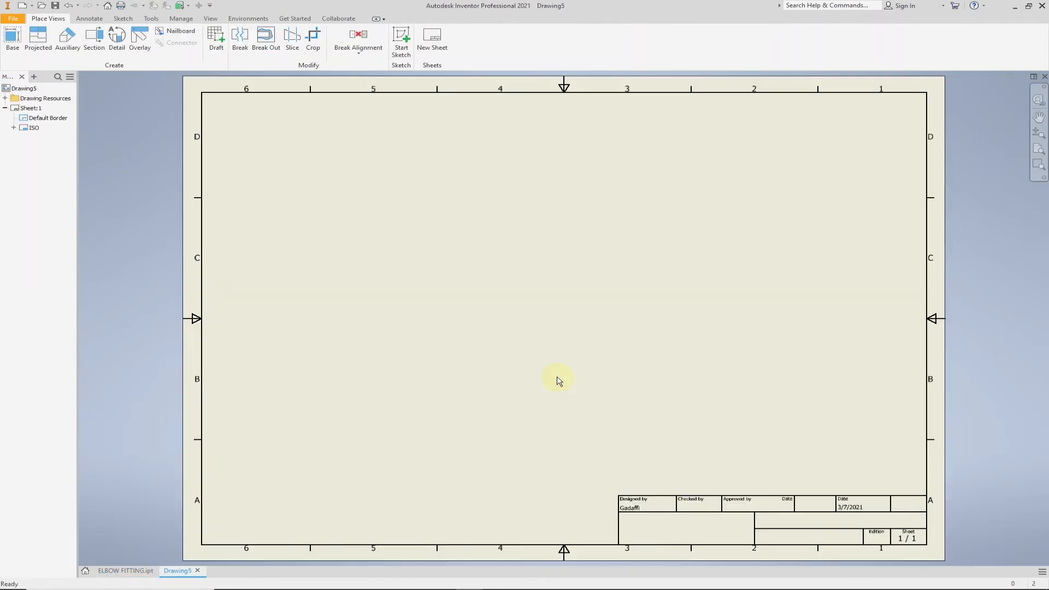
Step: Set the projection type of the Default Standard (ISO) to third angle and save the style
left_click(181, 19)
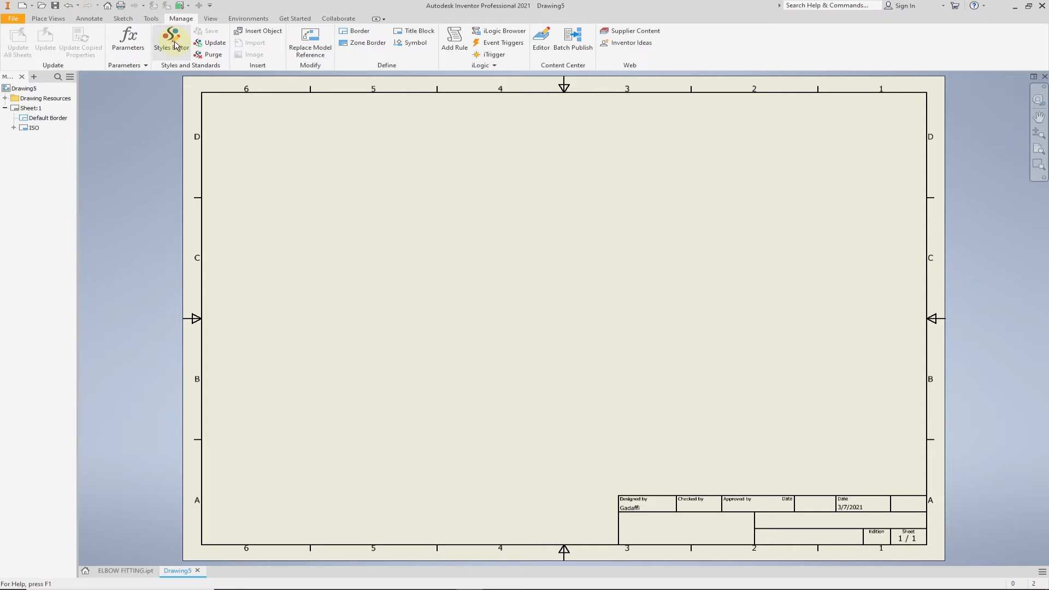
left_click(174, 42)
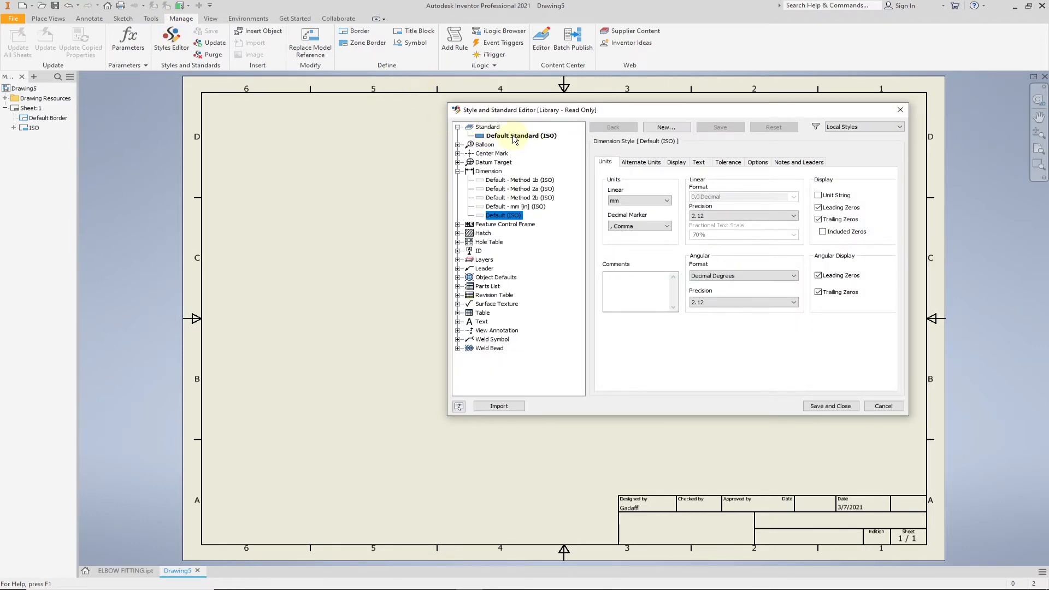
left_click(490, 135)
left_click(655, 162)
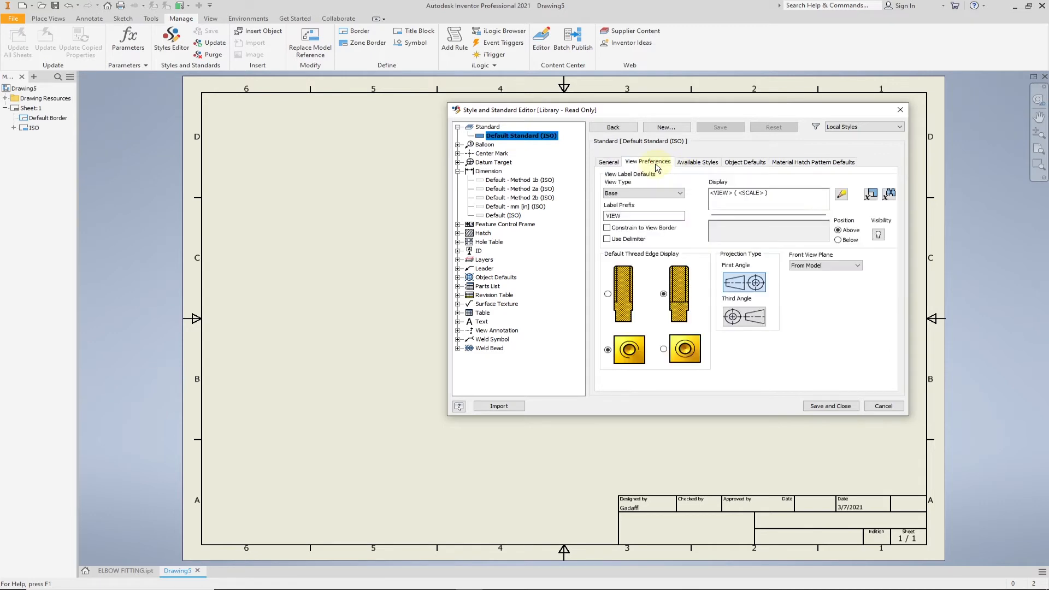
left_click(744, 317)
left_click(720, 127)
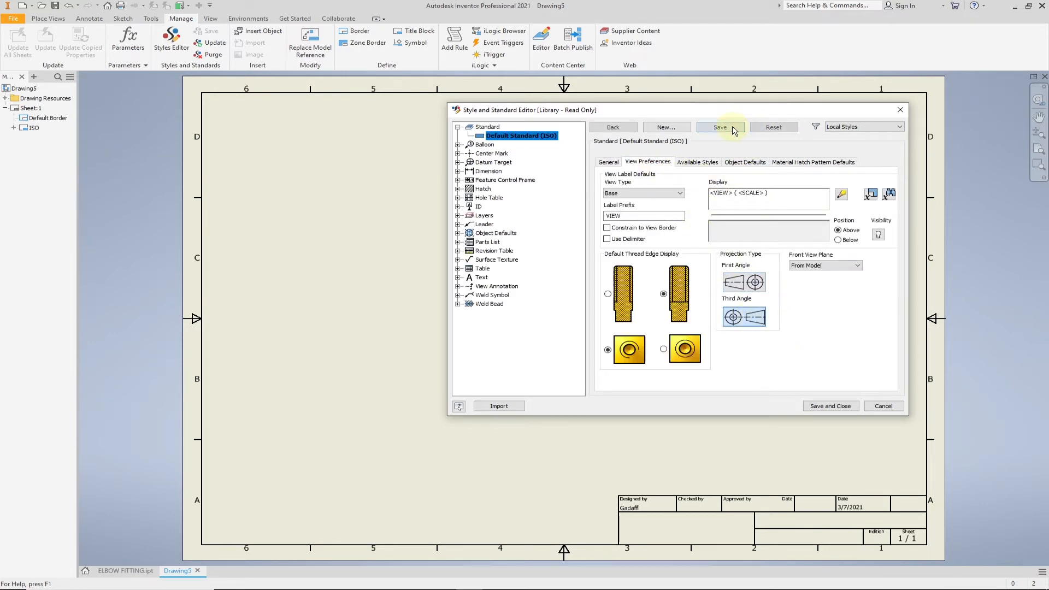
Step: Set the Default (ISO) dimension style to a period decimal marker and a linear precision of 0
left_click(459, 171)
left_click(508, 216)
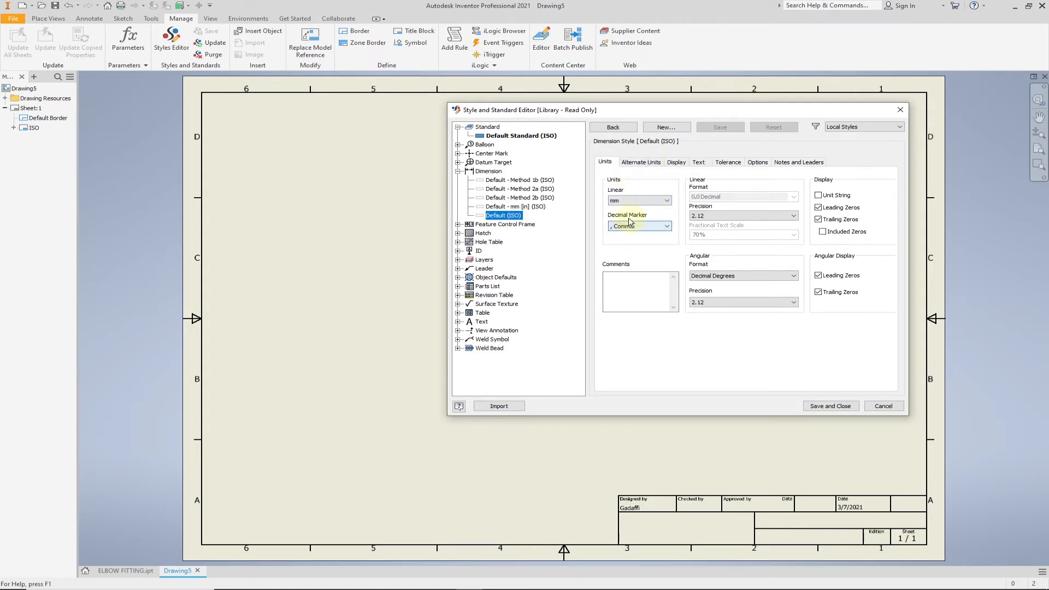
left_click(654, 227)
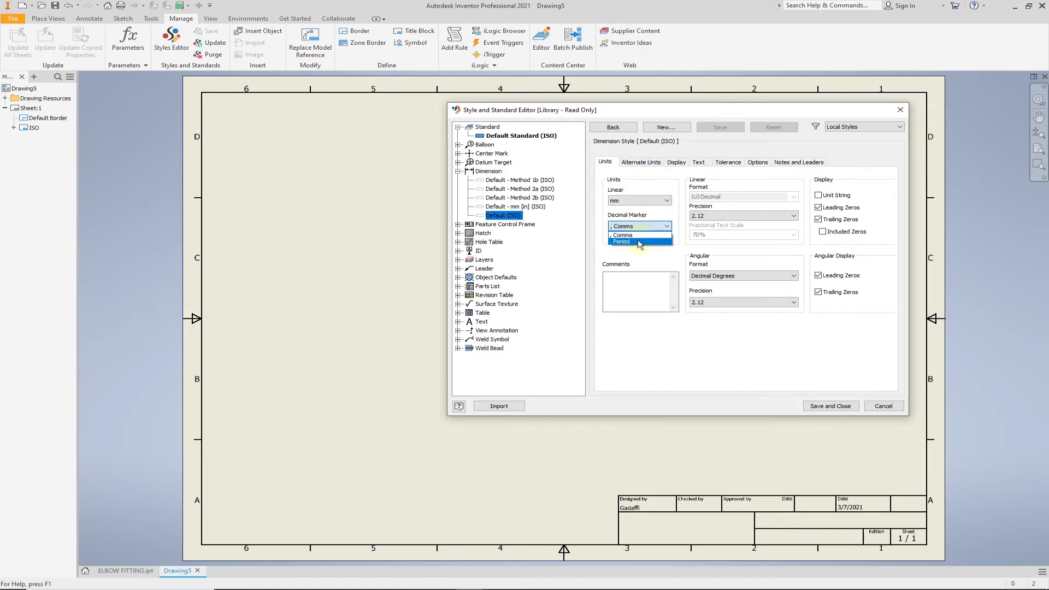
left_click(637, 242)
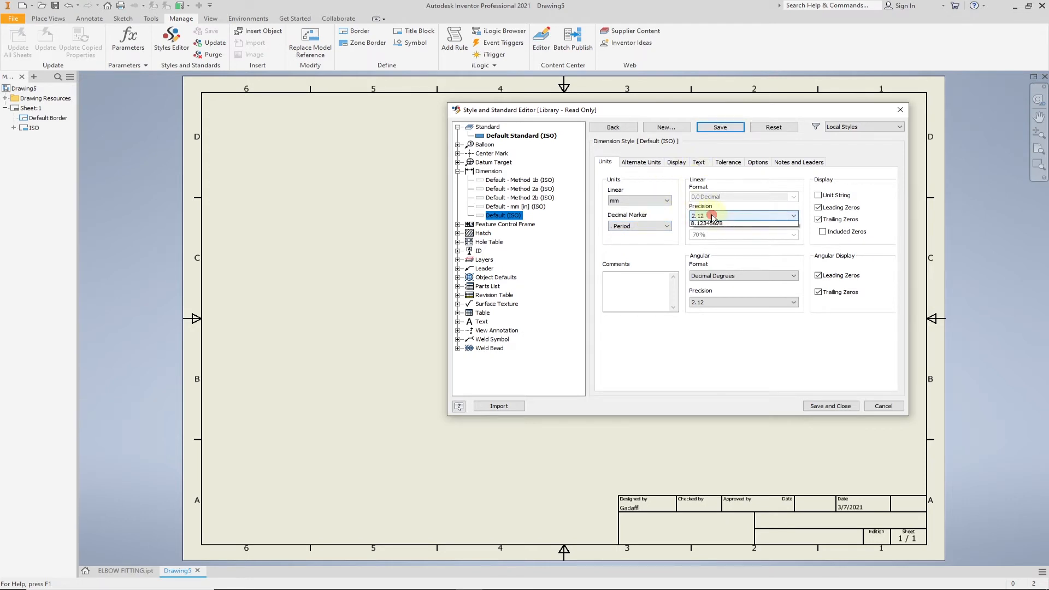
left_click(702, 216)
left_click(699, 225)
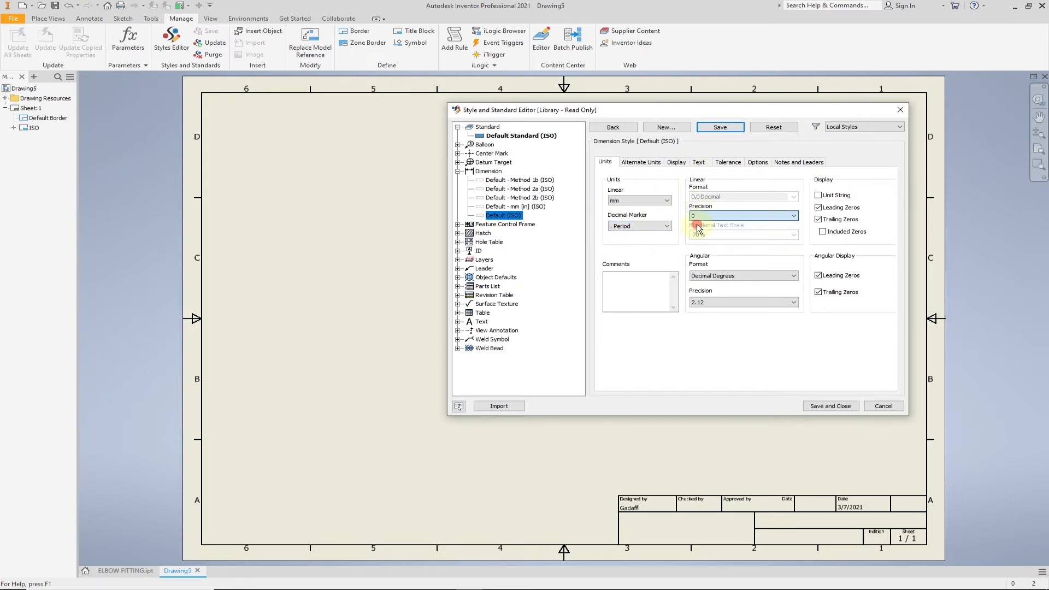
Step: Set the dimension style's diameter and radius leader text to horizontal inline orientation, then save the styles and leave the editor
left_click(698, 164)
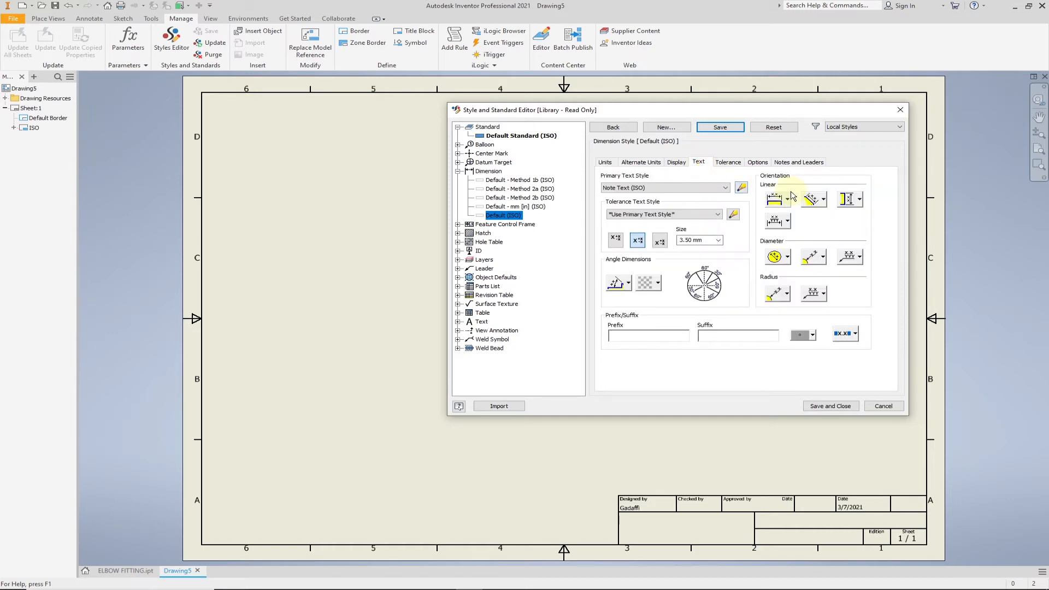
left_click(823, 257)
left_click(814, 275)
left_click(848, 261)
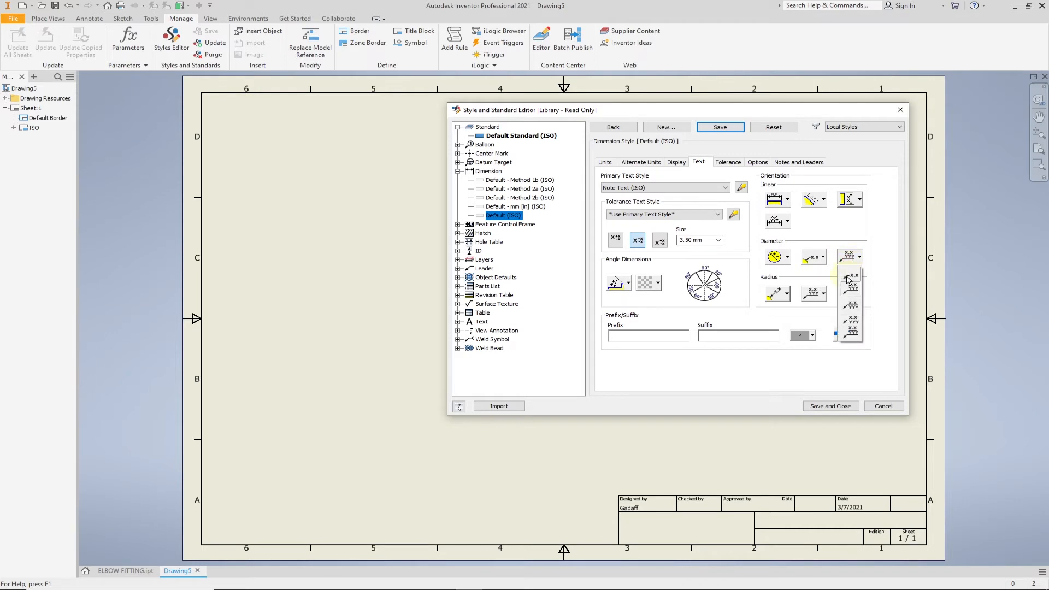
left_click(849, 277)
left_click(786, 294)
left_click(785, 311)
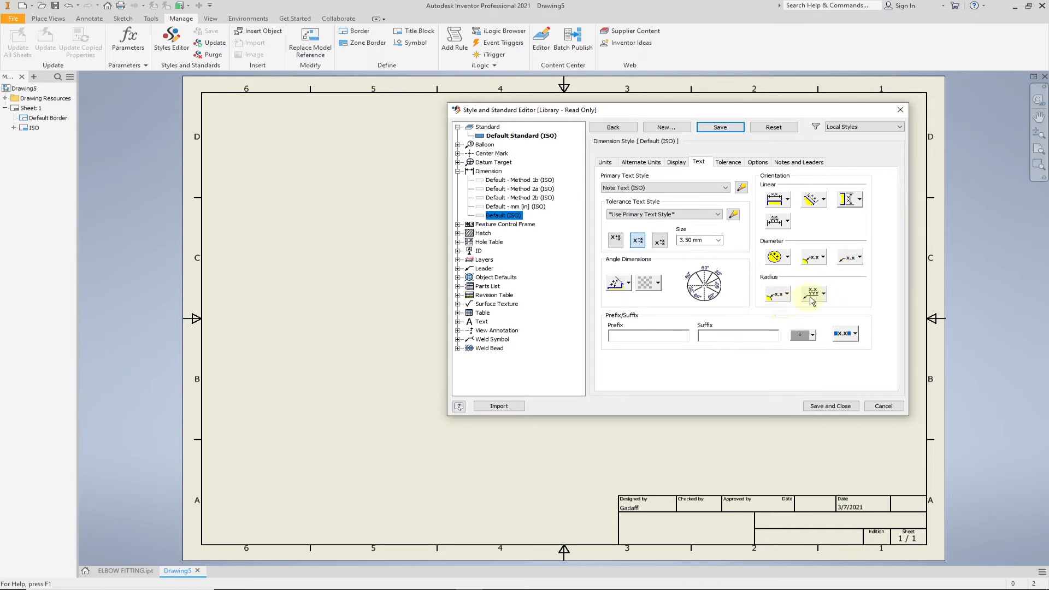
left_click(823, 295)
left_click(821, 312)
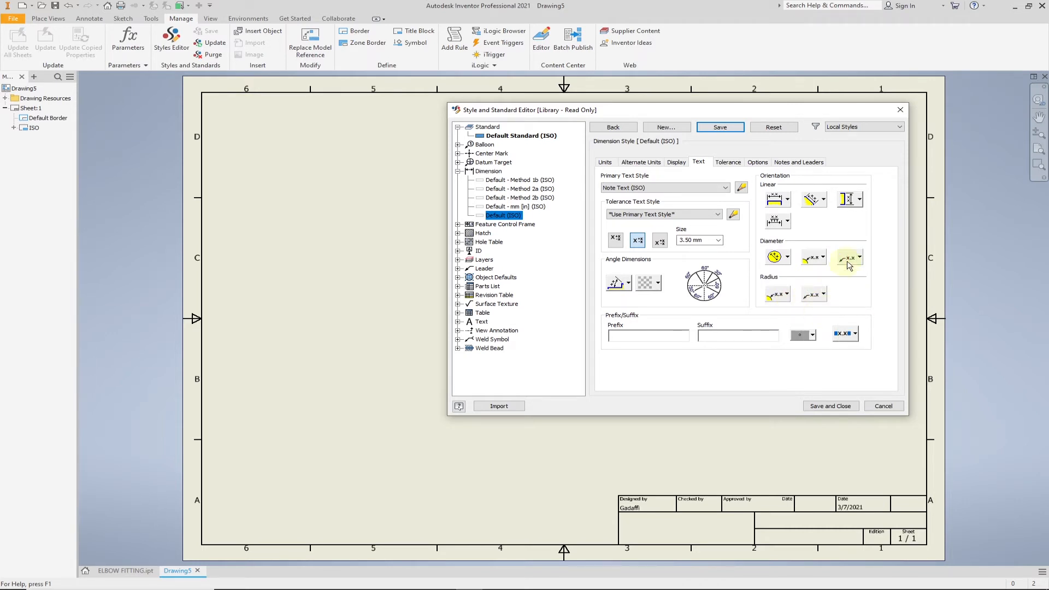
left_click(830, 406)
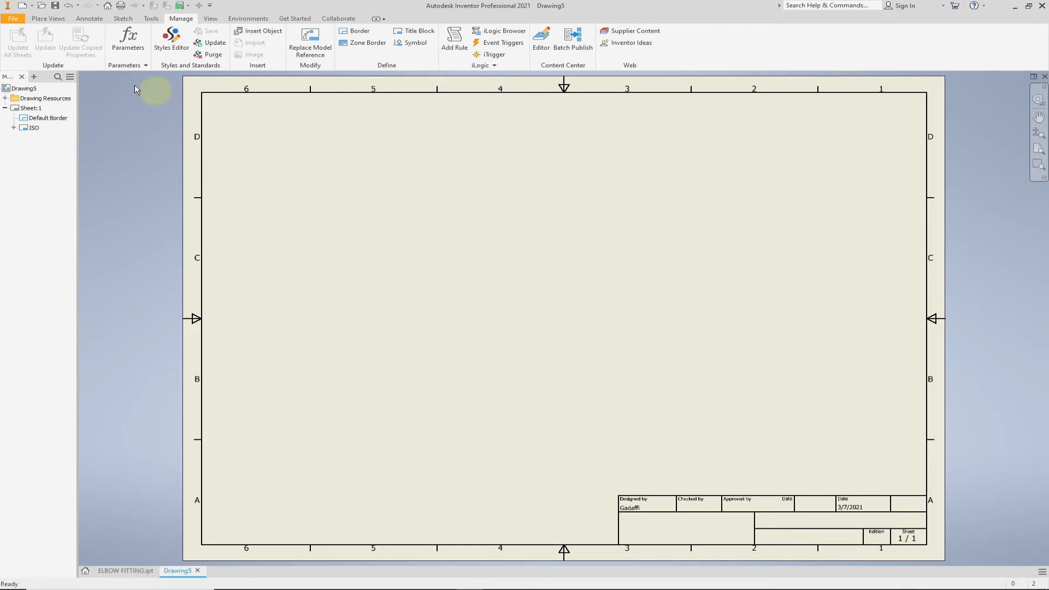
Step: Place the elbow fitting's front base view at scale 0.17 : 1, with projected top, right side and isometric views
left_click(50, 20)
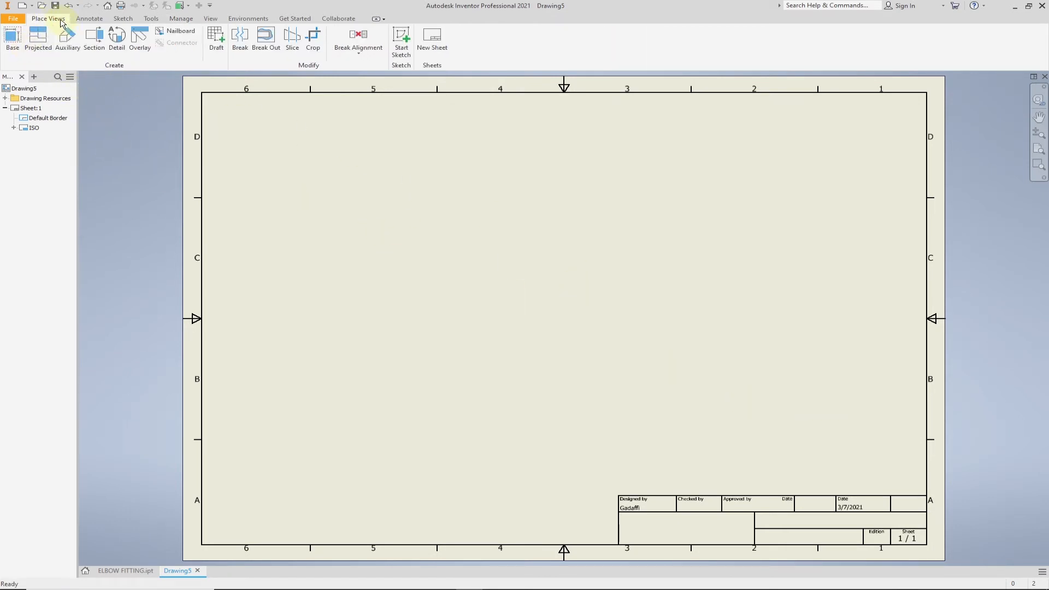
left_click(11, 41)
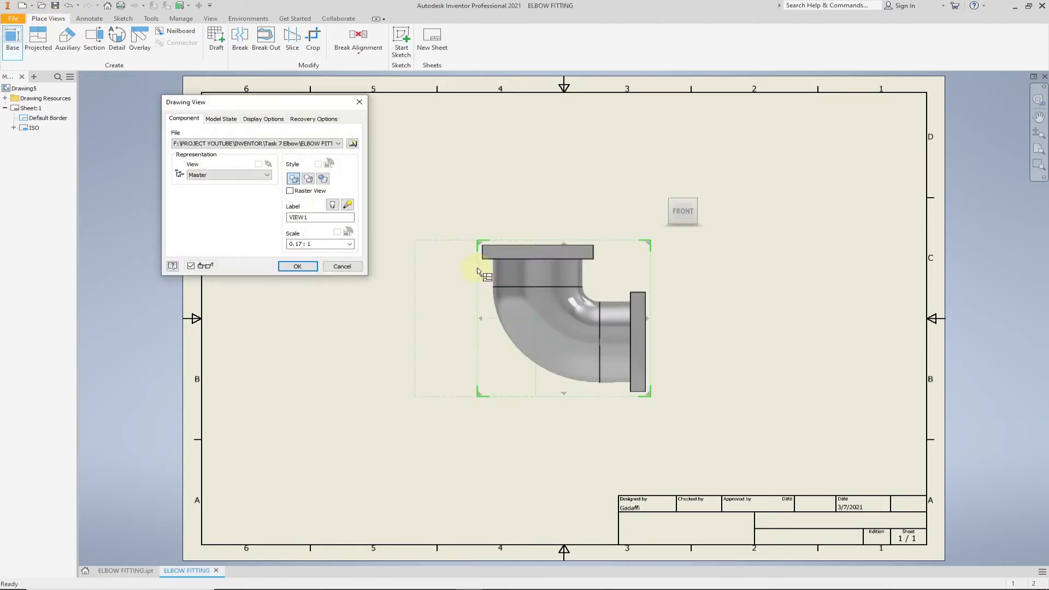
left_click(562, 310)
left_click_drag(563, 311, 421, 384)
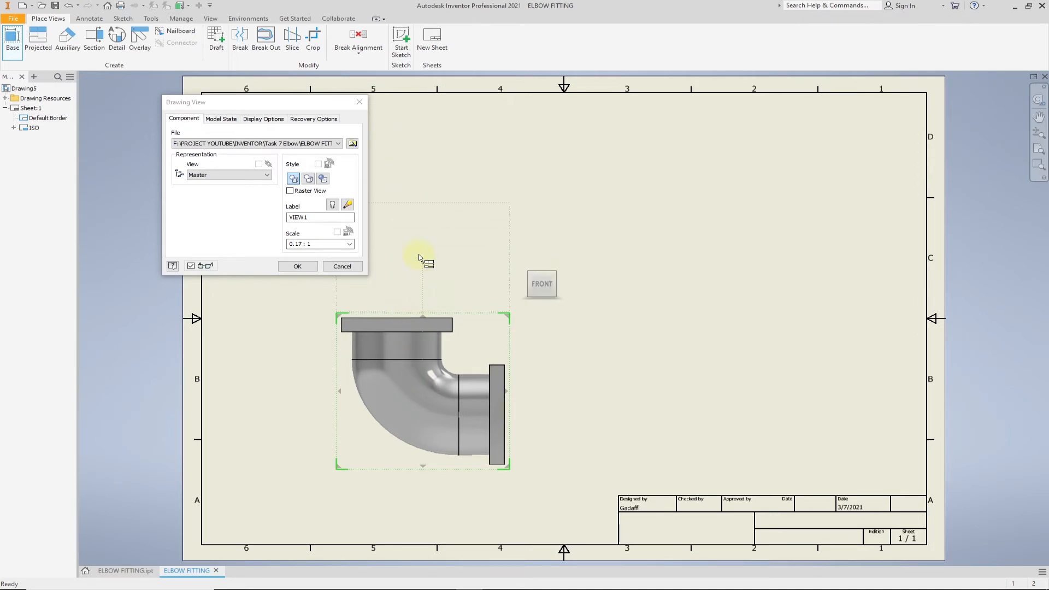
left_click(422, 185)
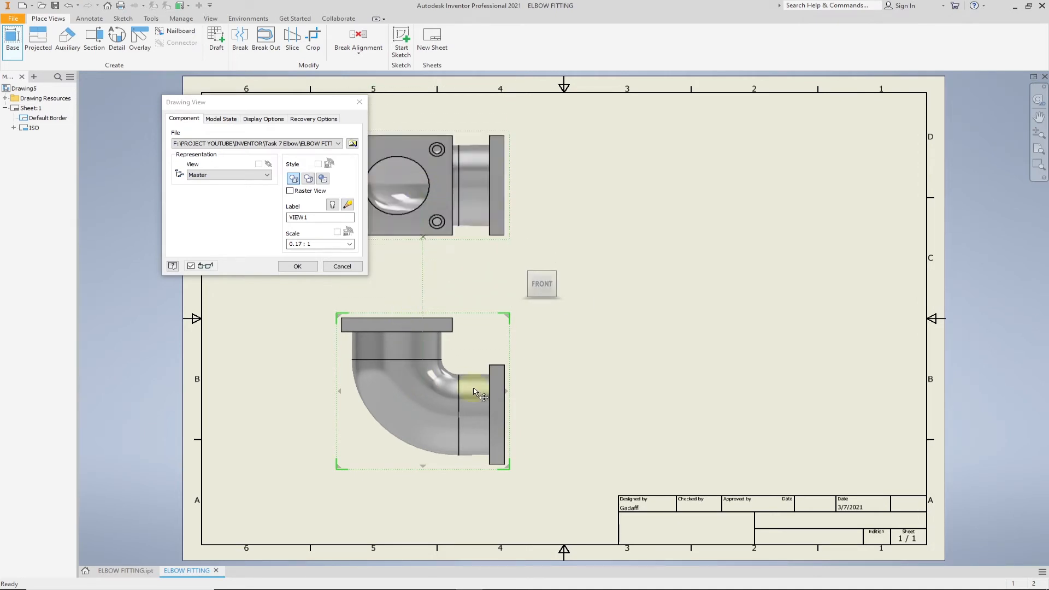
left_click(651, 408)
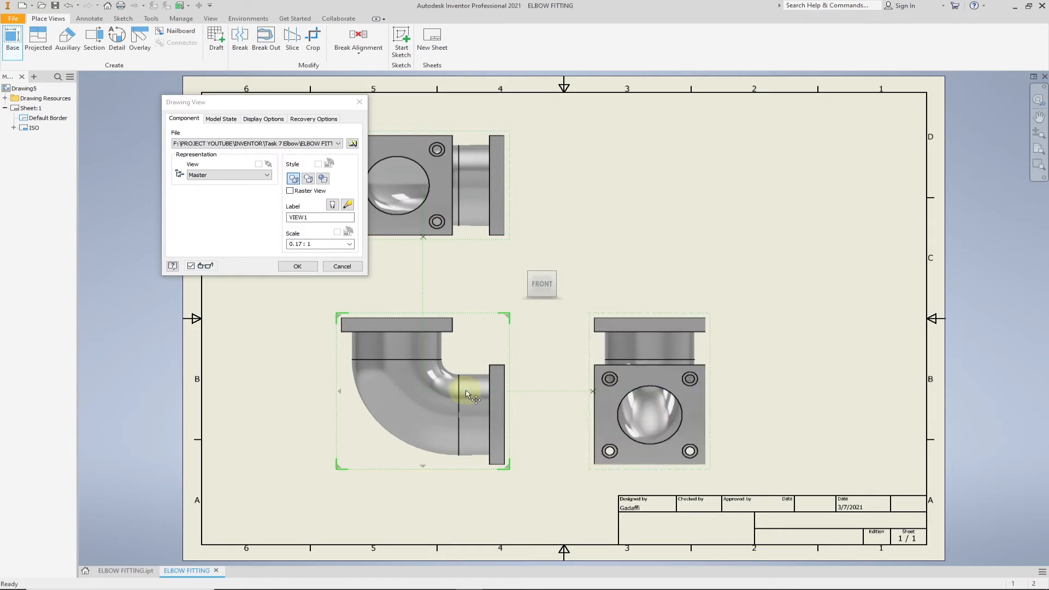
left_click(811, 217)
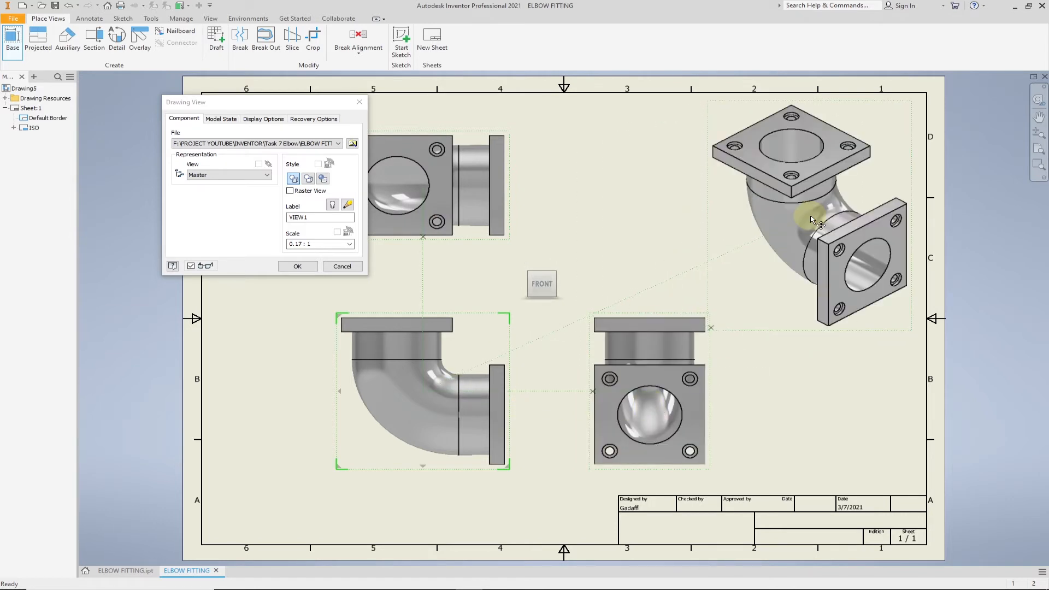
left_click(297, 267)
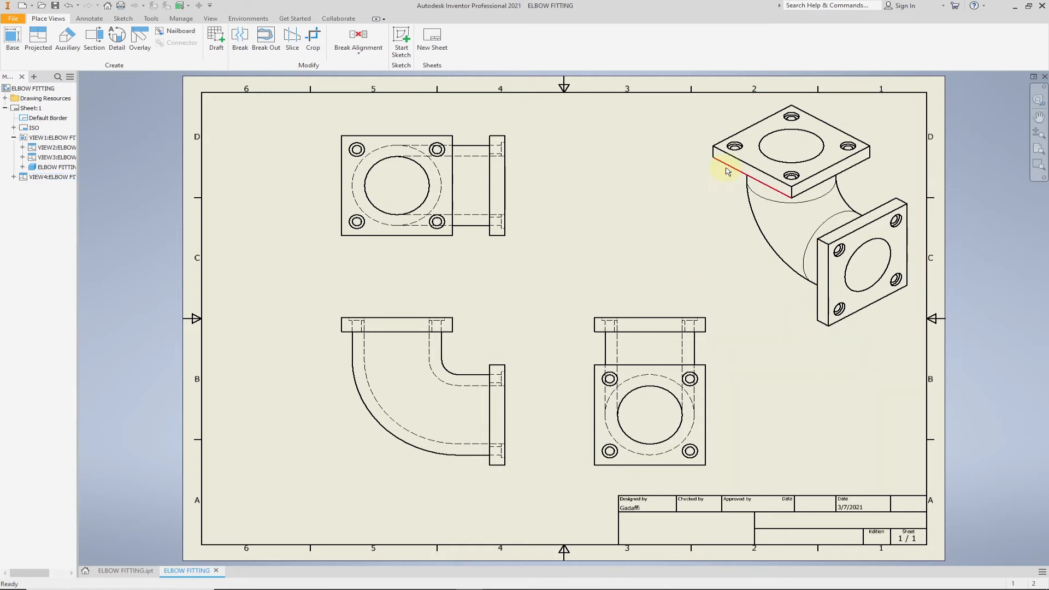
Step: Set the isometric view's display style to Shaded
double_click(780, 337)
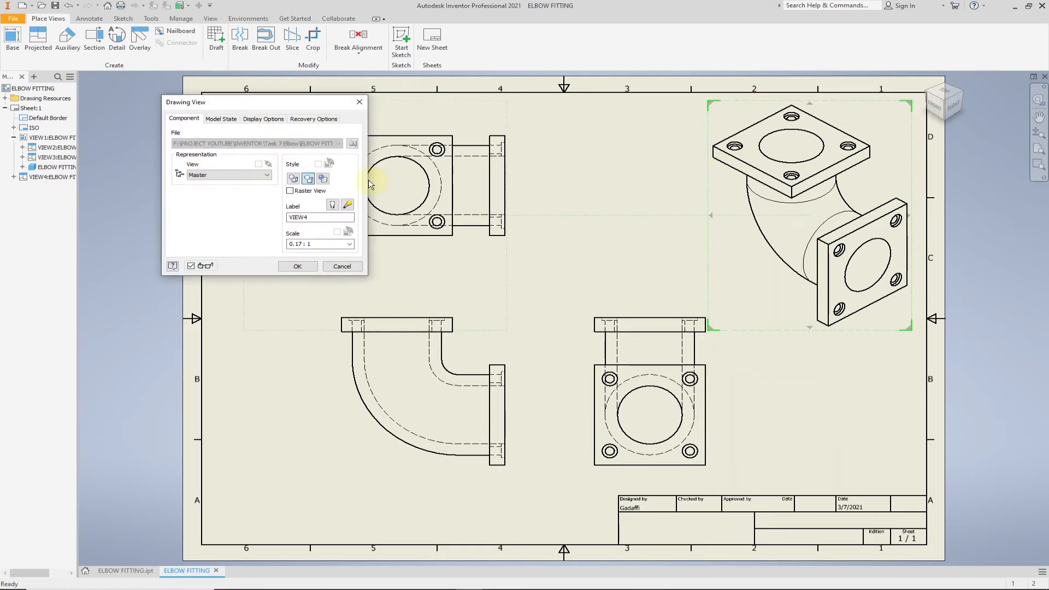
left_click(323, 179)
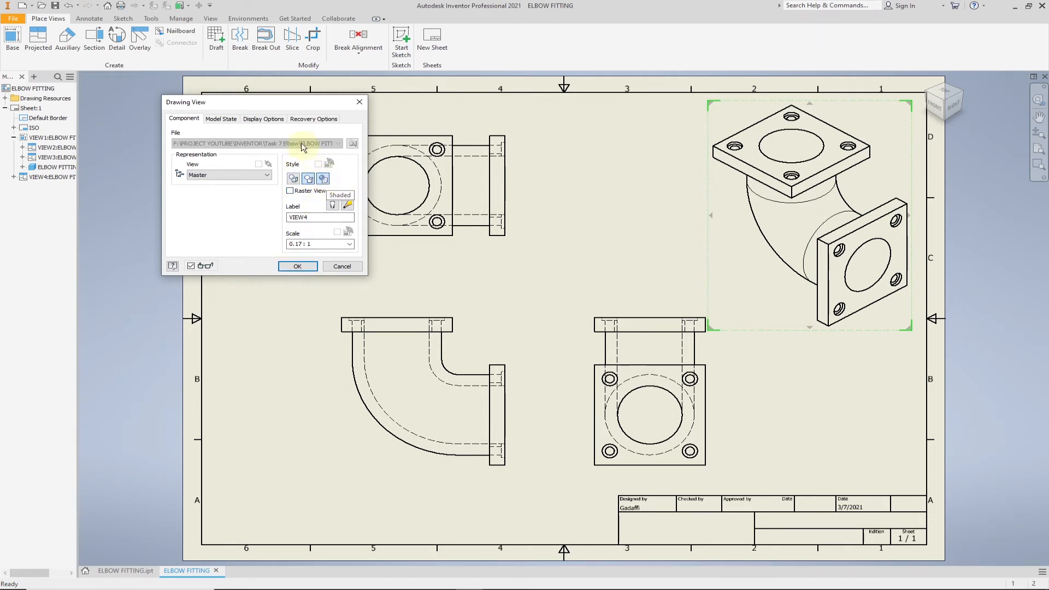
left_click(266, 120)
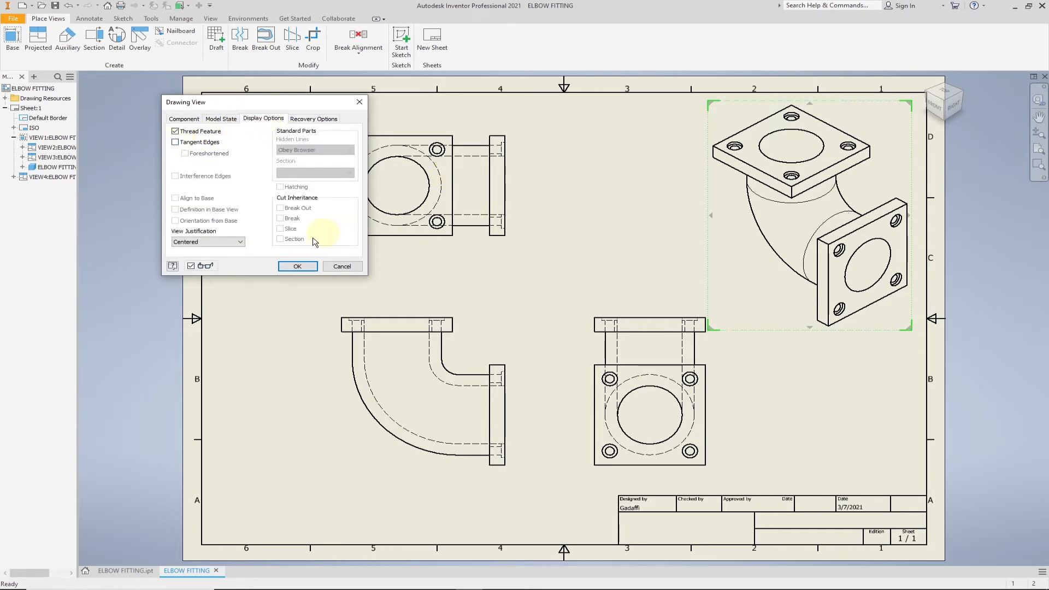
left_click(297, 266)
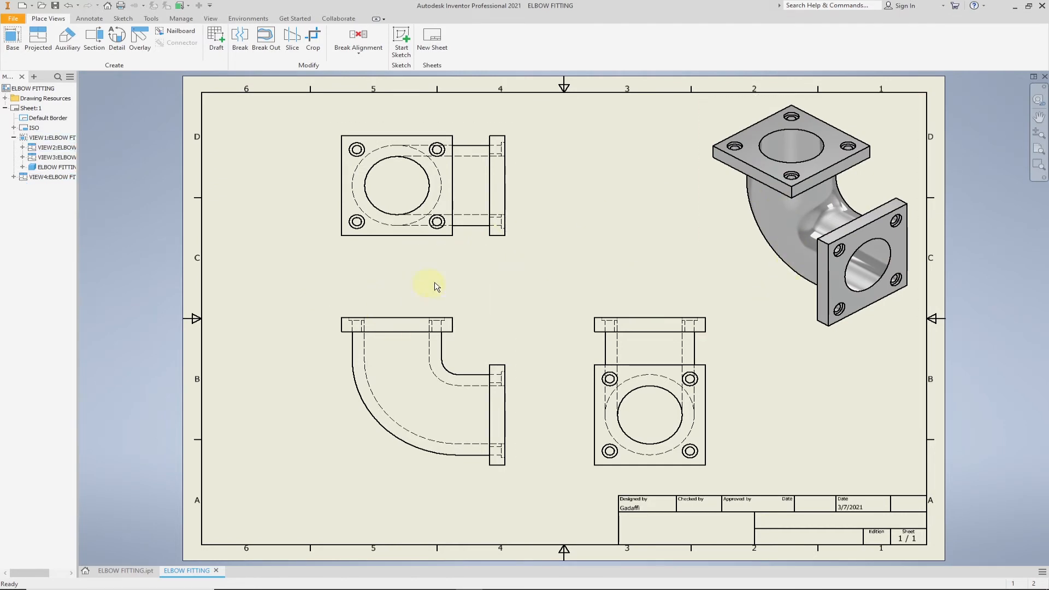
Step: Add center marks to the concentric pipe circle and the four flange bolt holes in the top view
left_click(93, 20)
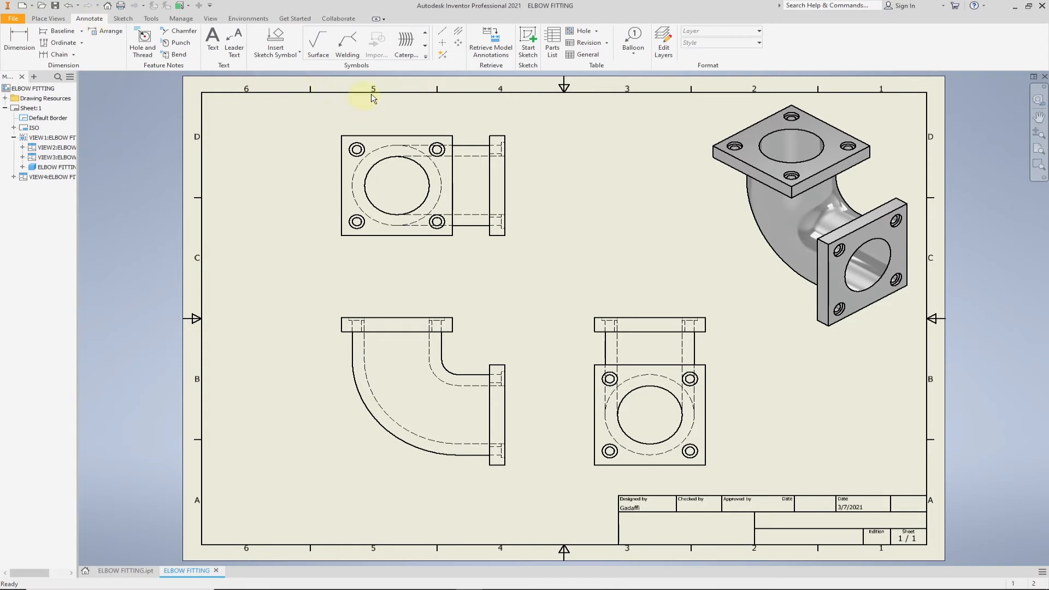
left_click(443, 44)
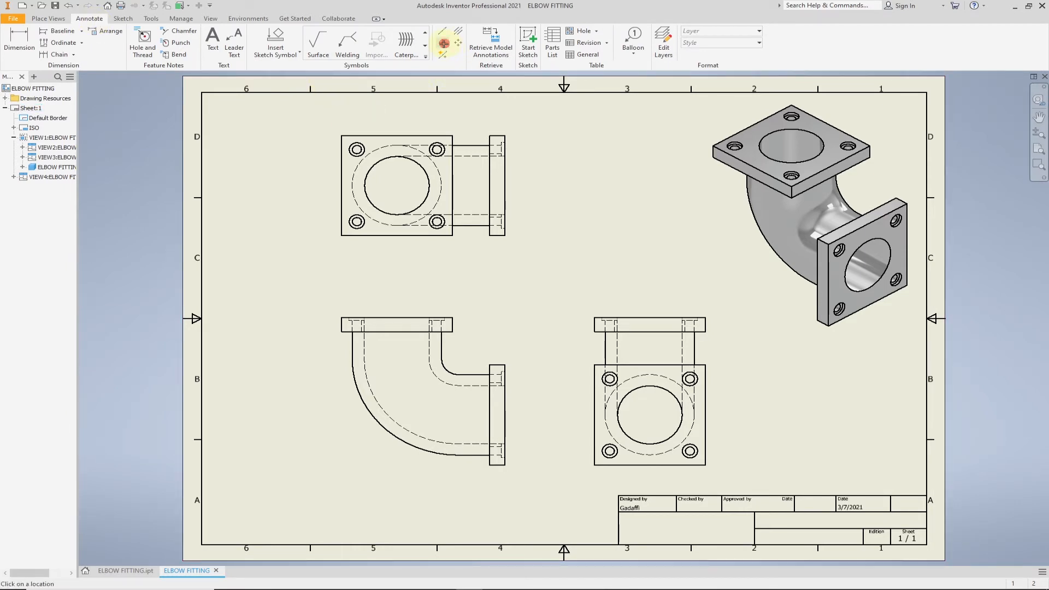
left_click(437, 172)
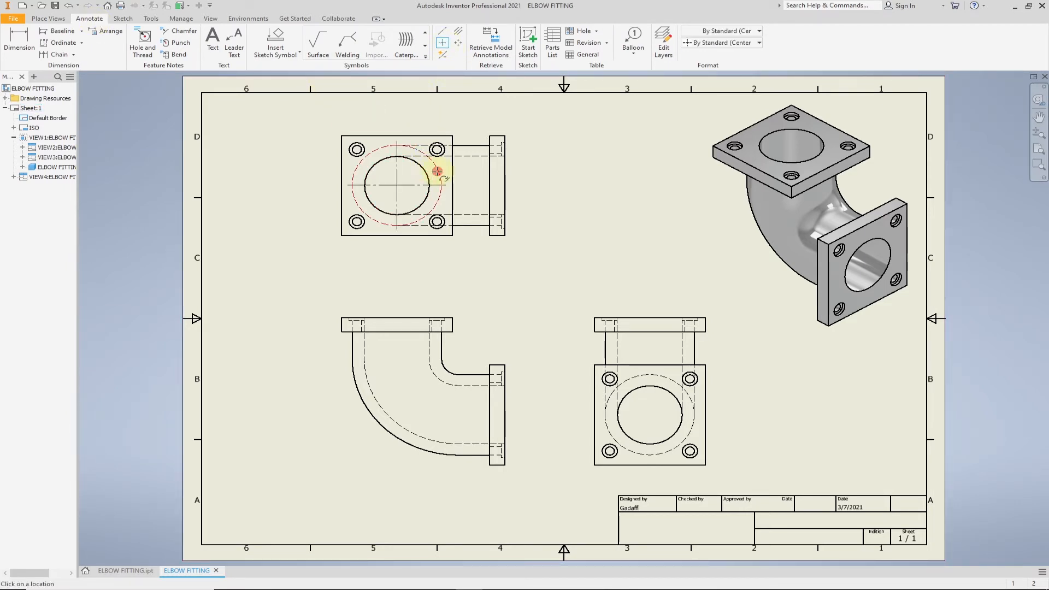
scroll(366, 159, "down", 5)
left_click(343, 144)
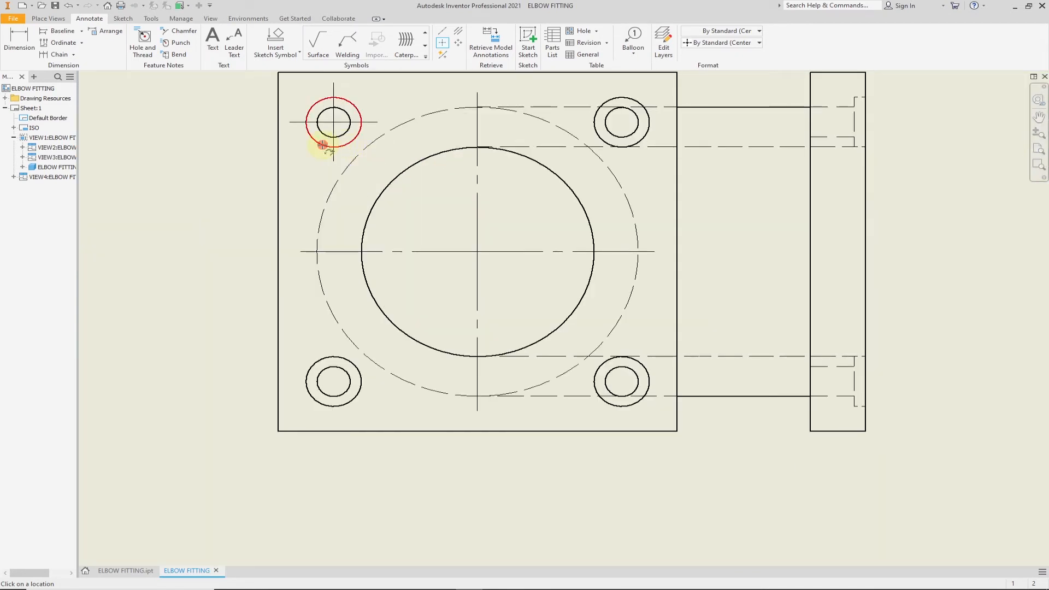
left_click(333, 356)
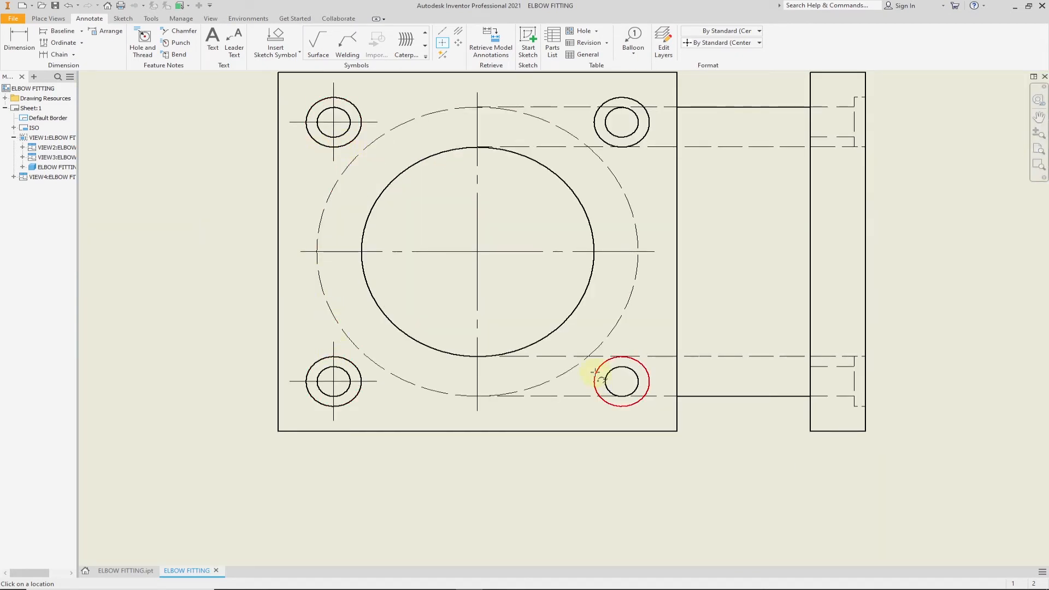
left_click(602, 379)
left_click(595, 131)
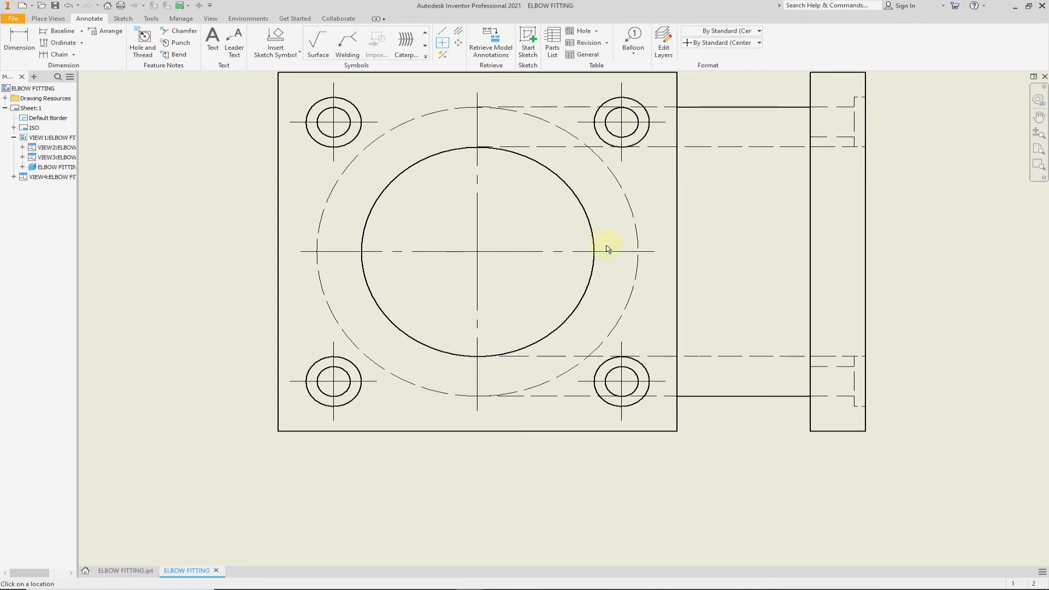
Step: Add center marks to the four flange bolt holes and the concentric pipe circle in the right side view
scroll(608, 250, "down", 5)
scroll(695, 218, "up", 3)
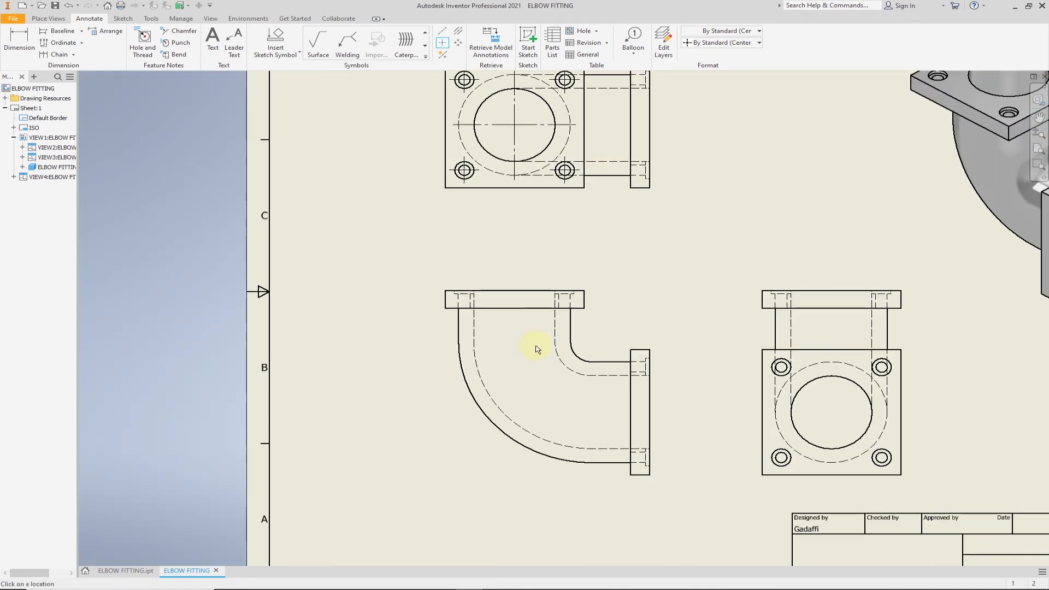
middle_click_drag(537, 350, 469, 249)
scroll(724, 295, "up", 5)
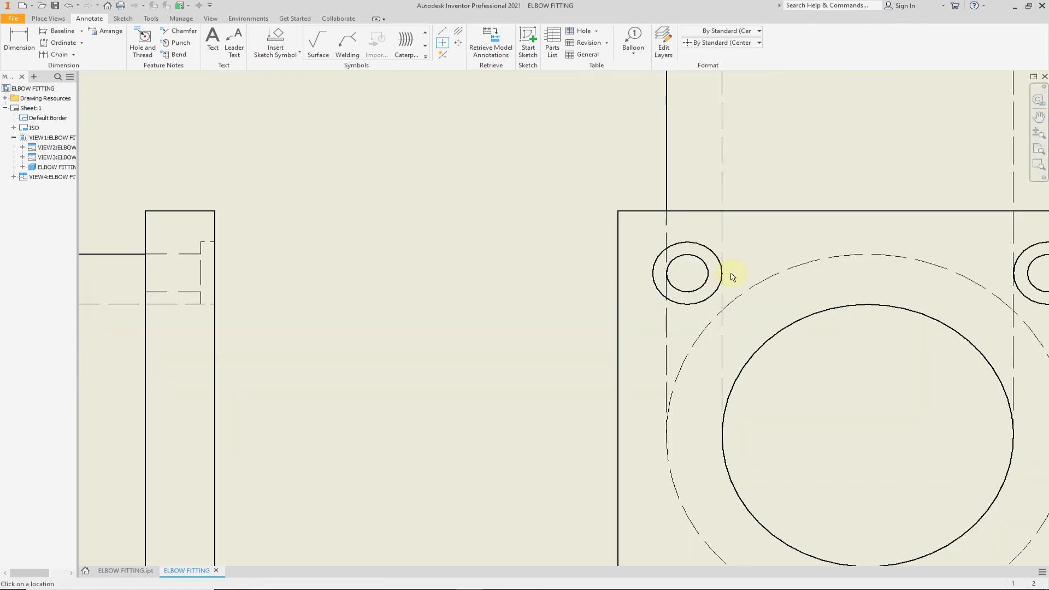
left_click(713, 304)
scroll(722, 328, "down", 5)
scroll(647, 339, "up", 4)
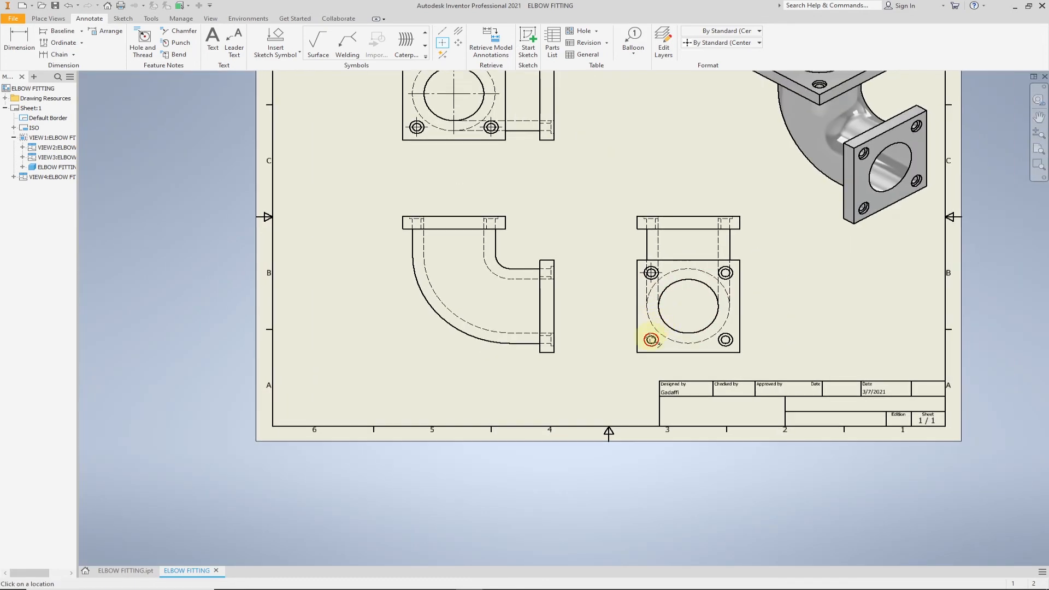
left_click(645, 350)
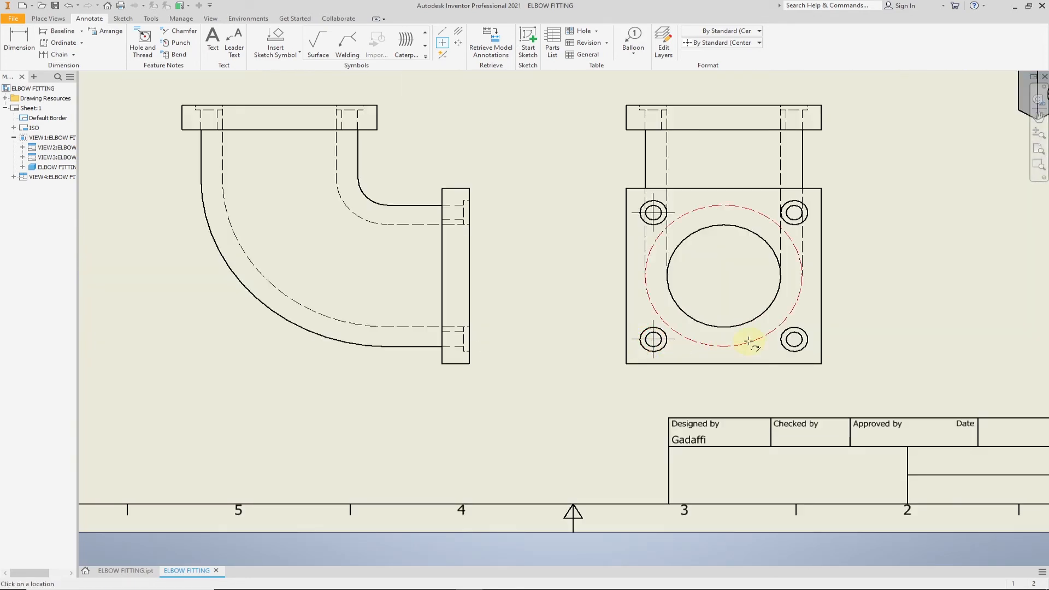
left_click(750, 343)
left_click(806, 334)
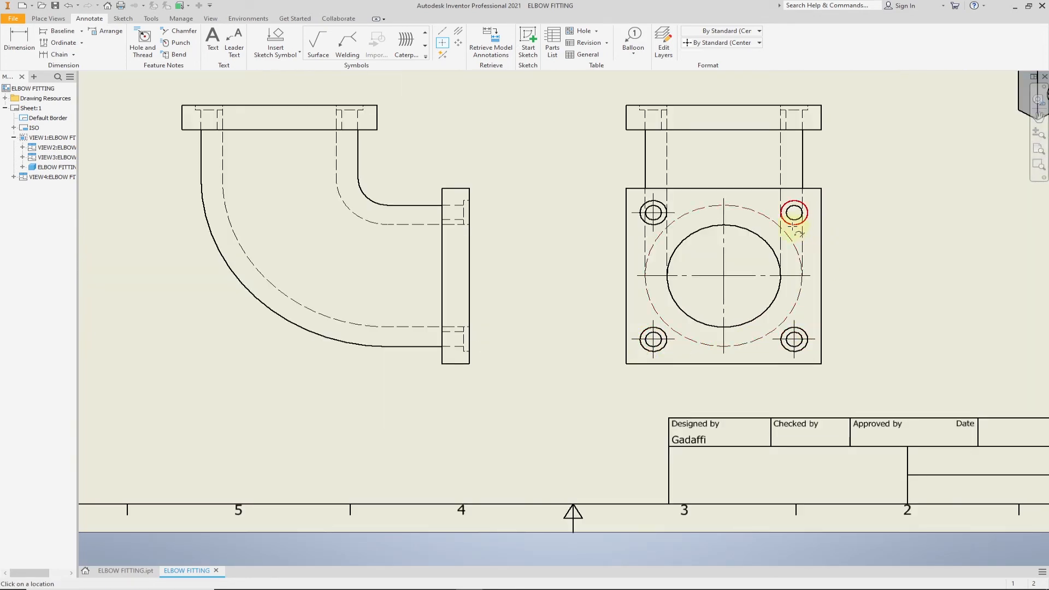
Step: Add a Centerline Bisector between the inner and outer hidden bore arcs of the bend in the front view
scroll(651, 309, "down", 3)
mouse_move(651, 309)
middle_mouse_down()
mouse_move(637, 297)
mouse_move(648, 344)
middle_mouse_up()
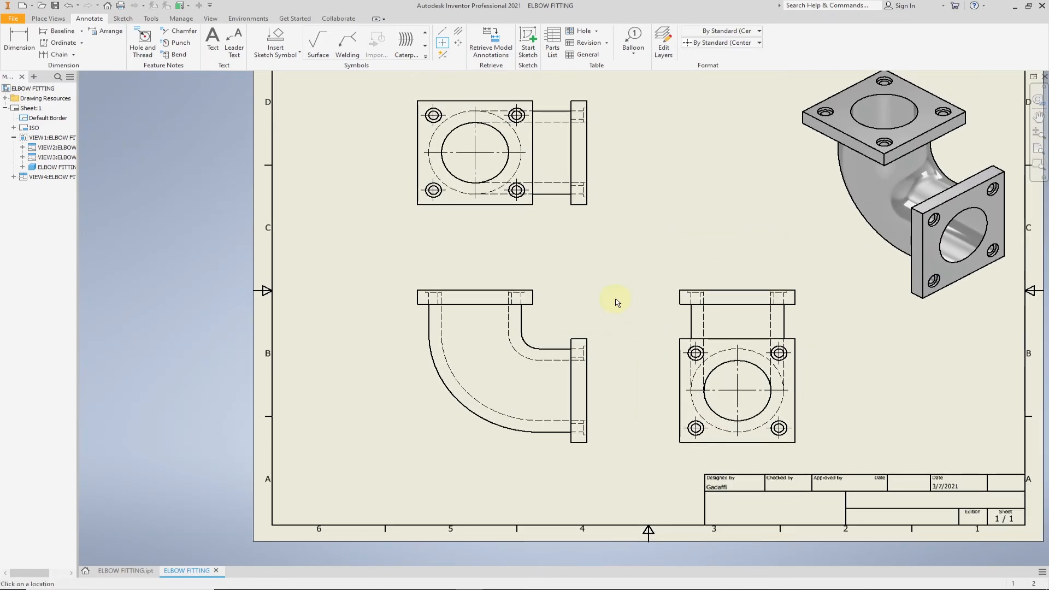
left_click(461, 34)
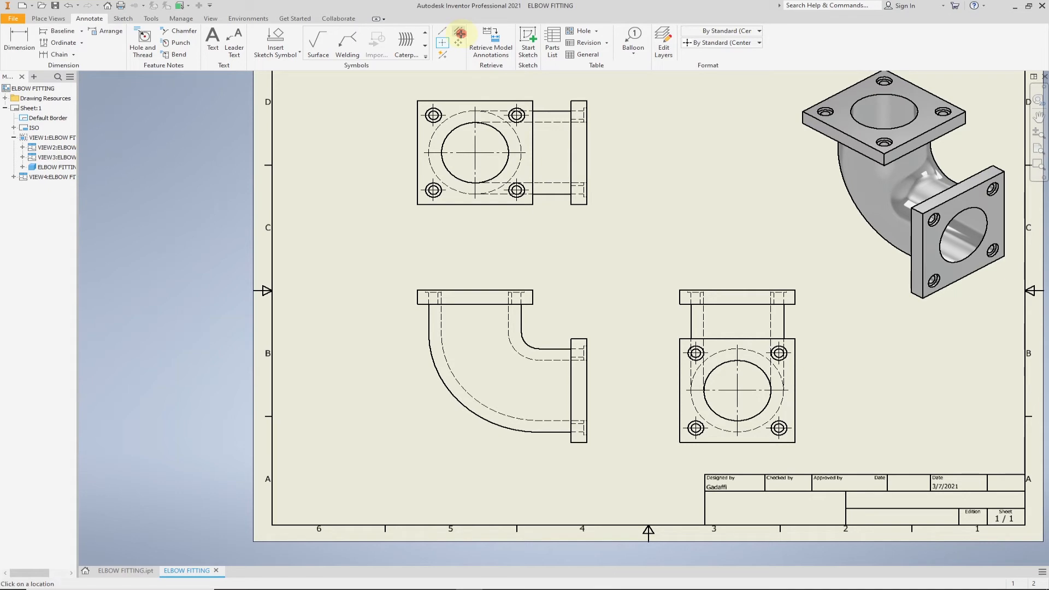
scroll(523, 357, "up", 3)
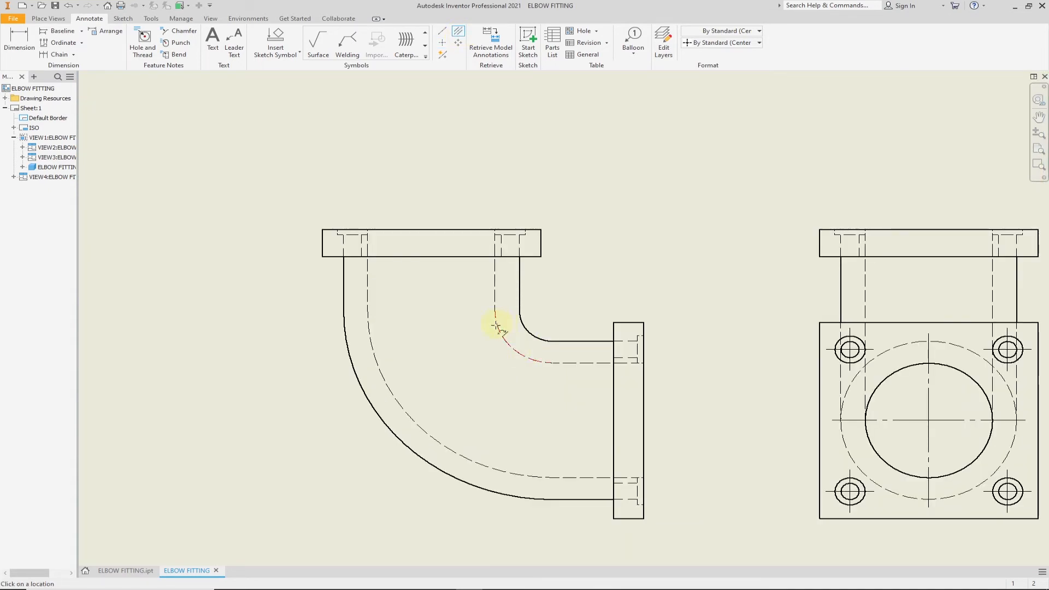
scroll(496, 326, "up", 6)
left_click(508, 342)
scroll(507, 342, "down", 8)
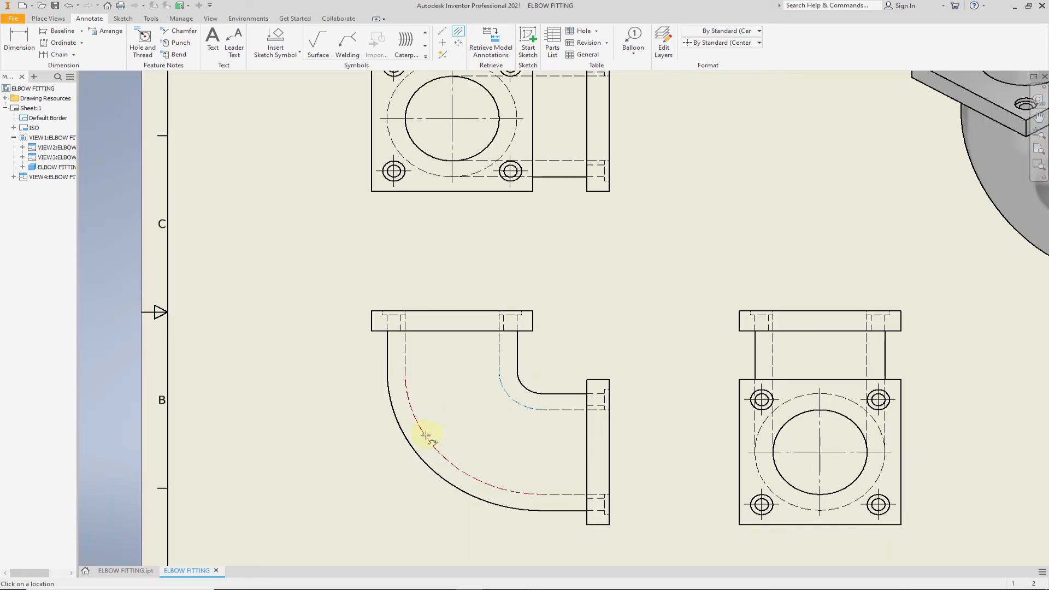
Step: Add Centerline Bisectors between the straight bore edges of the vertical and horizontal pipe ends in the front view
scroll(498, 333, "up", 6)
left_click(503, 306)
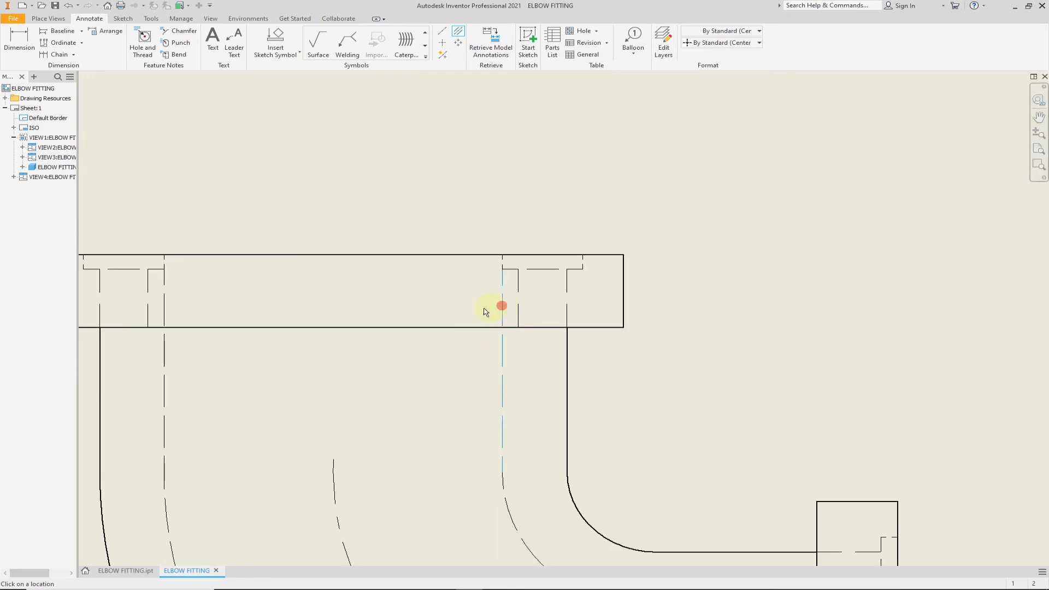
left_click(163, 309)
scroll(394, 452, "down", 5)
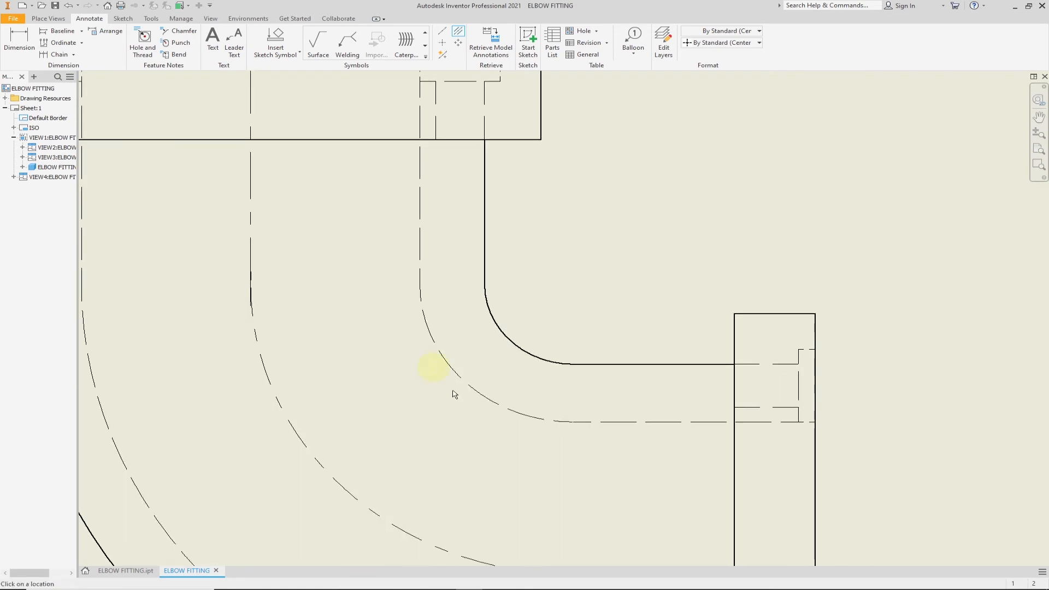
left_click(608, 265)
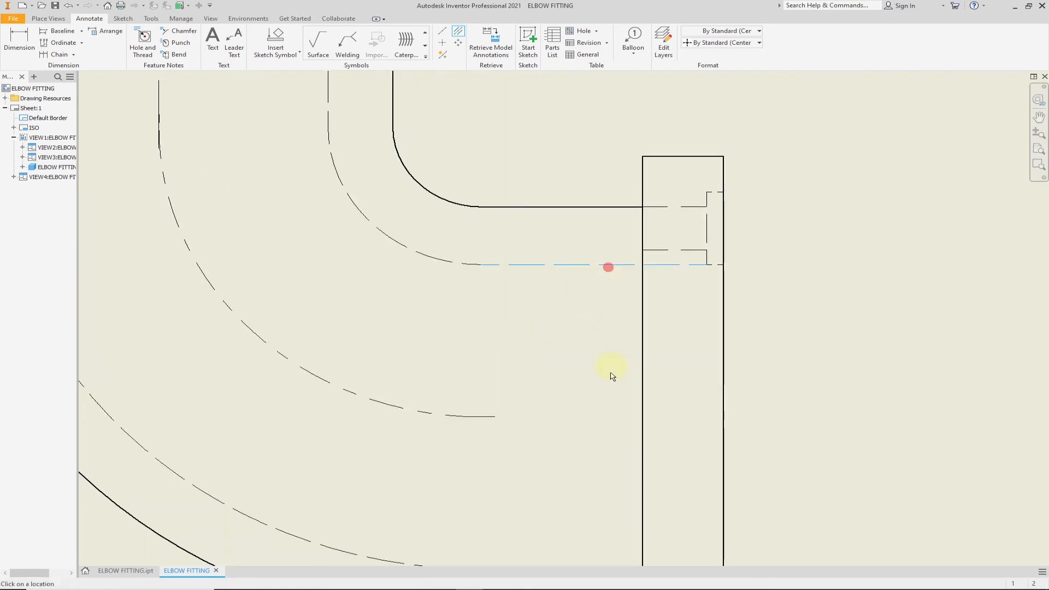
scroll(601, 421, "down", 5)
left_click(600, 470)
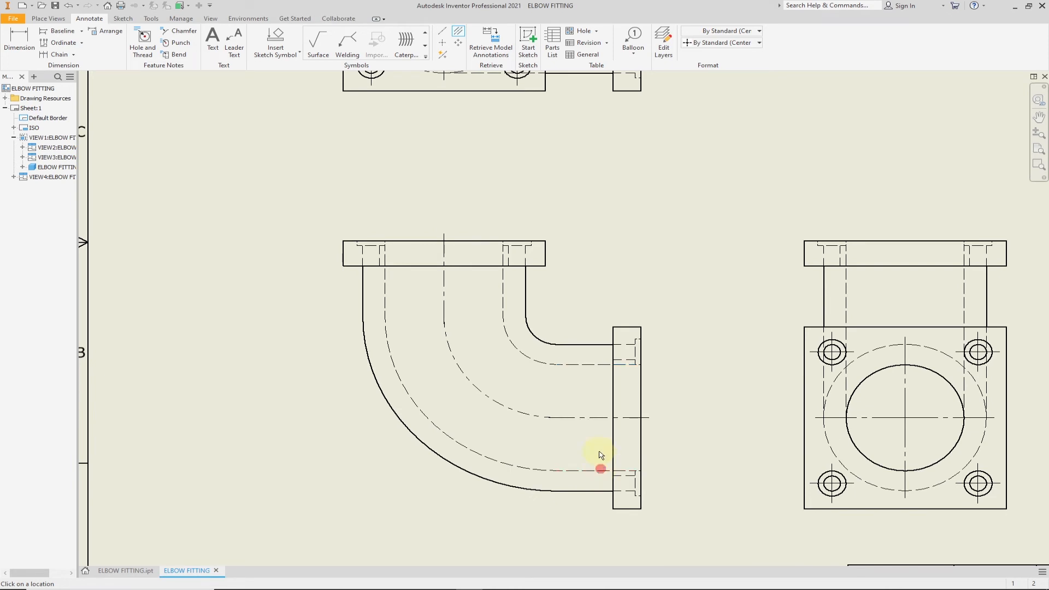
Step: Add a center mark to the small outer-surface arc on the inside of the bend in the front view
middle_click_drag(594, 321, 597, 357)
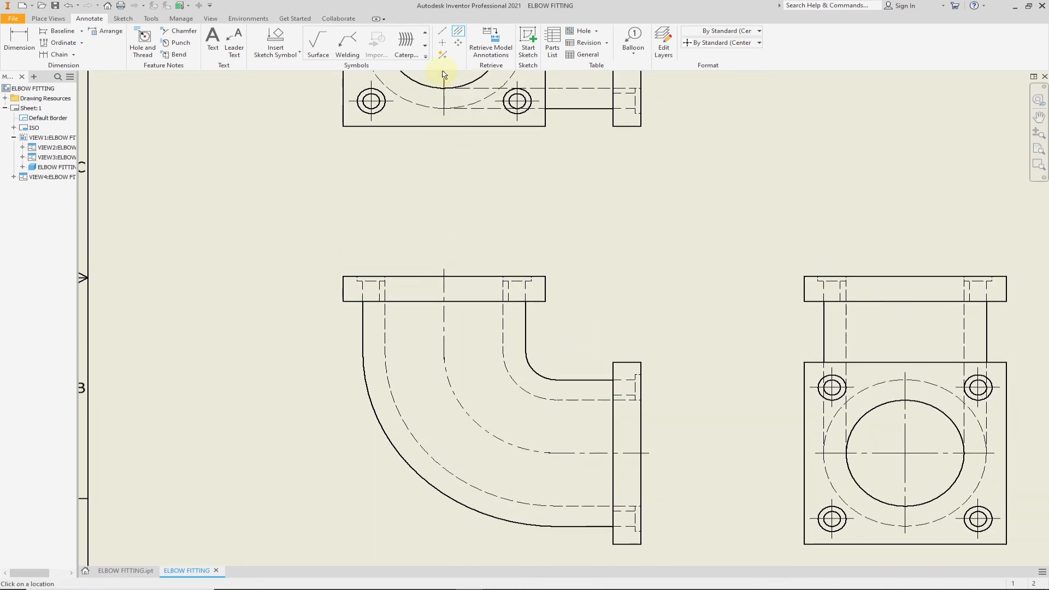
left_click(442, 43)
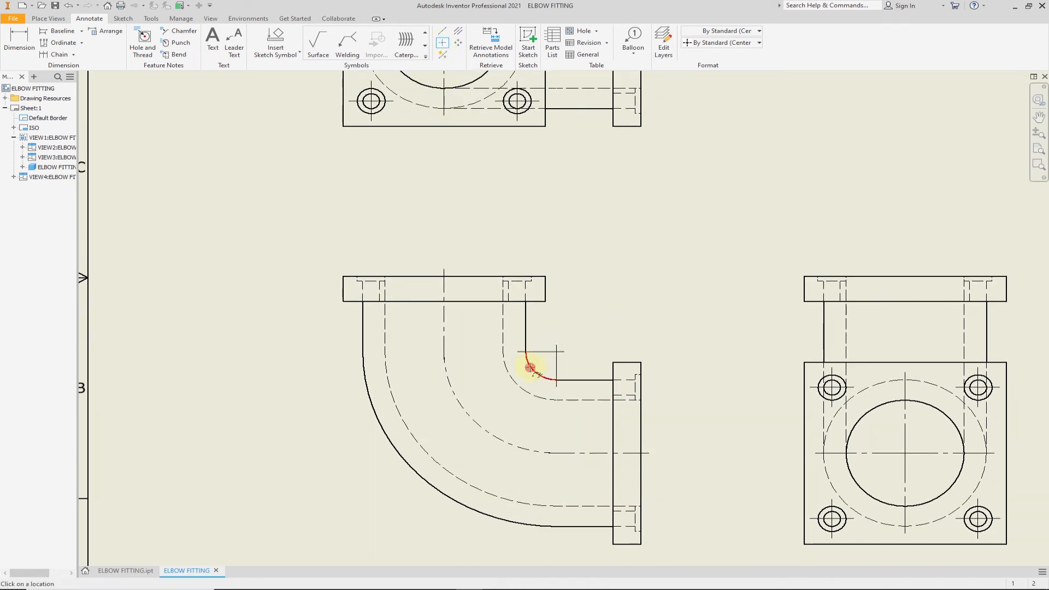
Step: Dimension the square flange's overall height and width in the top view
middle_click_drag(576, 264, 544, 283)
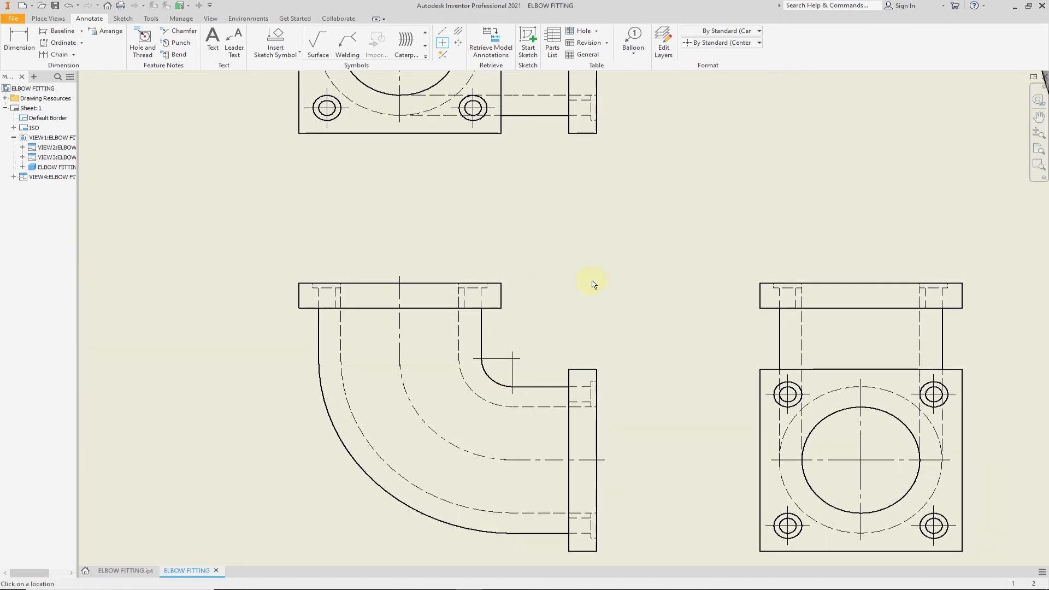
scroll(594, 285, "down", 3)
middle_click_drag(616, 274, 546, 288)
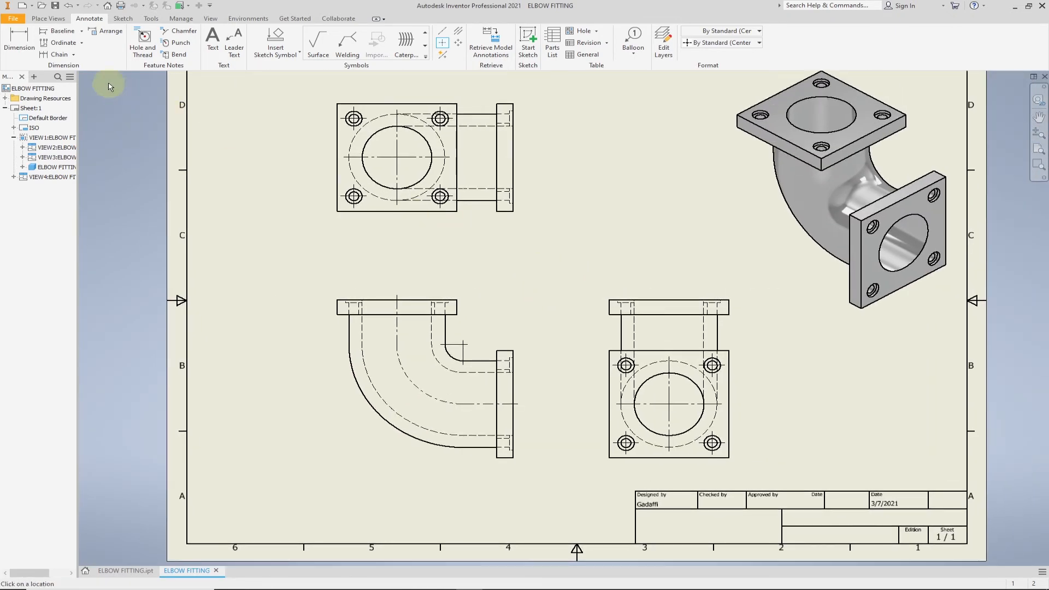
left_click(19, 41)
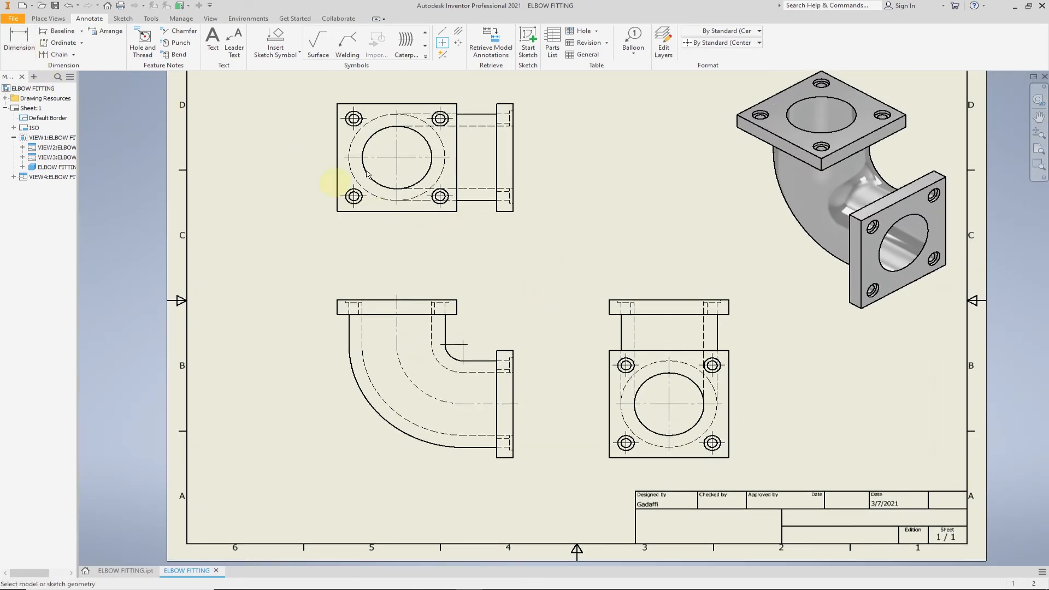
left_click(376, 106)
left_click(416, 213)
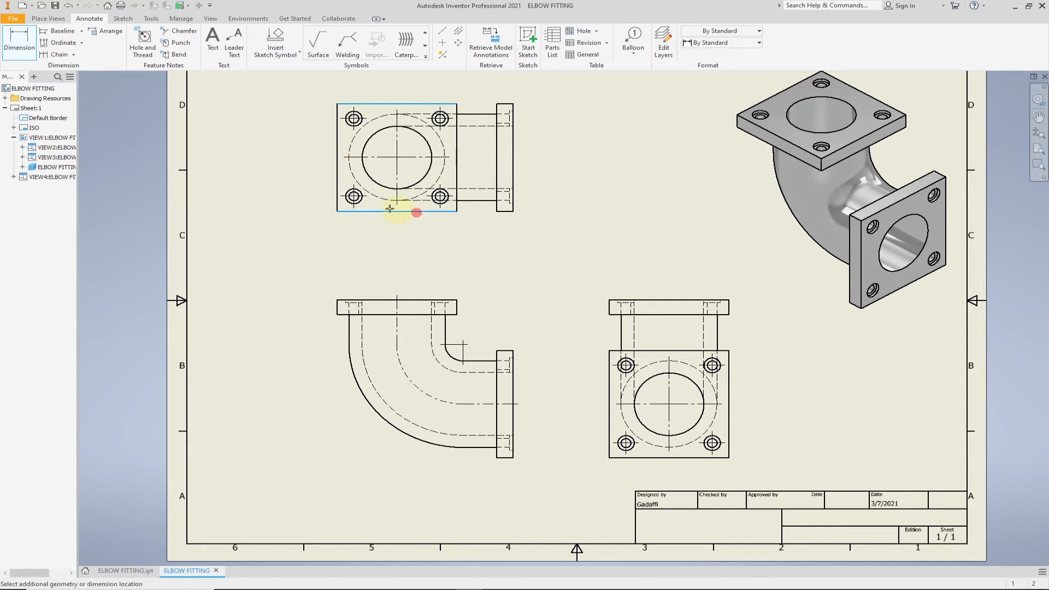
left_click(306, 169)
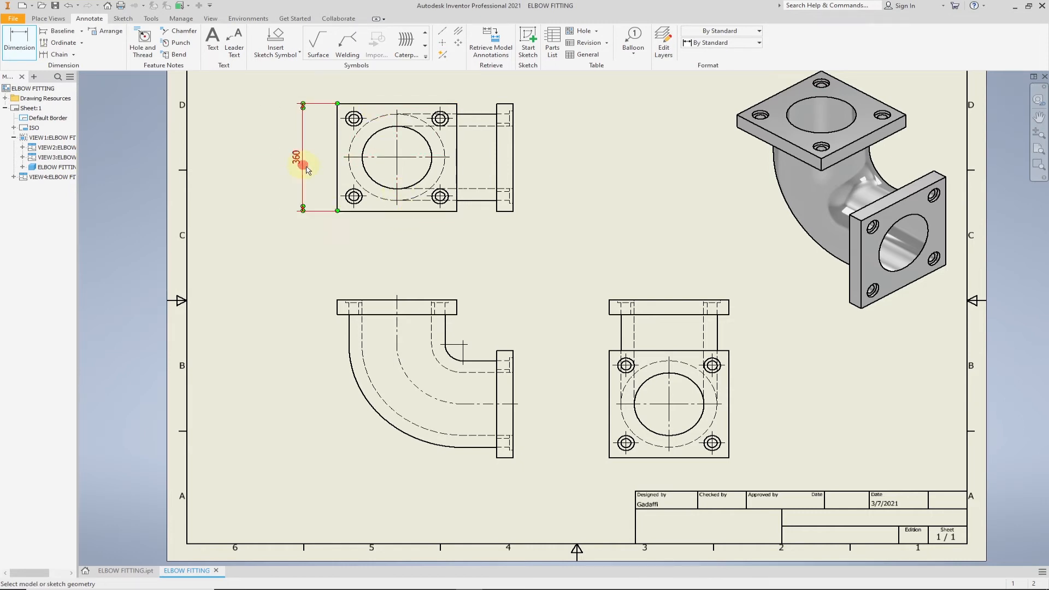
left_click(337, 172)
left_click(457, 183)
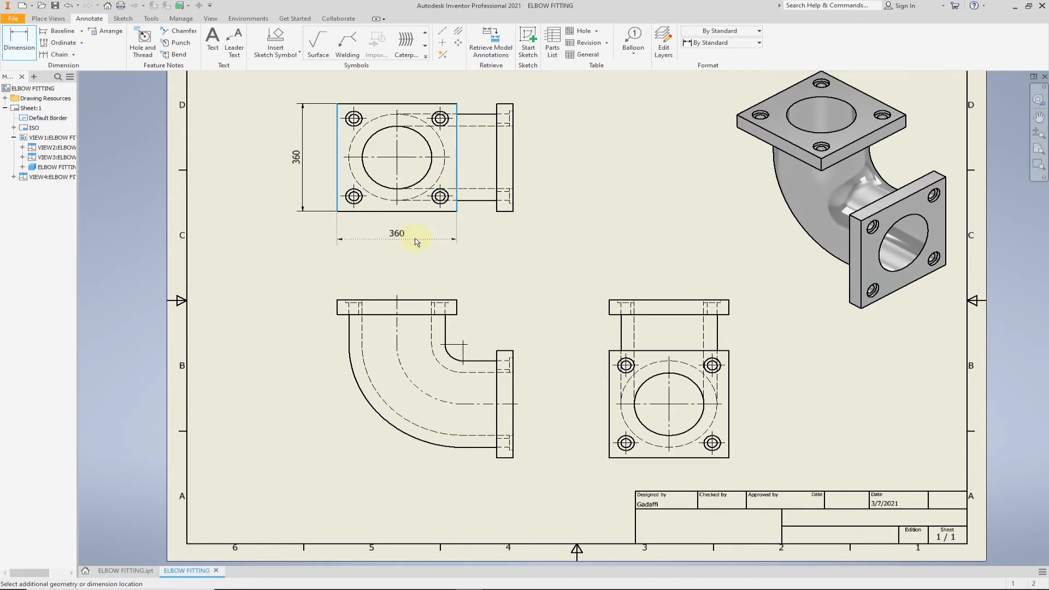
left_click(411, 240)
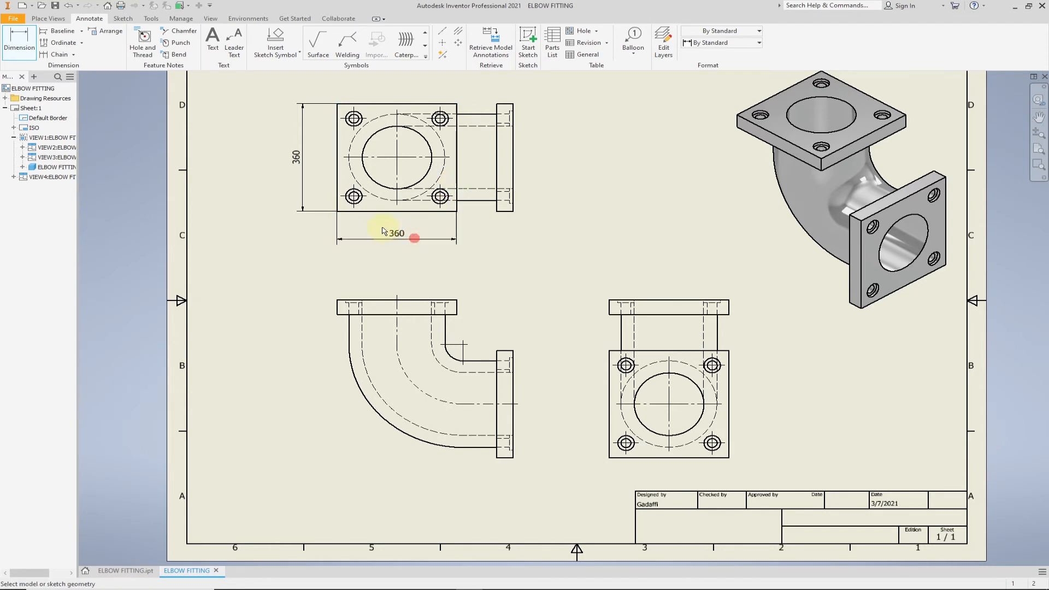
Step: Dimension the vertical and horizontal center-to-center spacing of the flange bolt holes in the top view, inside the overall flange dimensions
left_click(355, 196)
left_click(355, 120)
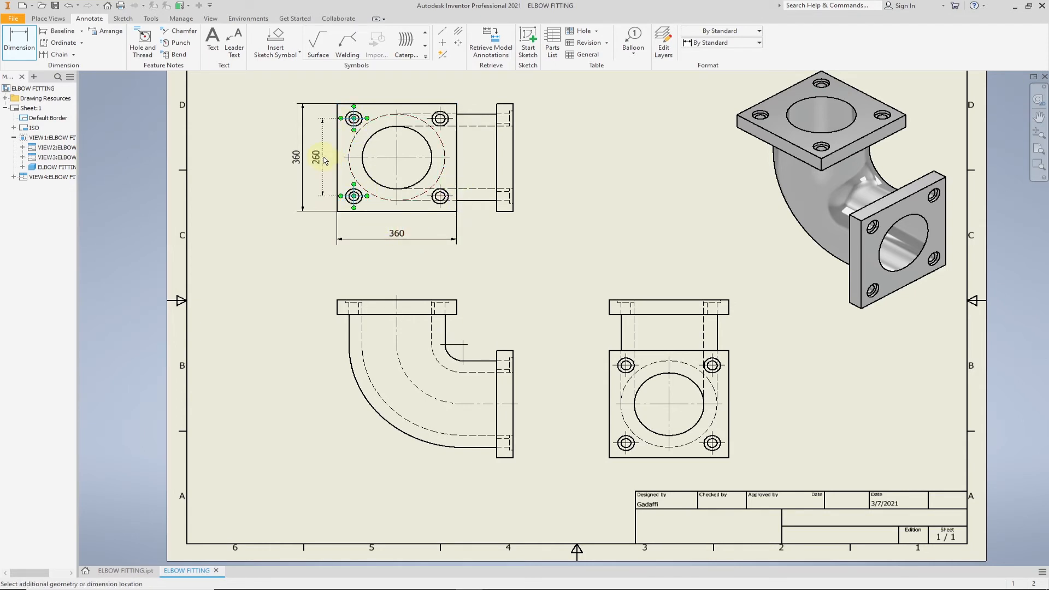
left_click(319, 159)
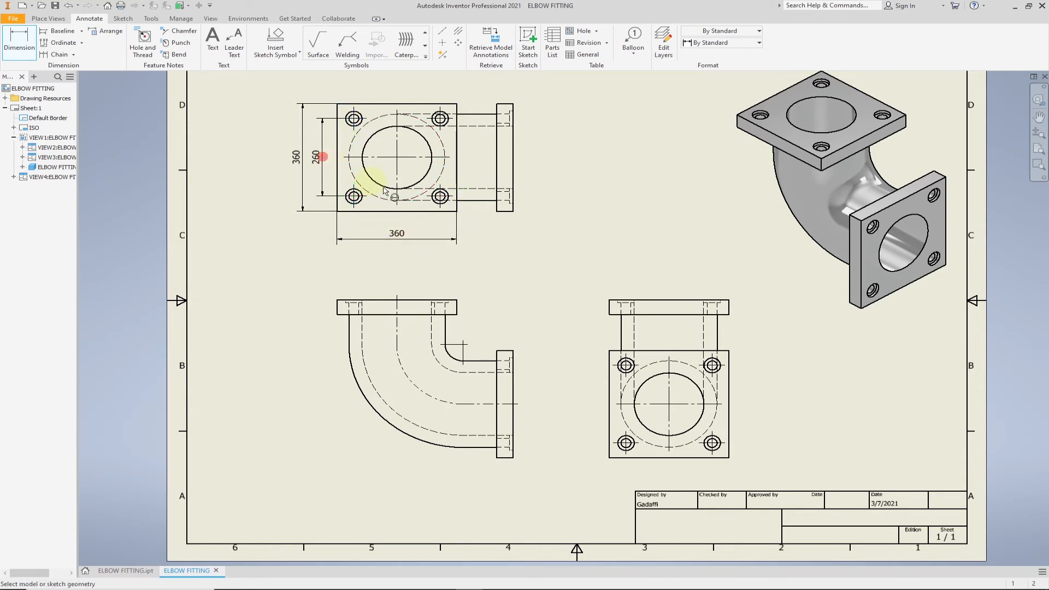
left_click(354, 197)
left_click(441, 197)
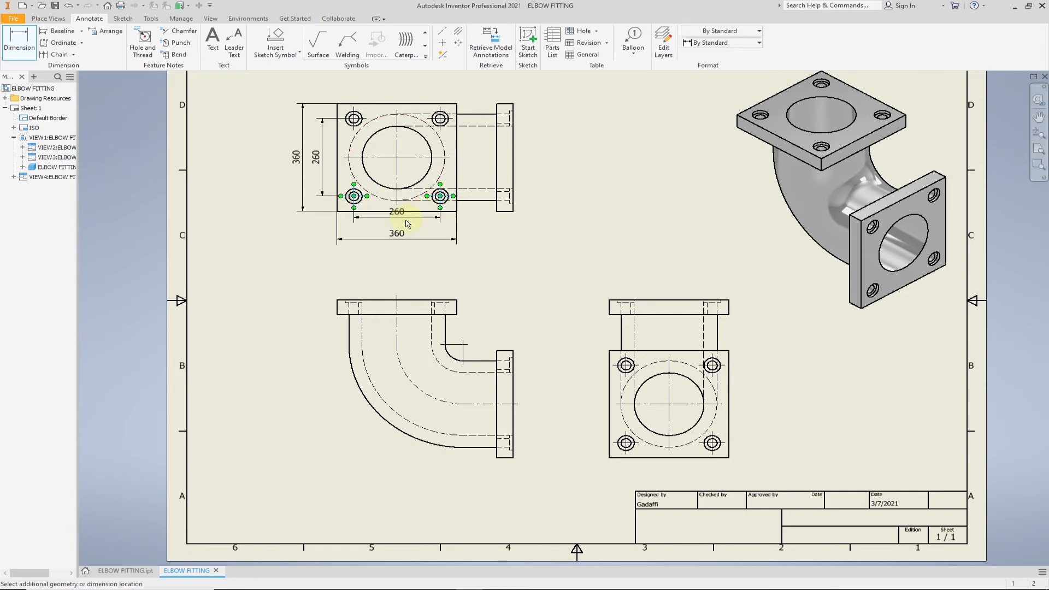
left_click(394, 222)
Step: Dimension the thickness of the upper horizontal flange in the front view, placing it outside the flange's left end
middle_click_drag(501, 307, 476, 274)
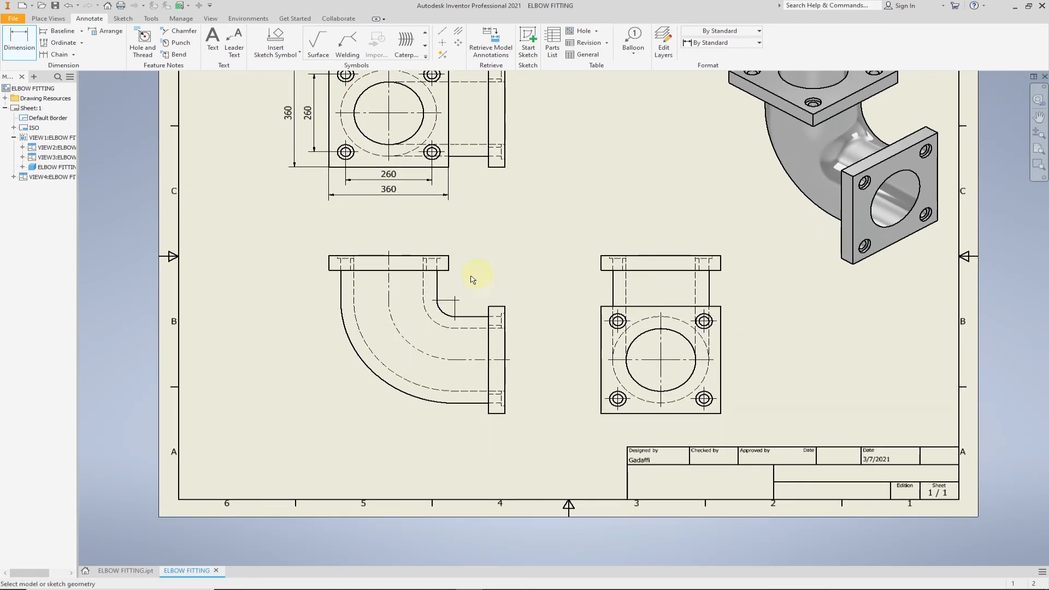
scroll(328, 262, "up", 5)
left_click(341, 270)
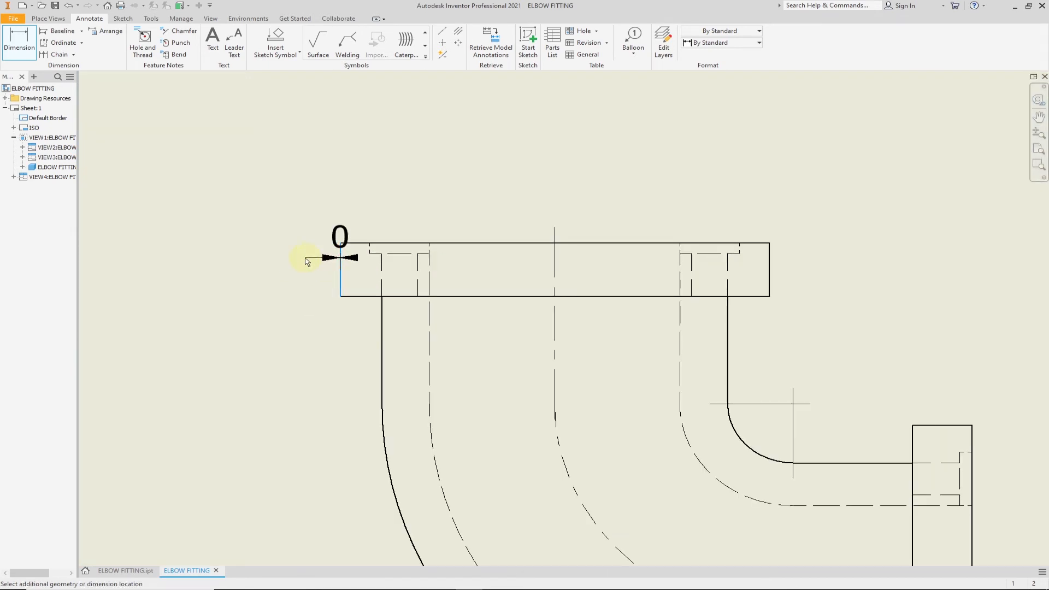
key("Escape")
right_click(279, 261)
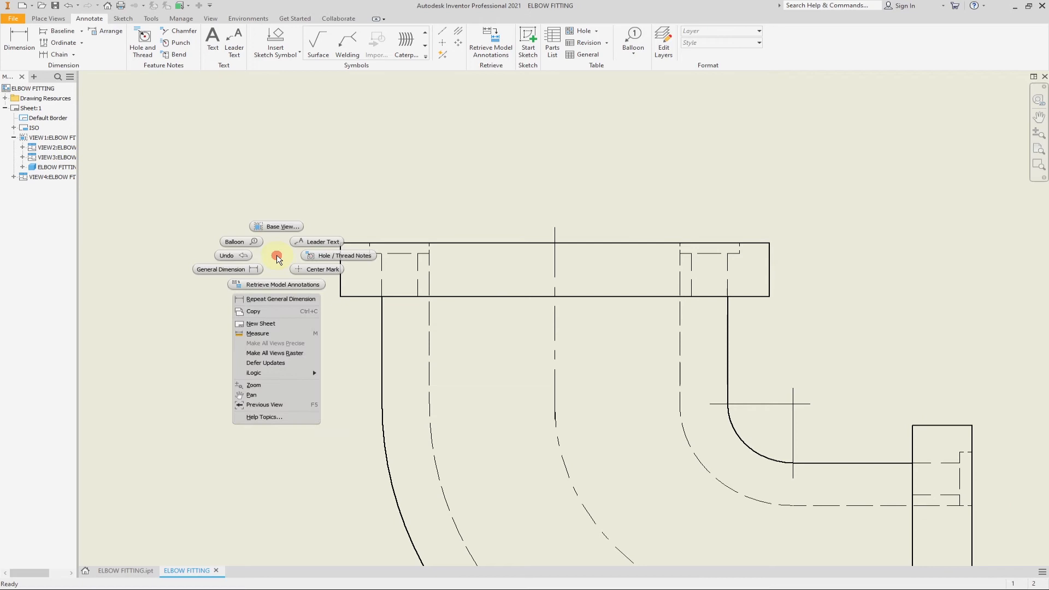
left_click(241, 270)
left_click(342, 263)
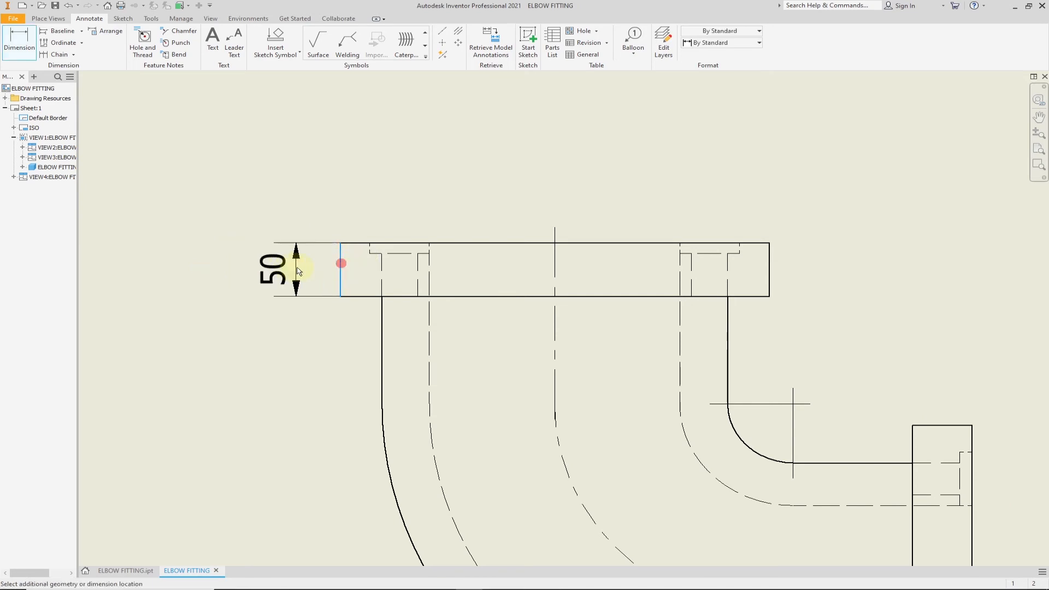
left_click(239, 267)
Step: Add a radius dimension to the bend's centerline arc in the front view, with its text outside the inner bend
scroll(298, 318, "down", 5)
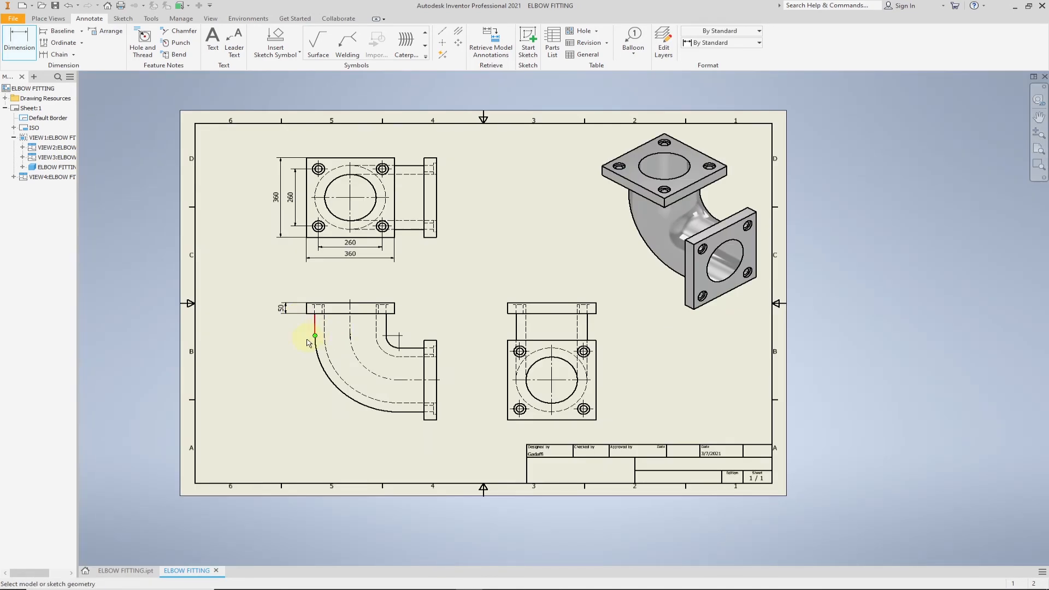
scroll(410, 293, "up", 3)
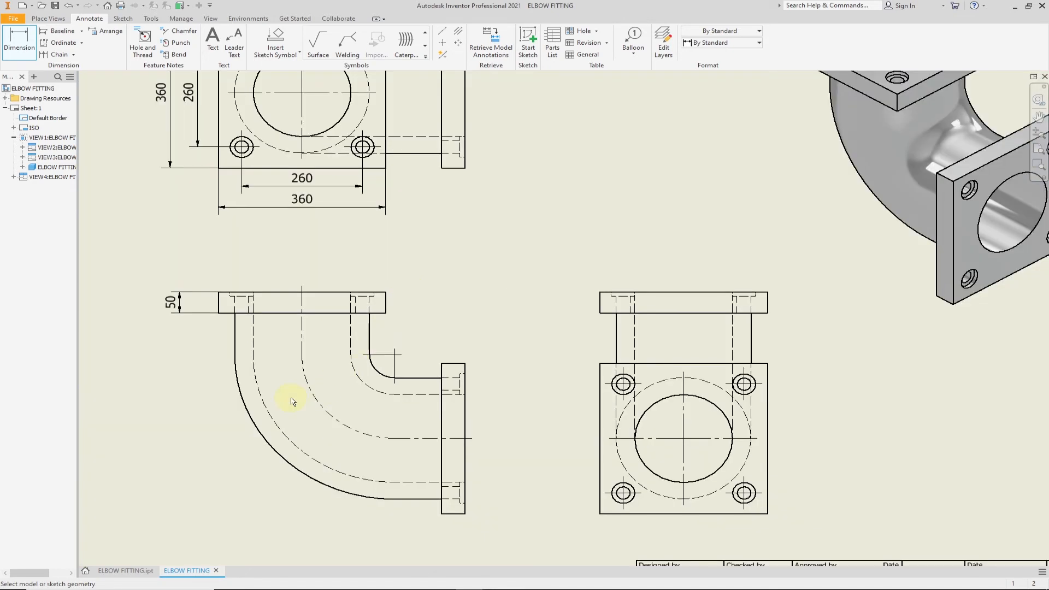
left_click(323, 408)
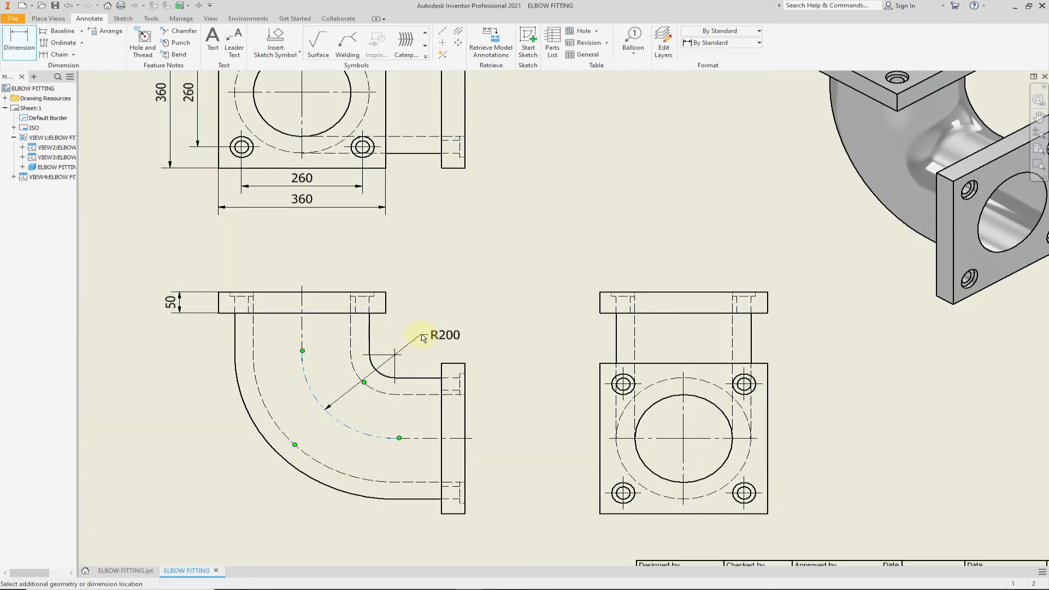
left_click(425, 336)
Step: Dimension the vertical distance from the bend's center mark to the upper flange's top face in the front view, outside the thickness dimension
middle_click_drag(371, 414, 391, 342)
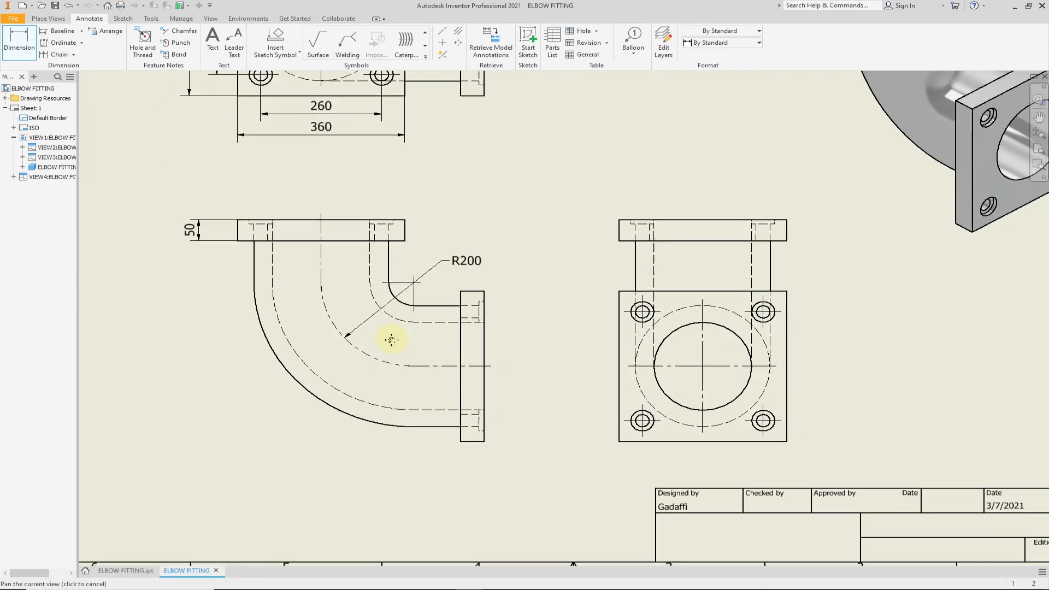
left_click(415, 283)
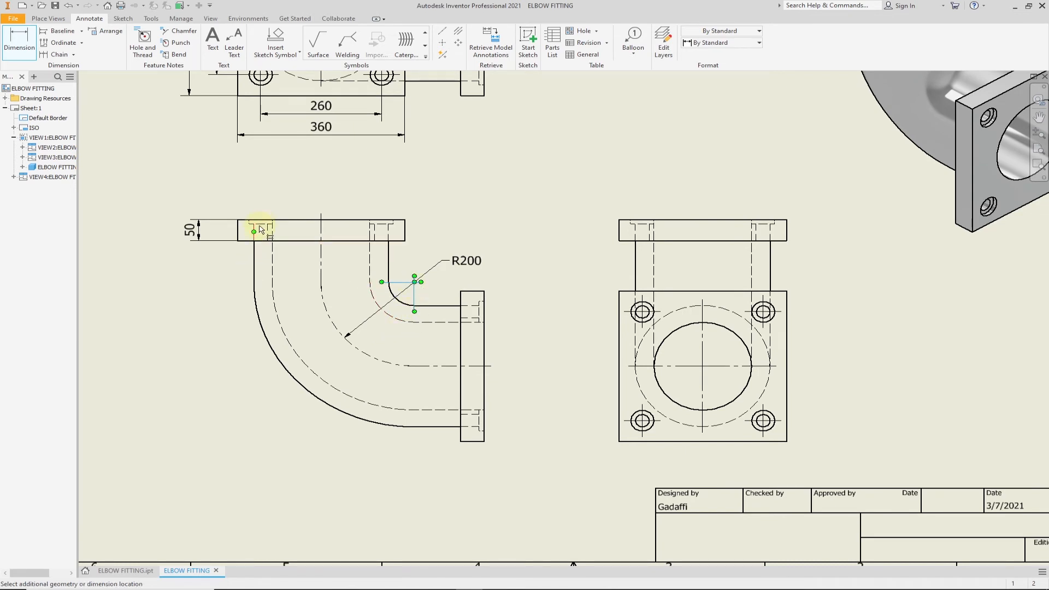
left_click(288, 221)
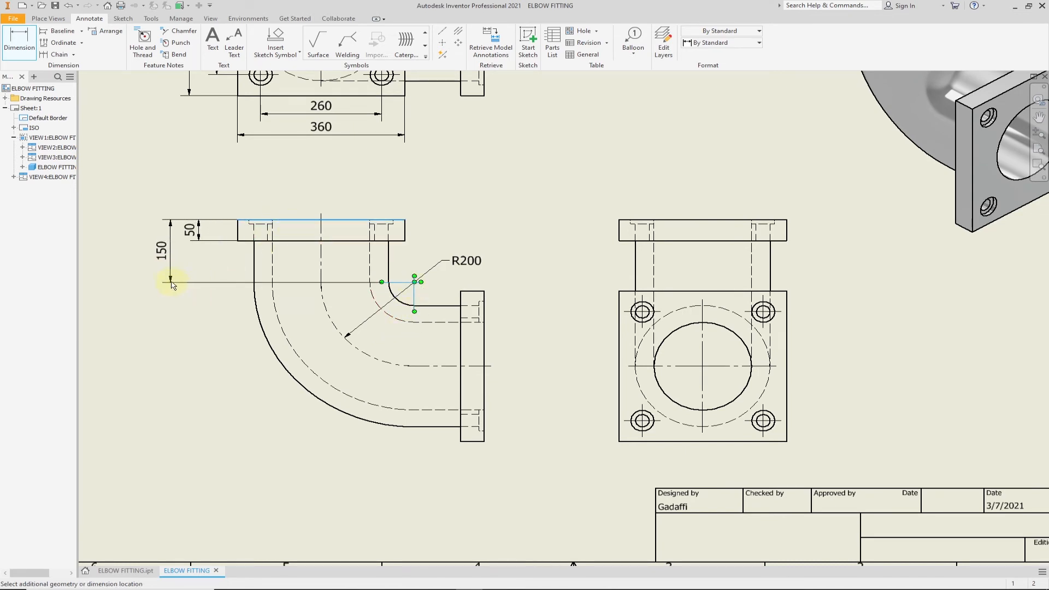
left_click(170, 282)
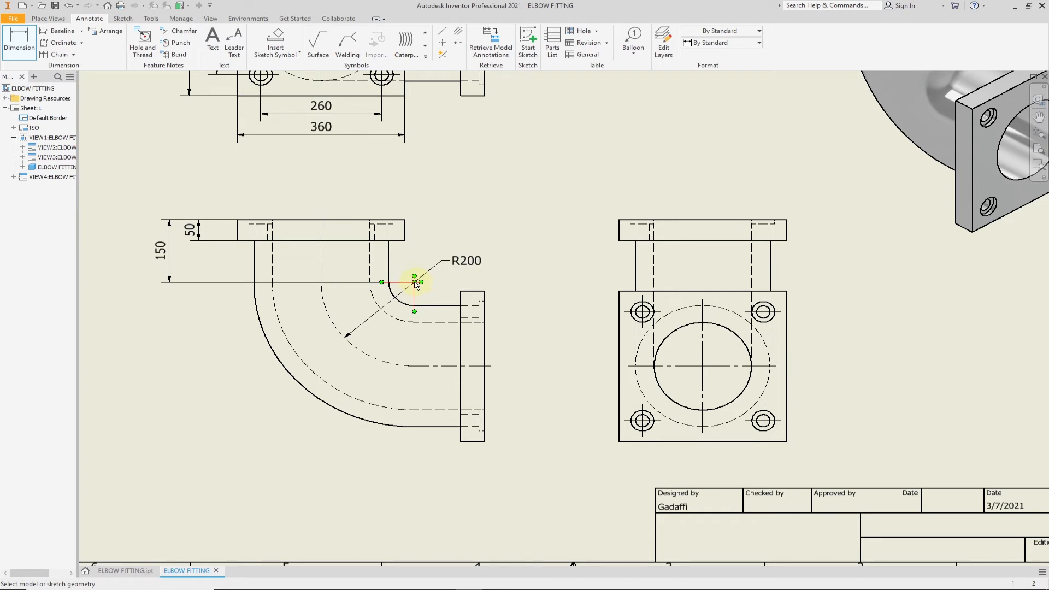
left_click(415, 282)
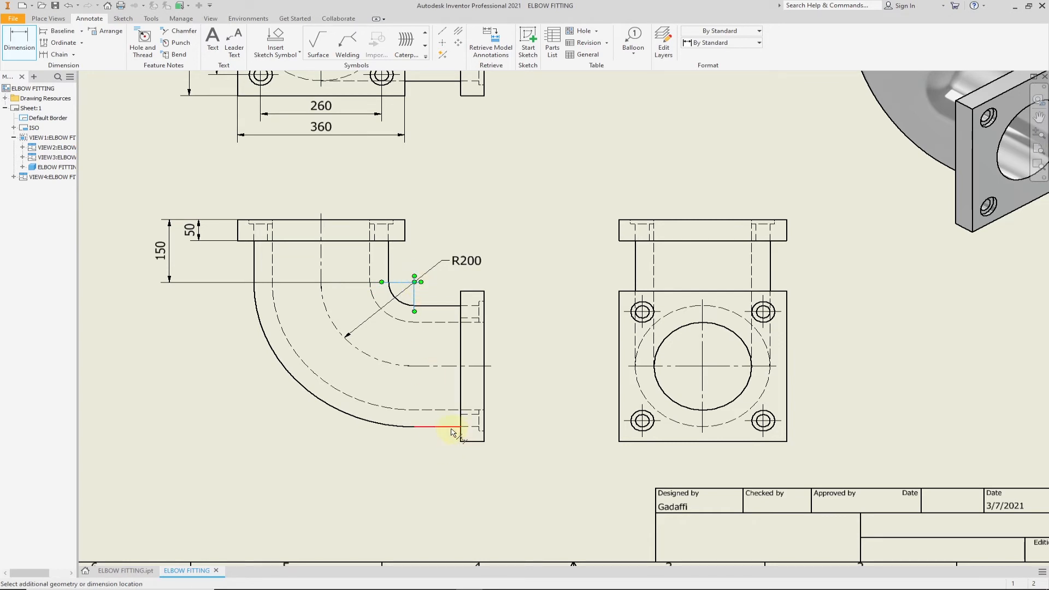
left_click(472, 442)
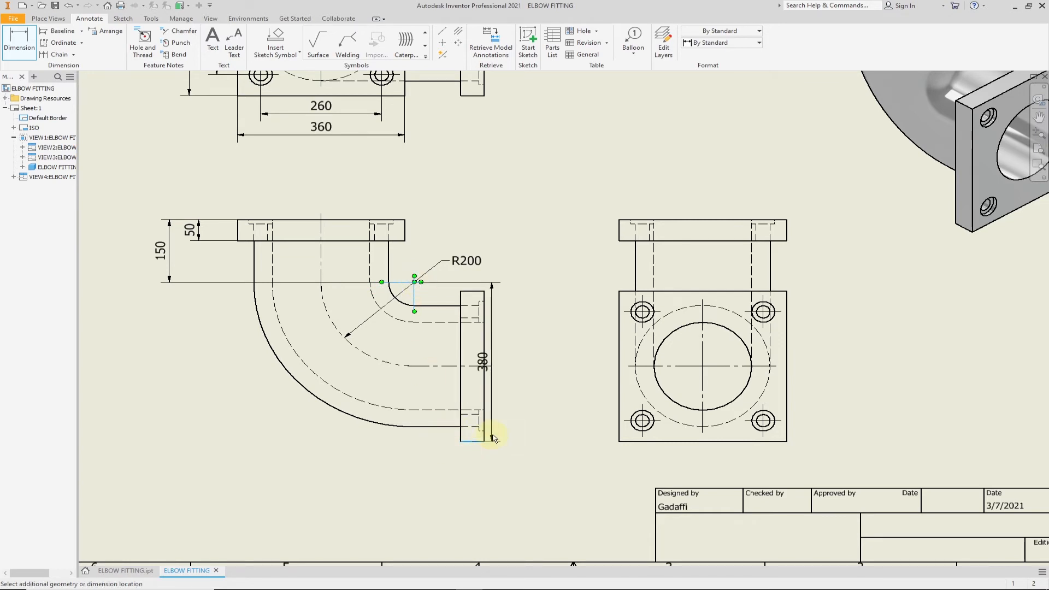
key("Escape")
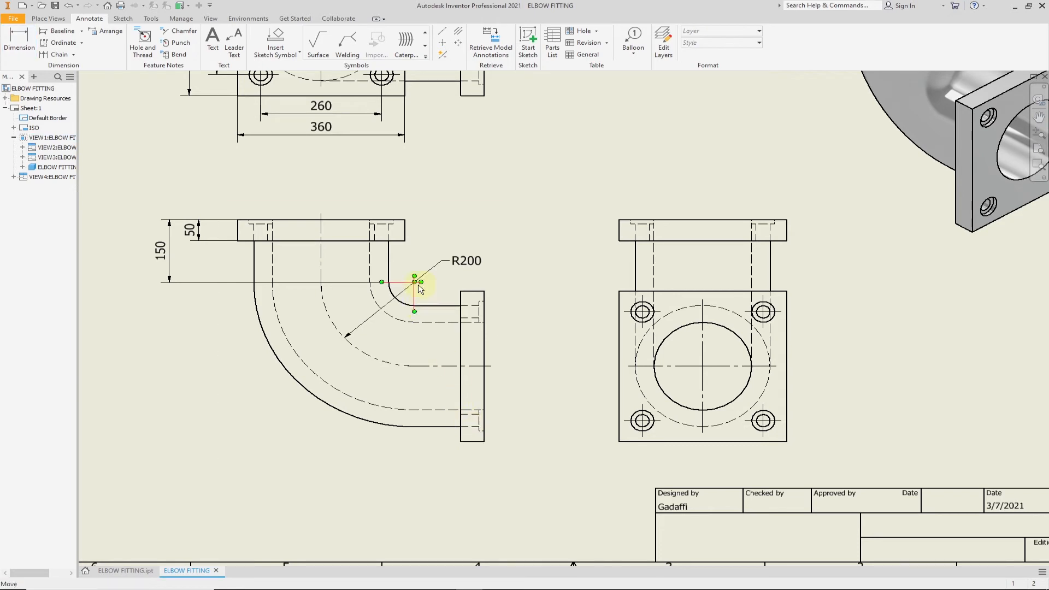
right_click(457, 228)
key("Escape")
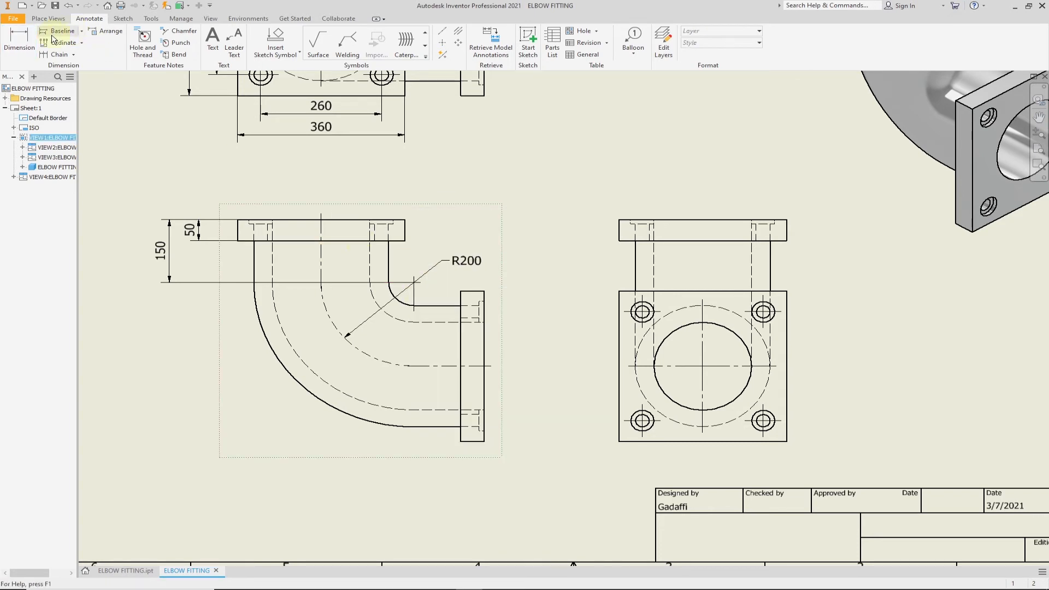
left_click(23, 42)
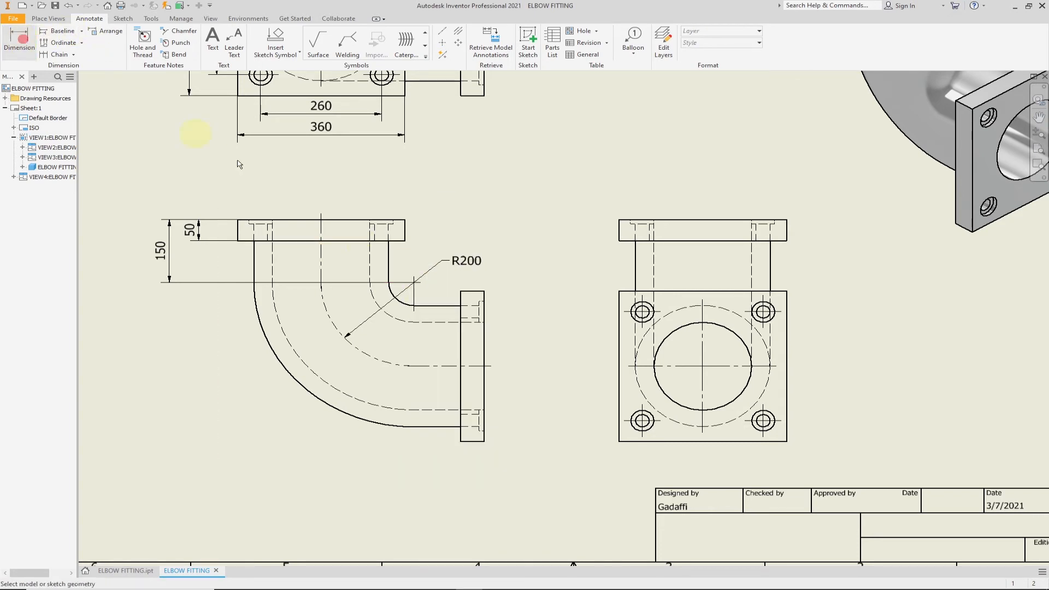
left_click(415, 282)
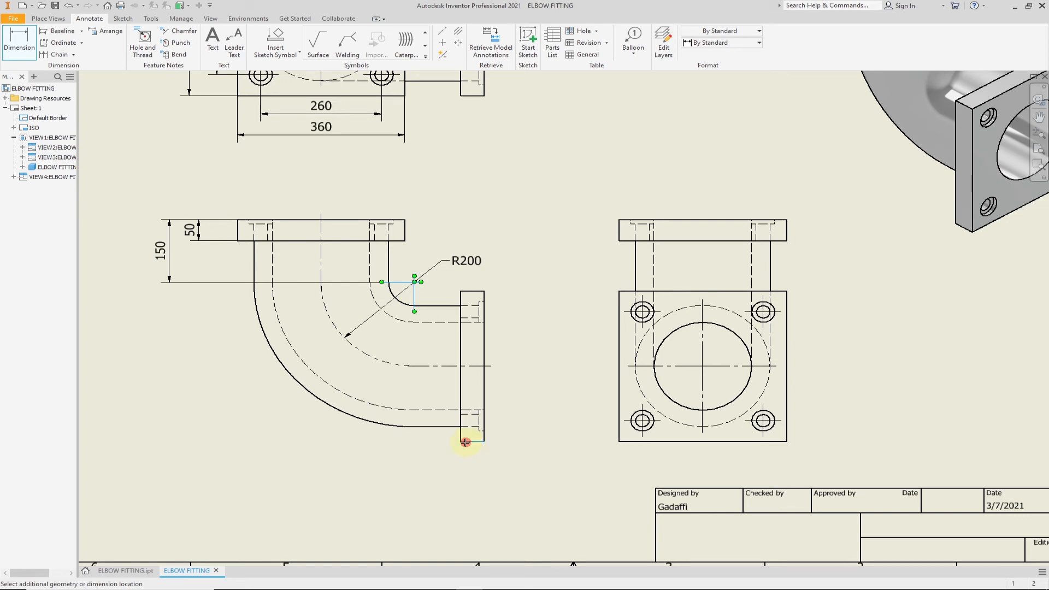
key("Escape")
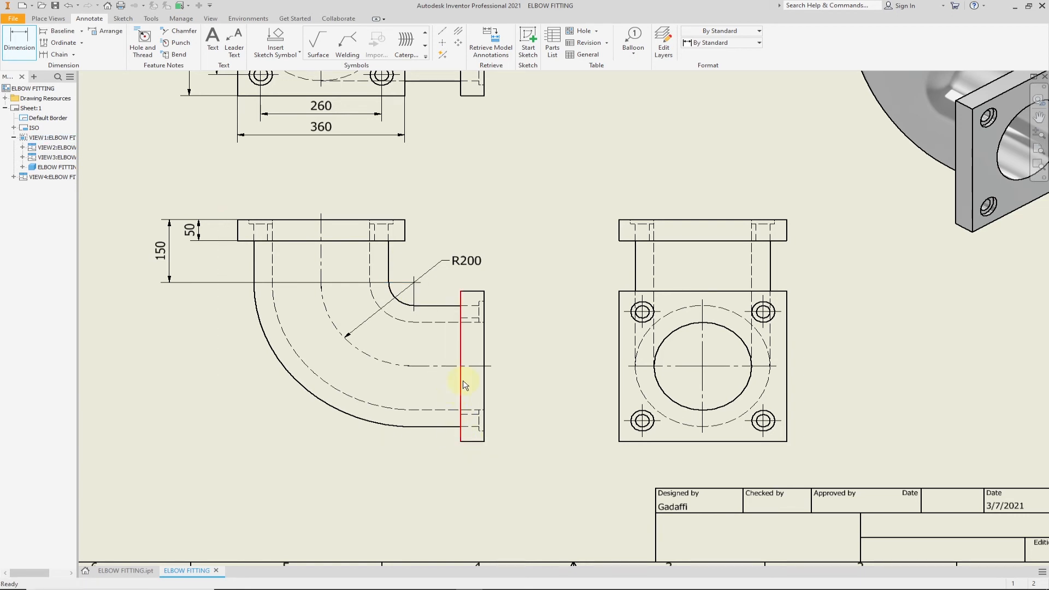
Step: Dimension the horizontal distance from the bend's center mark to the vertical flange's outer face, placing it below the front view
right_click(516, 230)
left_click(472, 244)
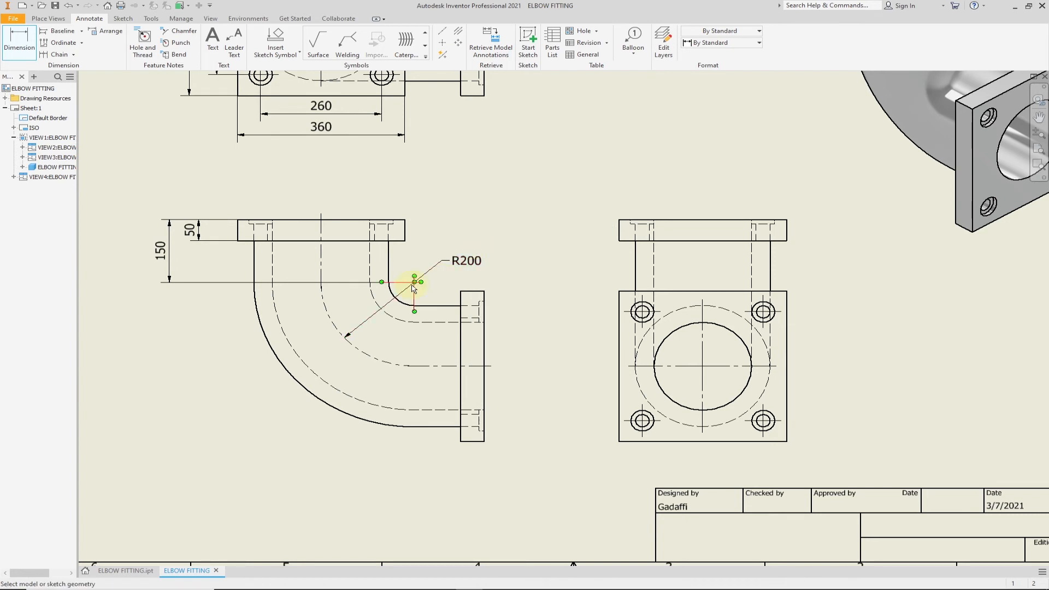
left_click(416, 282)
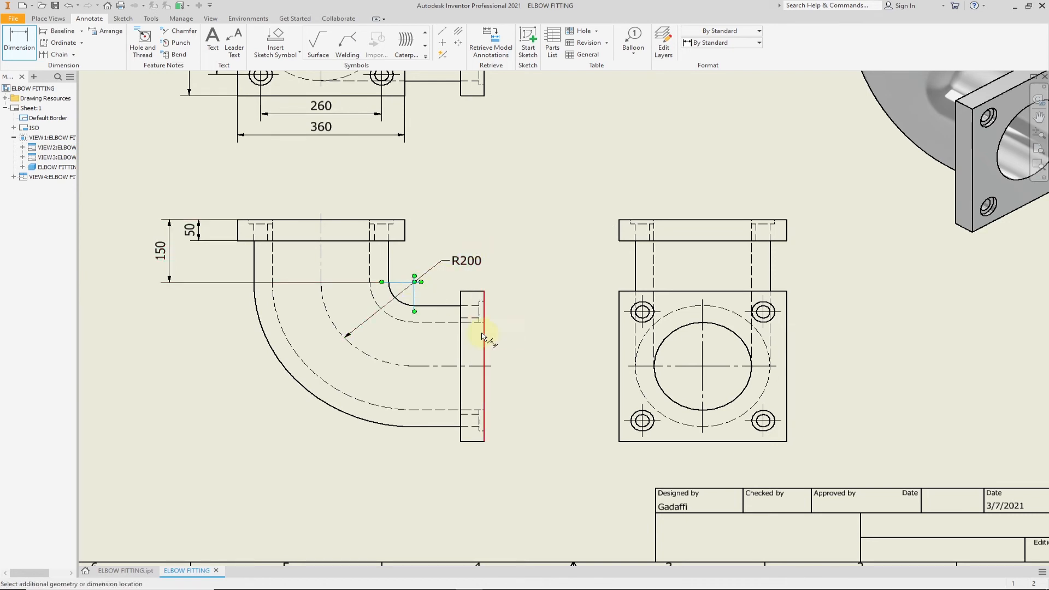
left_click(482, 336)
left_click(448, 478)
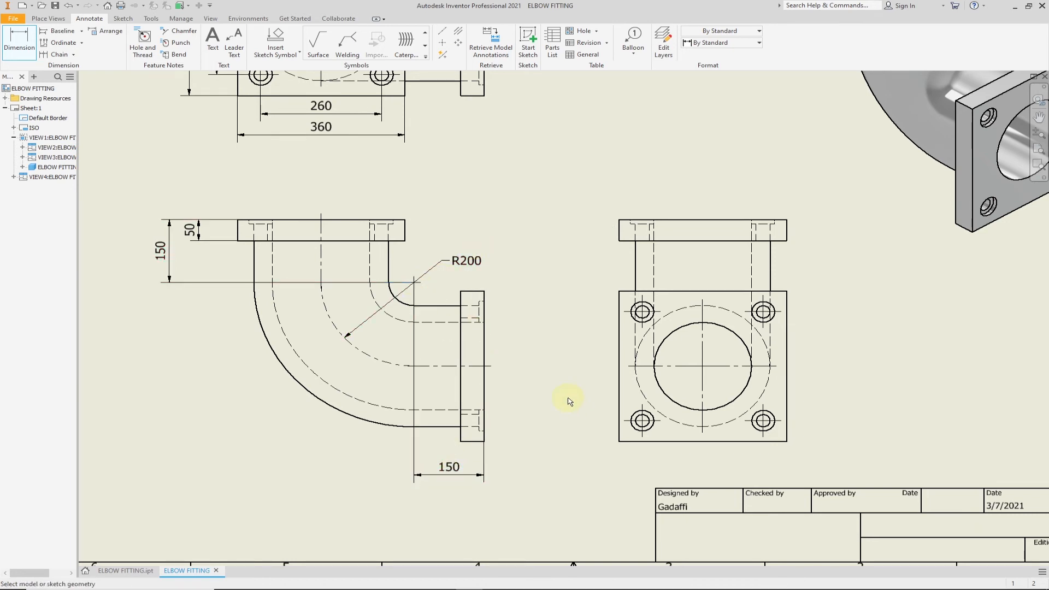
Step: Dimension the square flange's overall height and width in the right side view
middle_click_drag(568, 401, 471, 358)
left_click(584, 248)
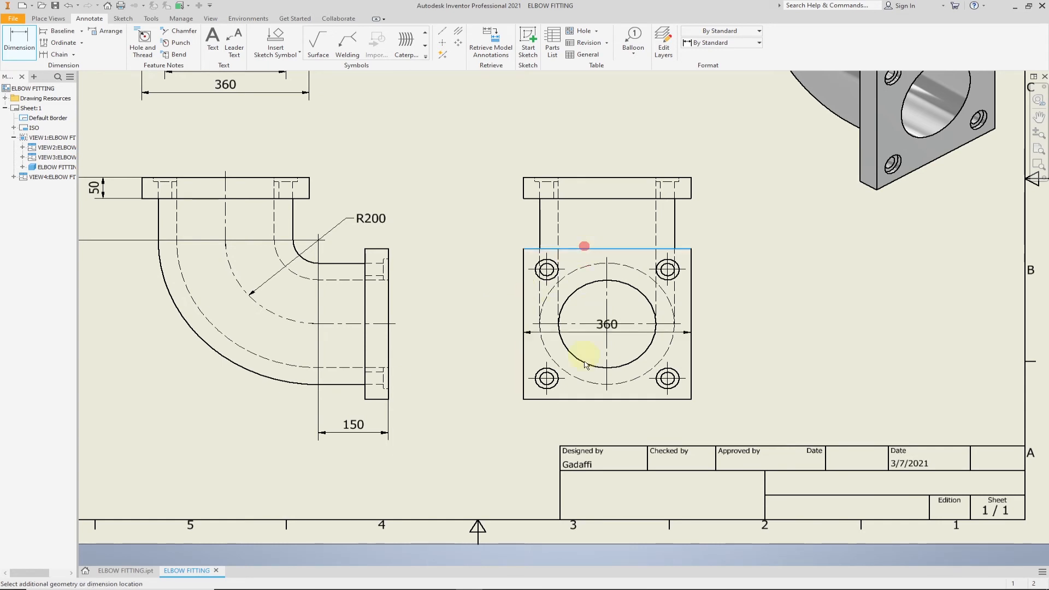
left_click(584, 399)
left_click(484, 358)
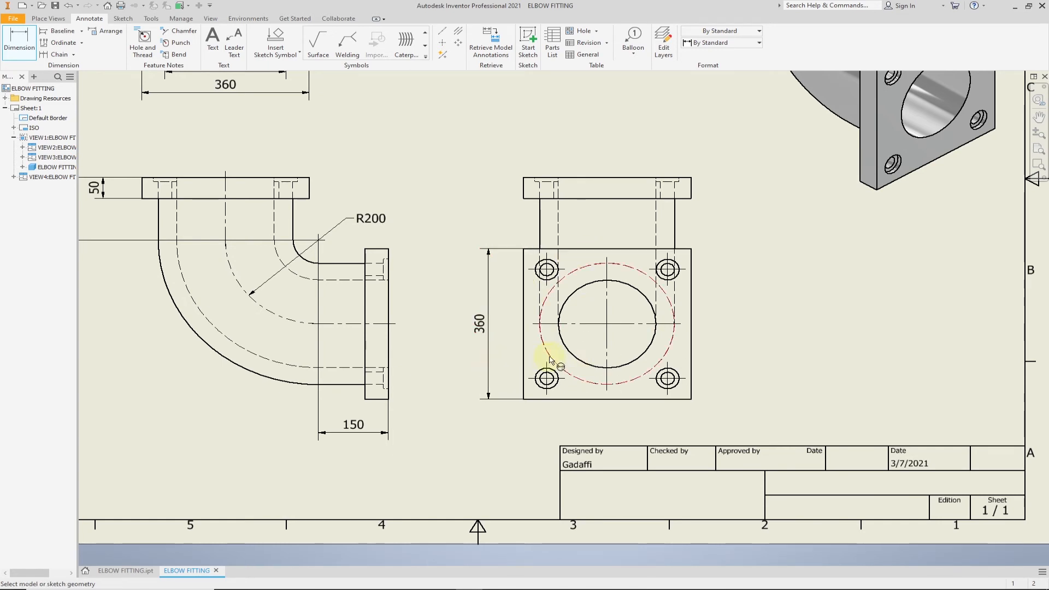
left_click(526, 365)
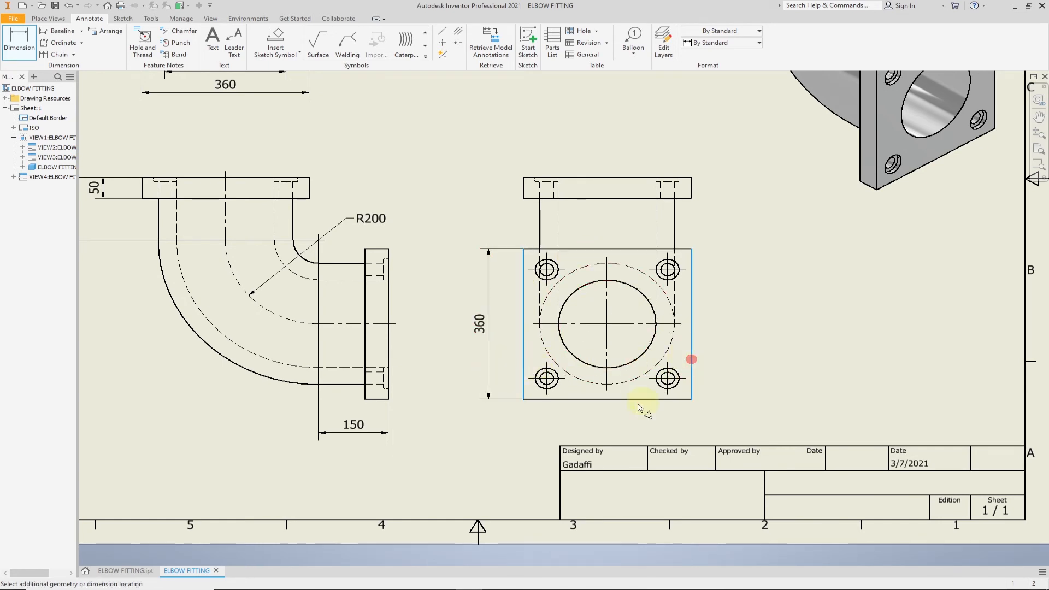
left_click(612, 420)
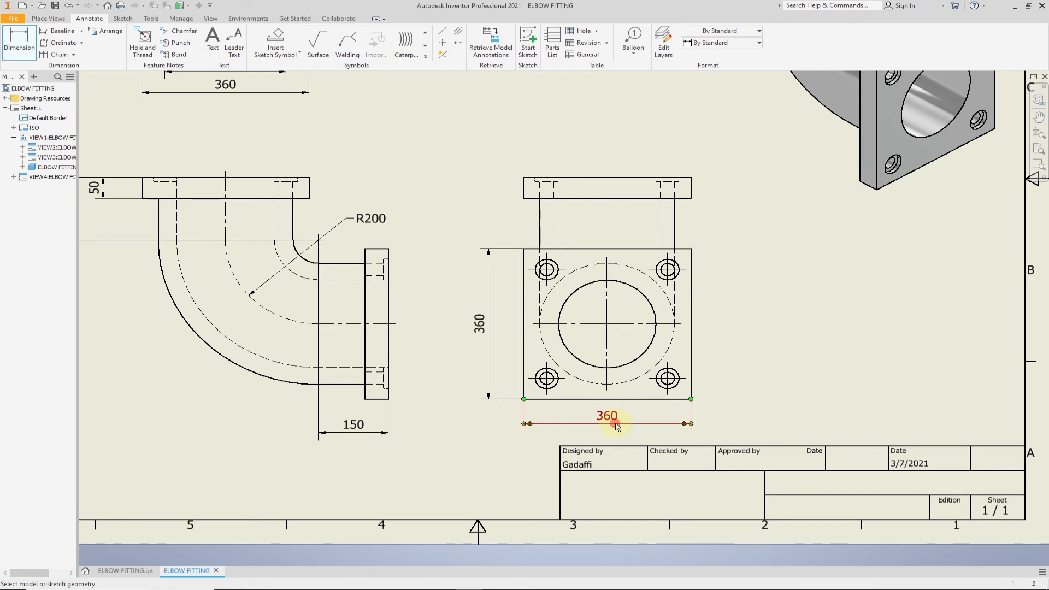
Step: Dimension the horizontal and vertical bolt-hole spacing on the side view's square flange, and move the overall width dimension farther below the view
left_click(547, 381)
left_click(669, 381)
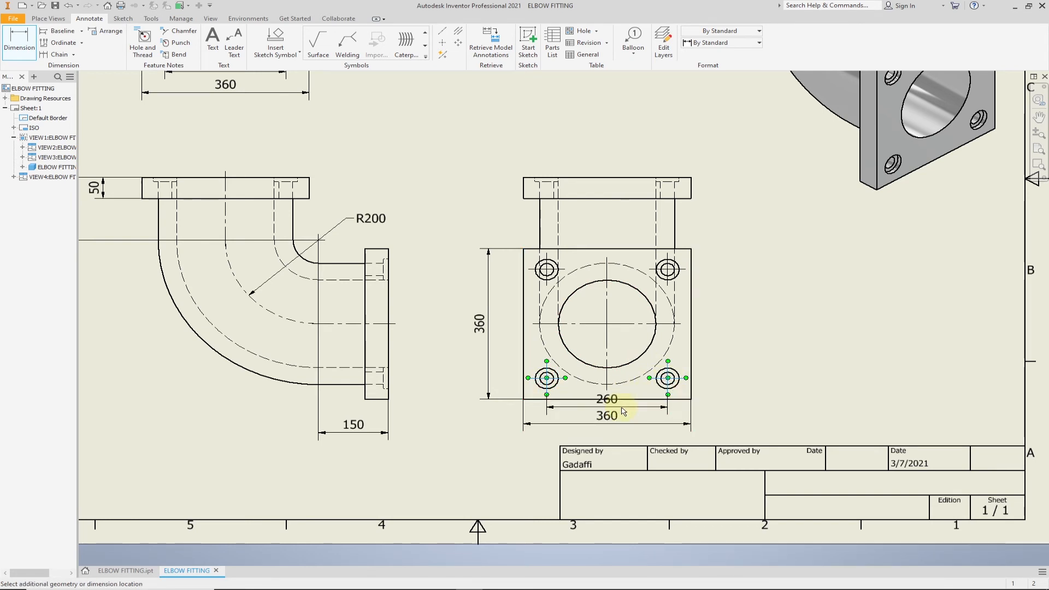
left_click(623, 412)
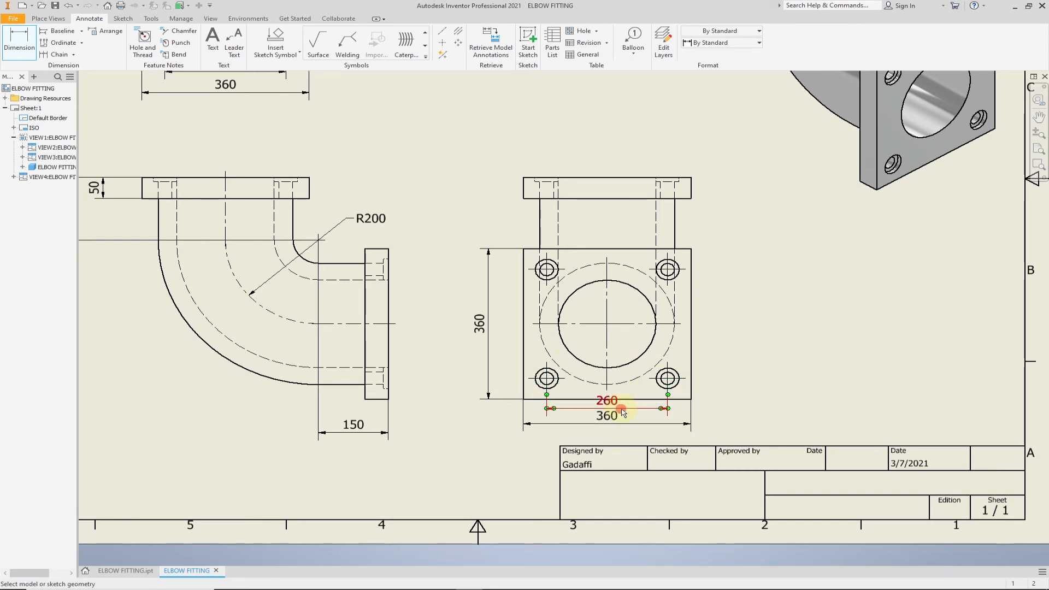
left_click(547, 377)
left_click(547, 270)
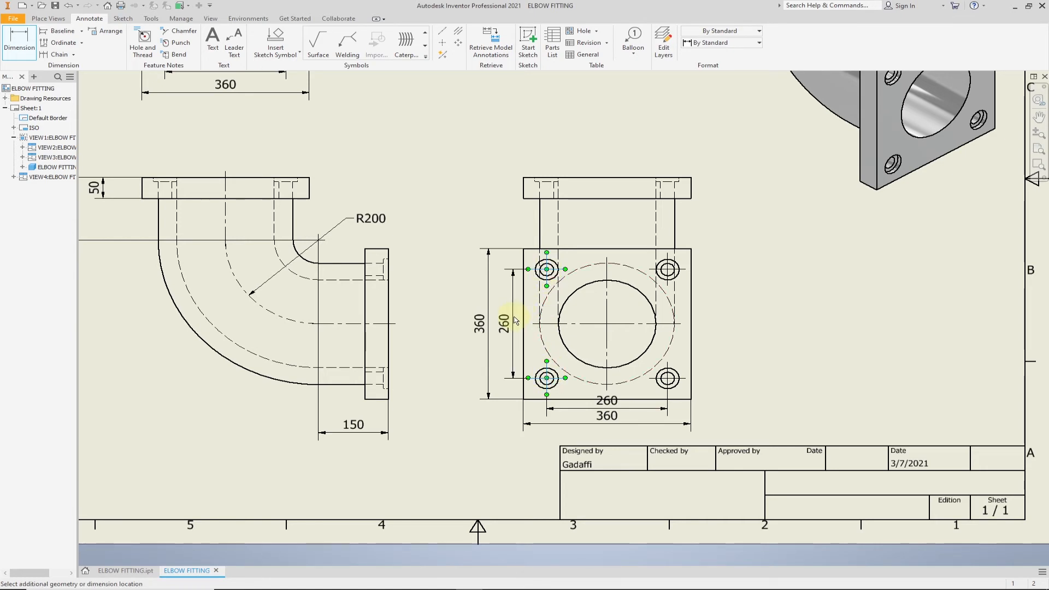
left_click(511, 323)
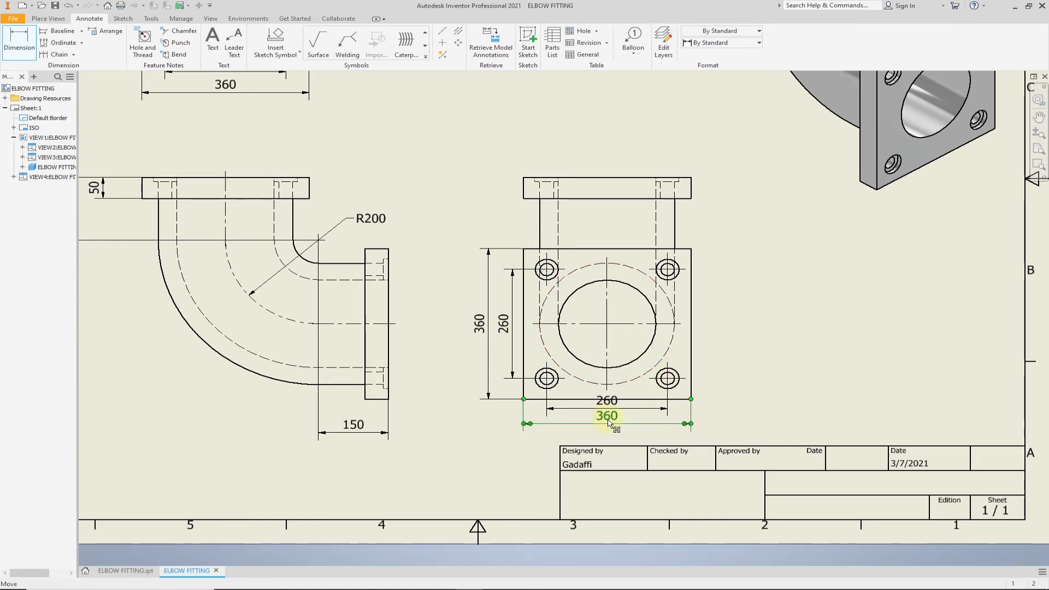
left_click_drag(608, 418, 610, 437)
left_click(725, 293)
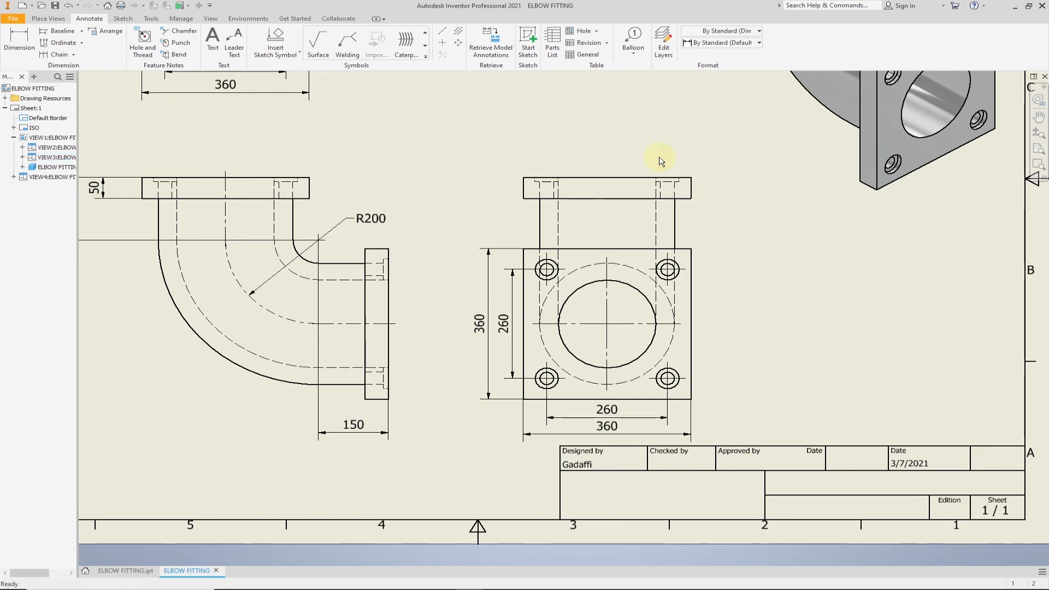
Step: Add a diameter dimension to the pipe's hidden outer circle in the side view, using Single Dimension Line with the text outside the flange
scroll(641, 169, "up", 5)
scroll(650, 135, "down", 3)
middle_click_drag(642, 165, 648, 218)
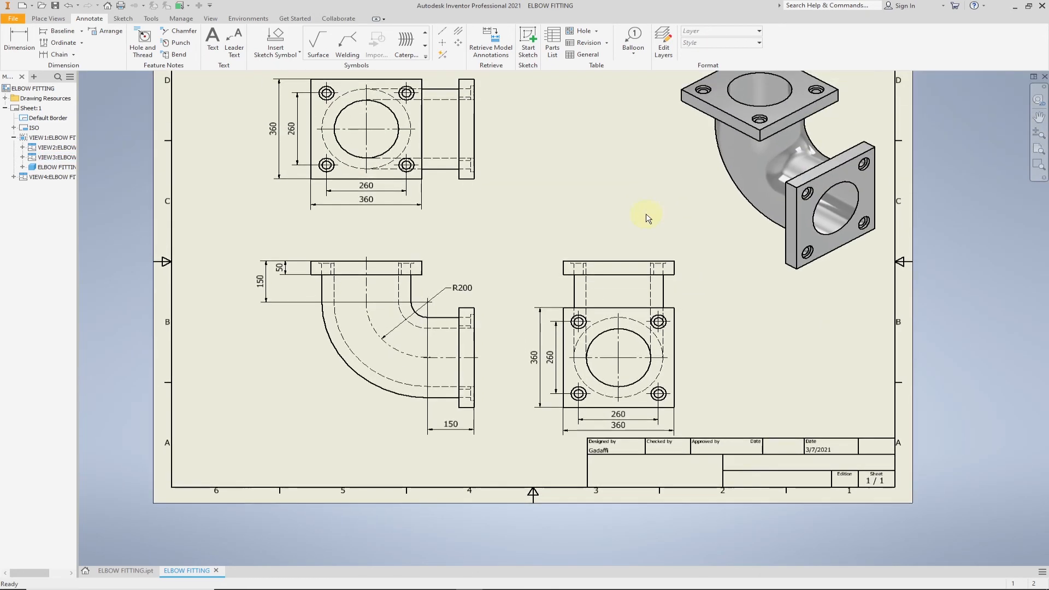
middle_click_drag(562, 216, 570, 227)
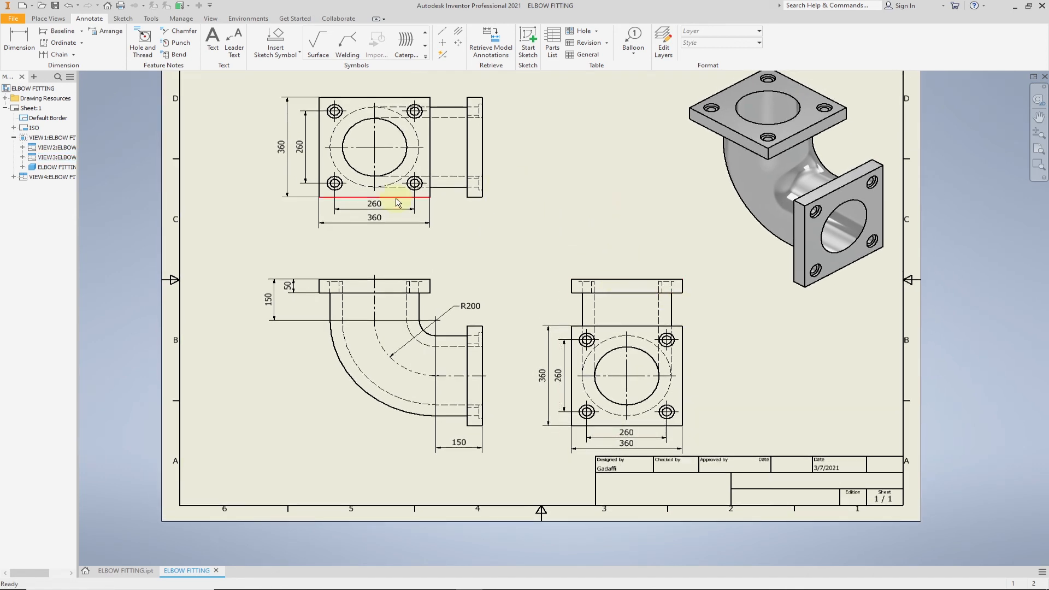
left_click(31, 48)
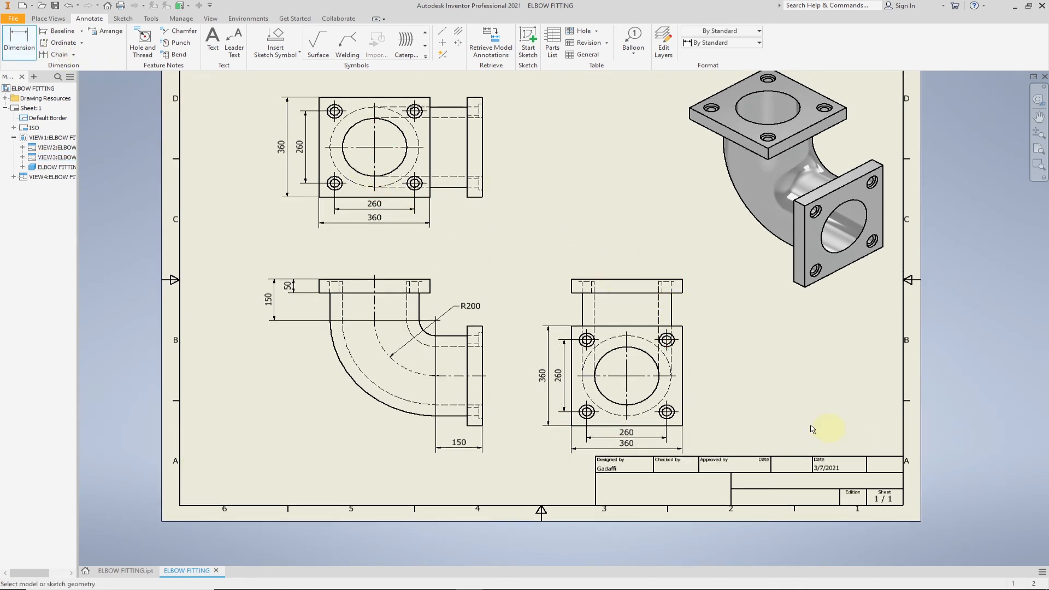
scroll(591, 347, "up", 5)
scroll(558, 305, "down", 4)
scroll(519, 333, "up", 3)
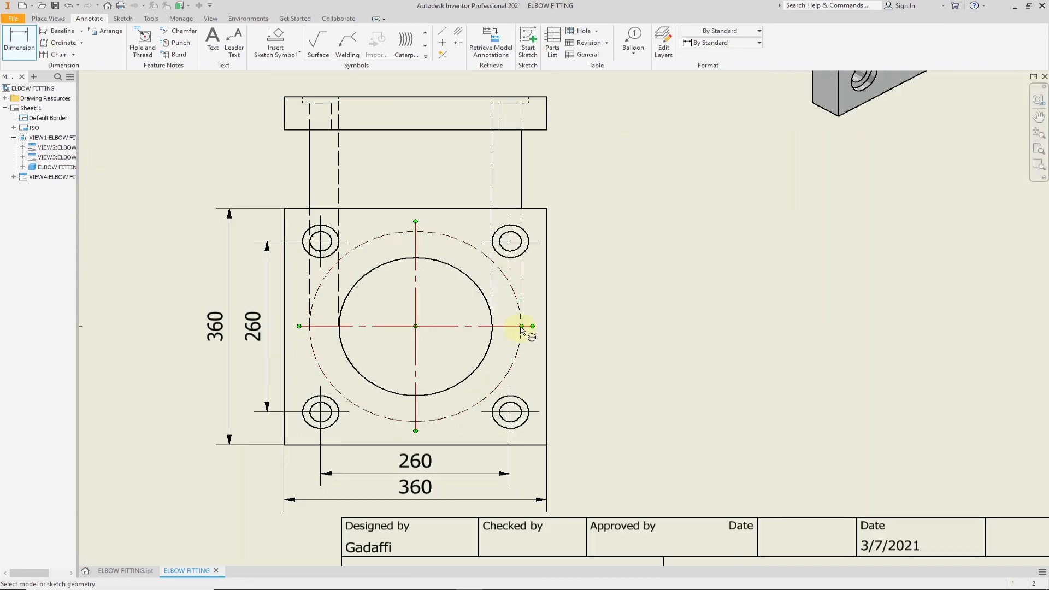
left_click(513, 289)
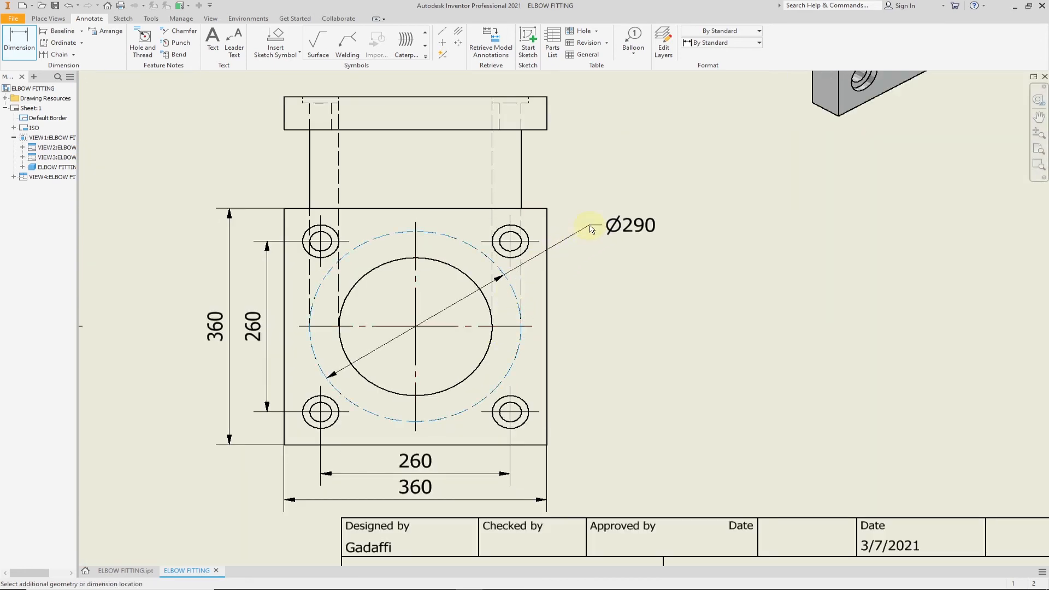
right_click(592, 229)
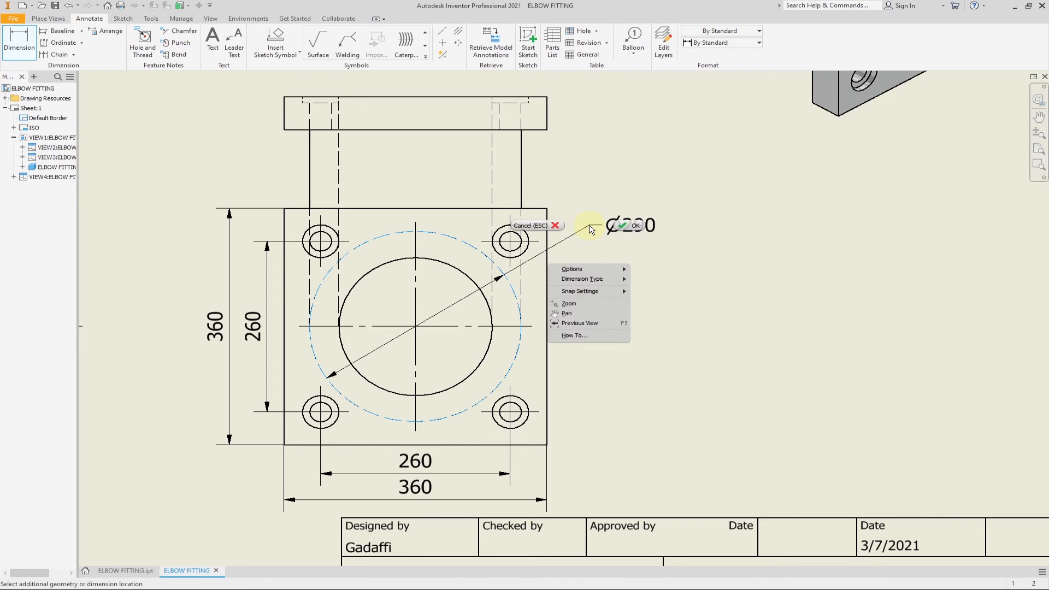
mouse_move(592, 270)
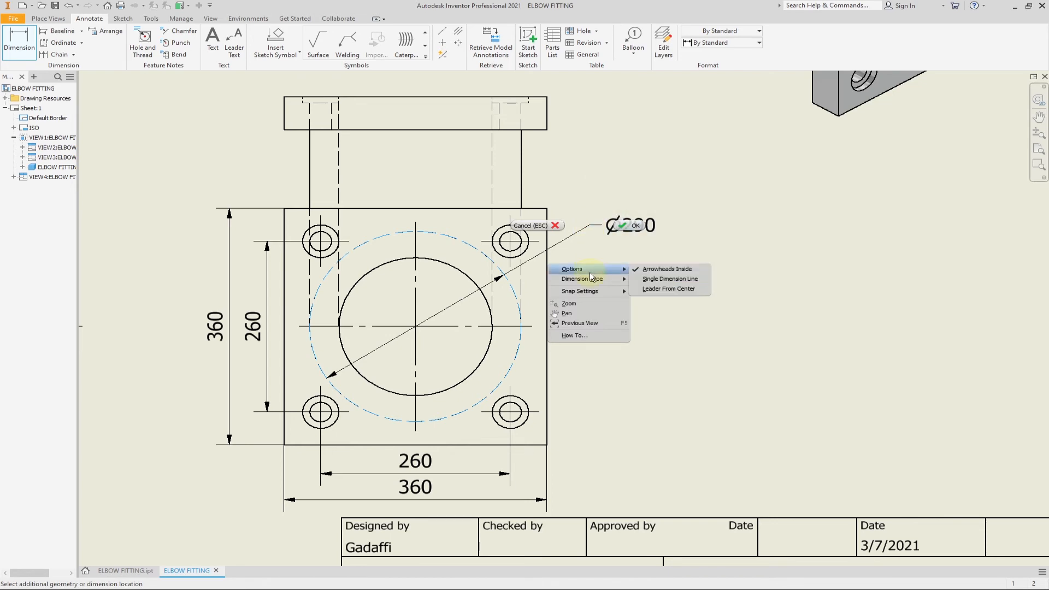
left_click(684, 280)
left_click(613, 213)
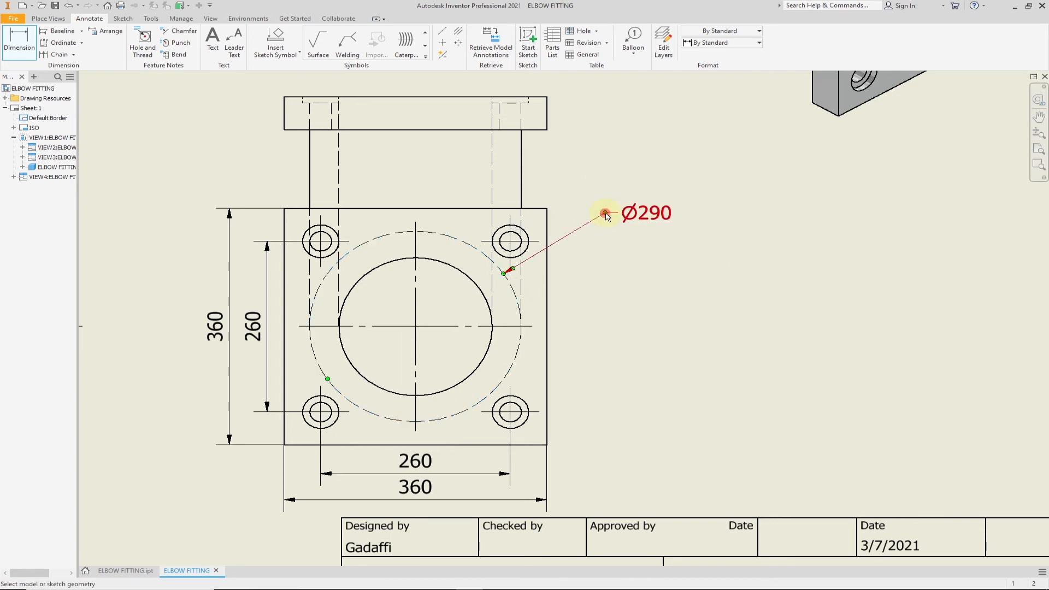
Step: Add a diameter dimension to the bore circle in the side view, using Single Dimension Line with the text outside the flange
left_click(496, 337)
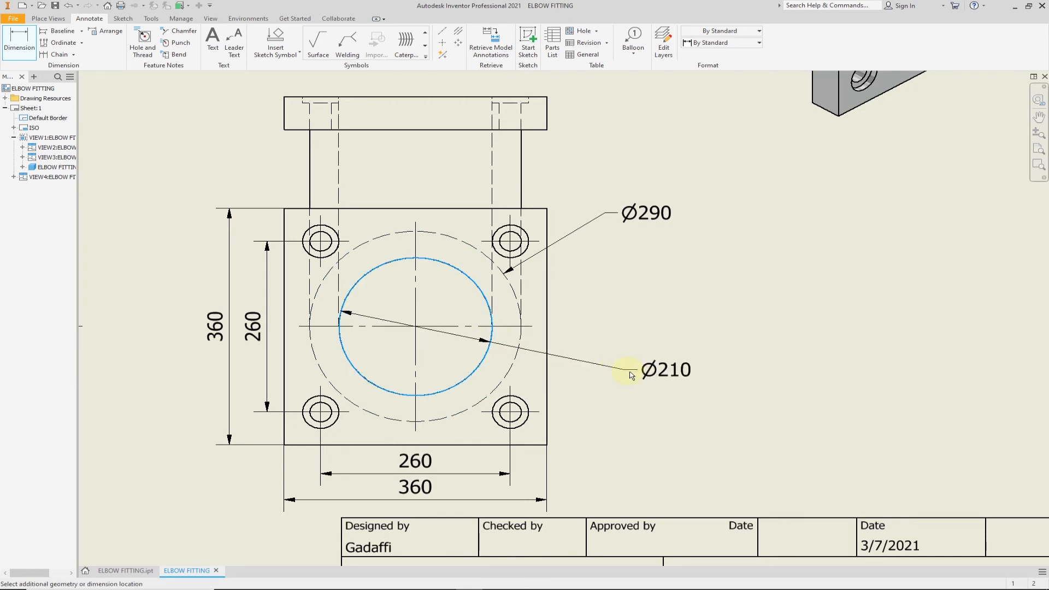
right_click(637, 379)
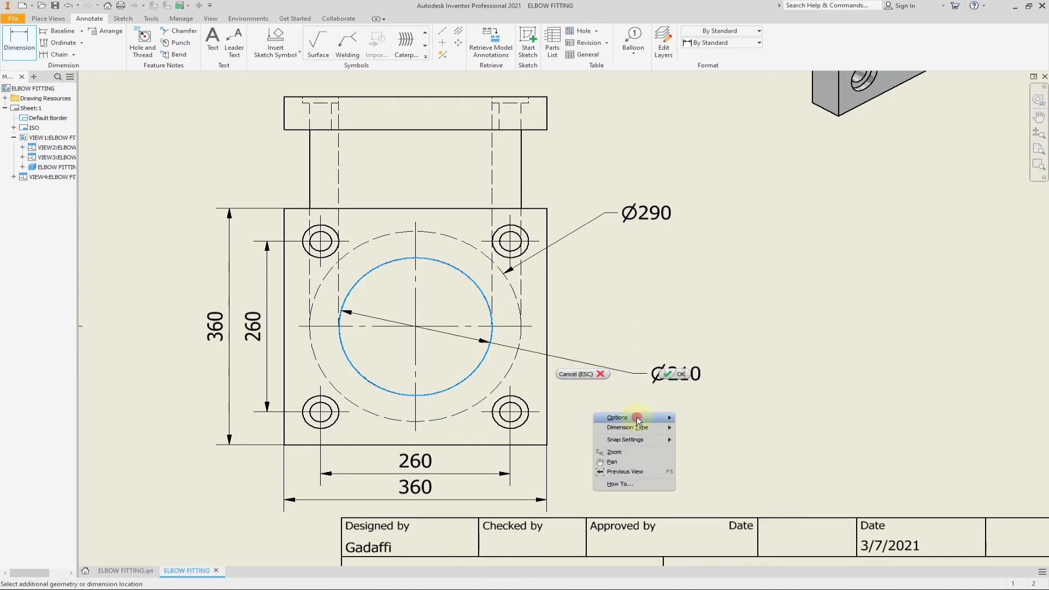
mouse_move(637, 417)
left_click(710, 427)
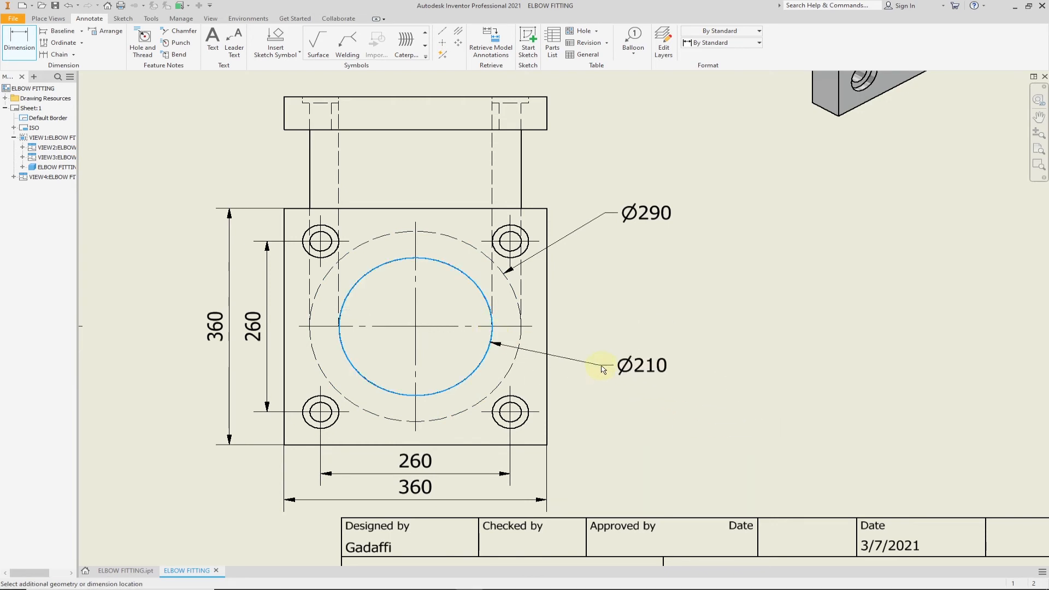
left_click(603, 370)
Step: Create detail view A at 0.34 : 1 with a circular fence around the side view's upper-left counterbored hole, placing it above that view
scroll(602, 370, "down", 5)
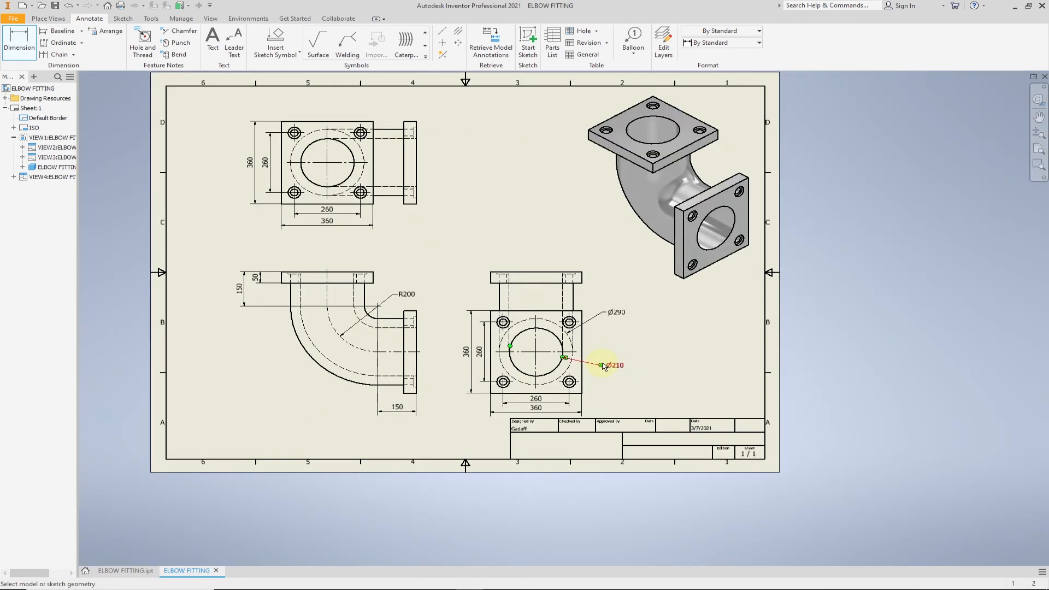
mouse_move(435, 300)
middle_mouse_down()
mouse_move(462, 259)
mouse_move(434, 313)
mouse_move(443, 272)
middle_mouse_up()
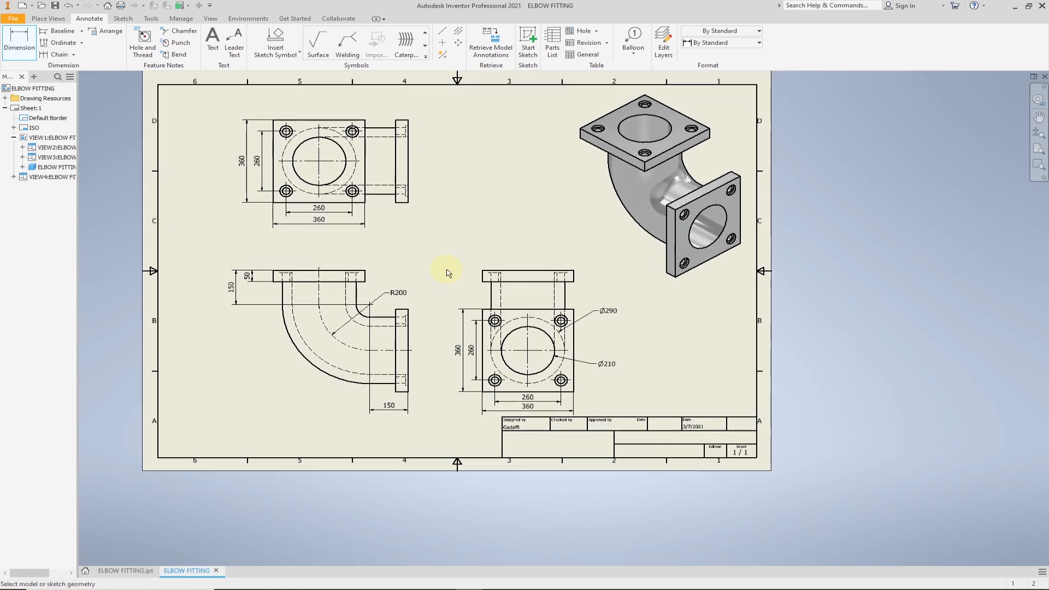
scroll(446, 272, "down", 3)
scroll(493, 206, "down", 2)
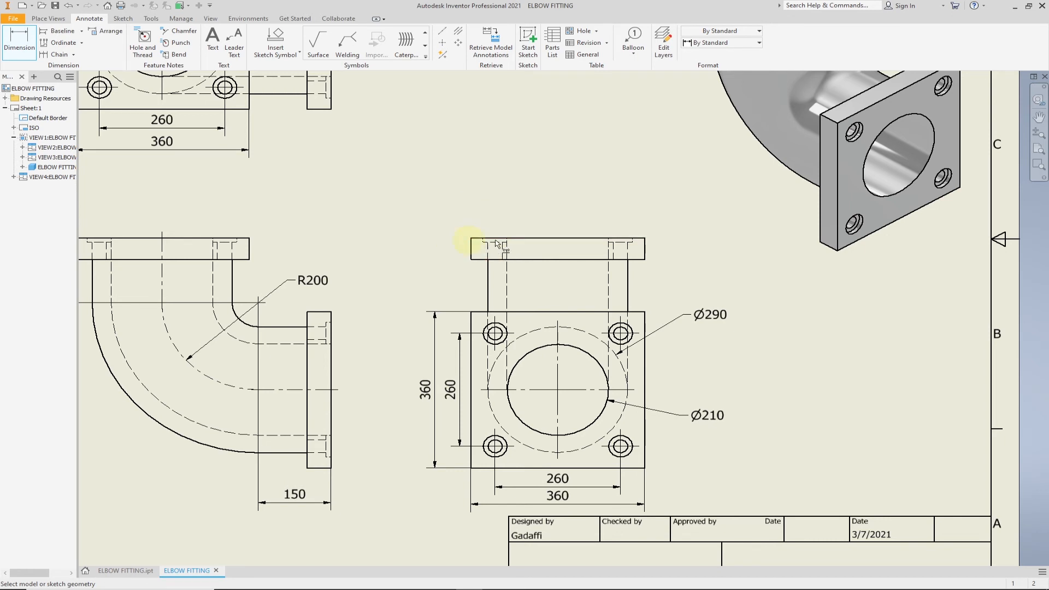
left_click(58, 21)
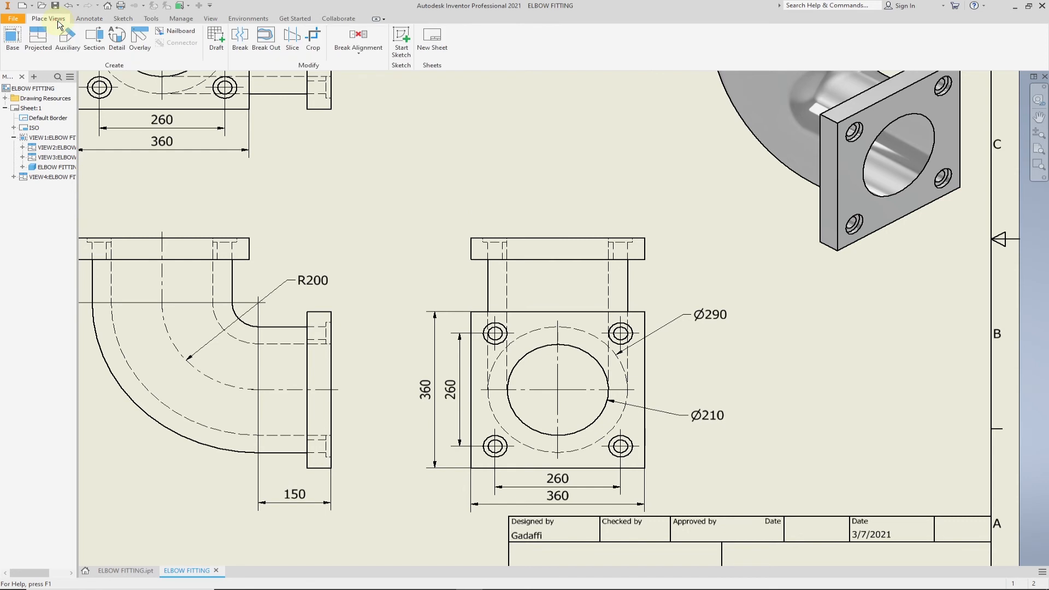
left_click(116, 41)
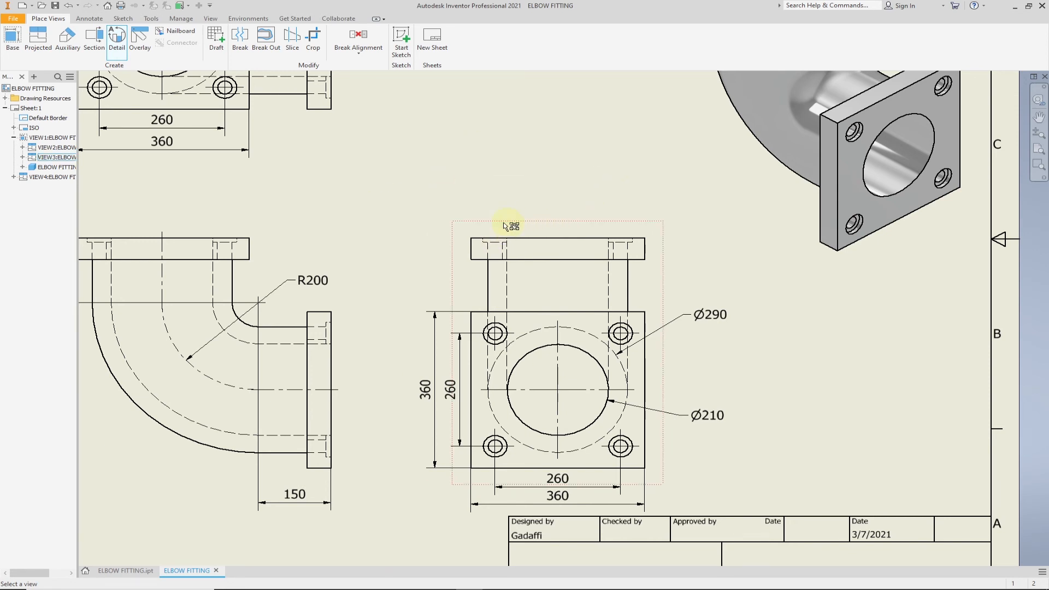
left_click(473, 225)
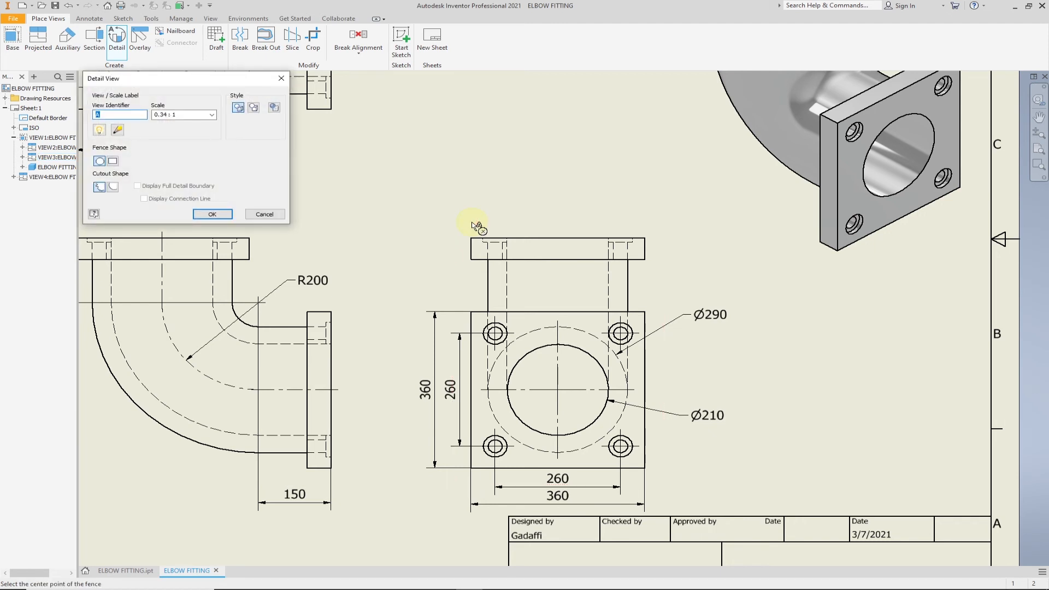
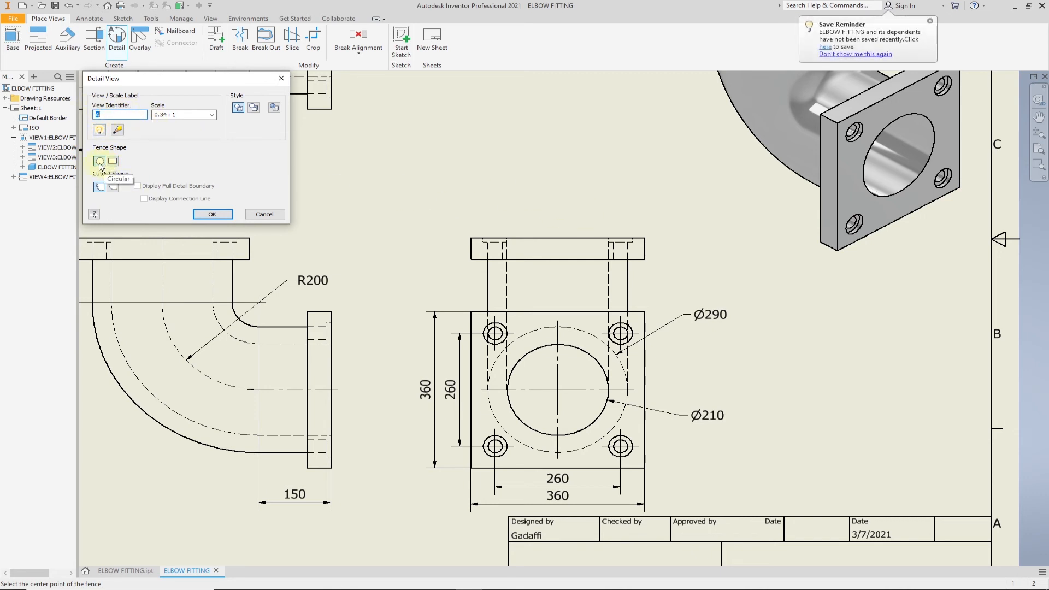
scroll(488, 255, "up", 2)
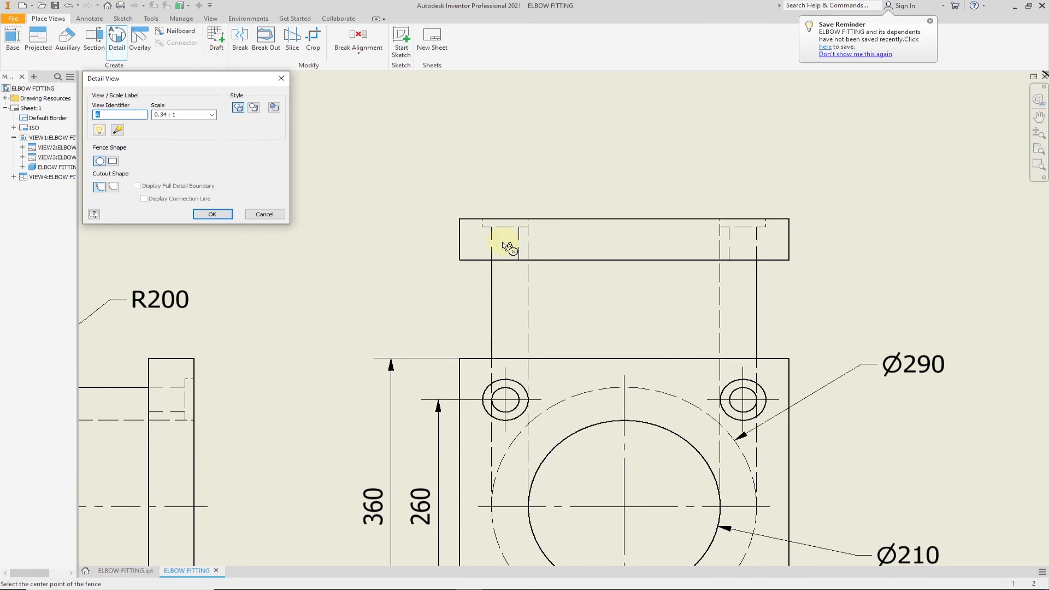
left_click(505, 242)
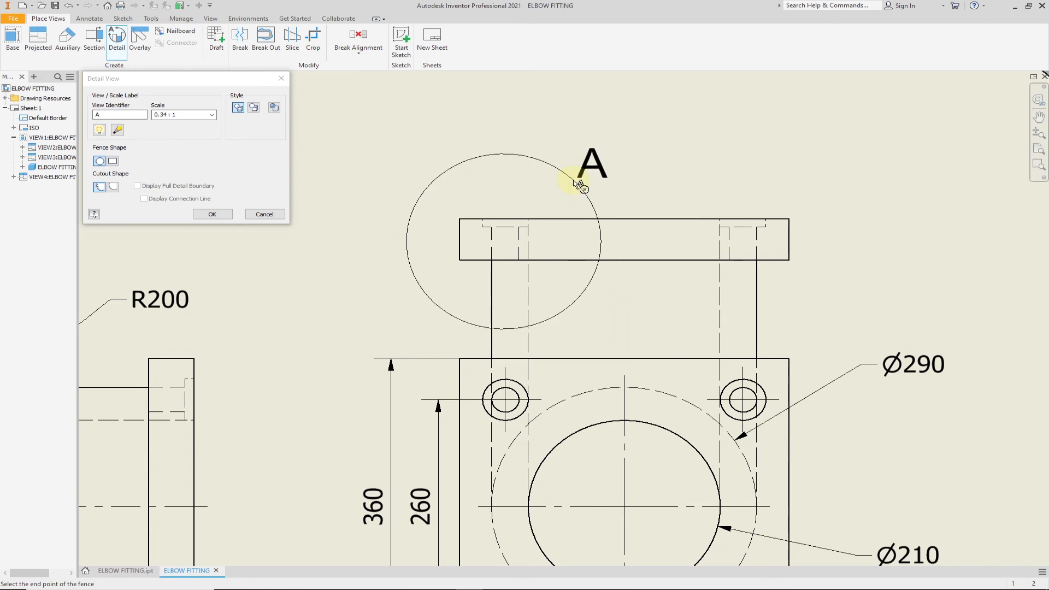
left_click(577, 186)
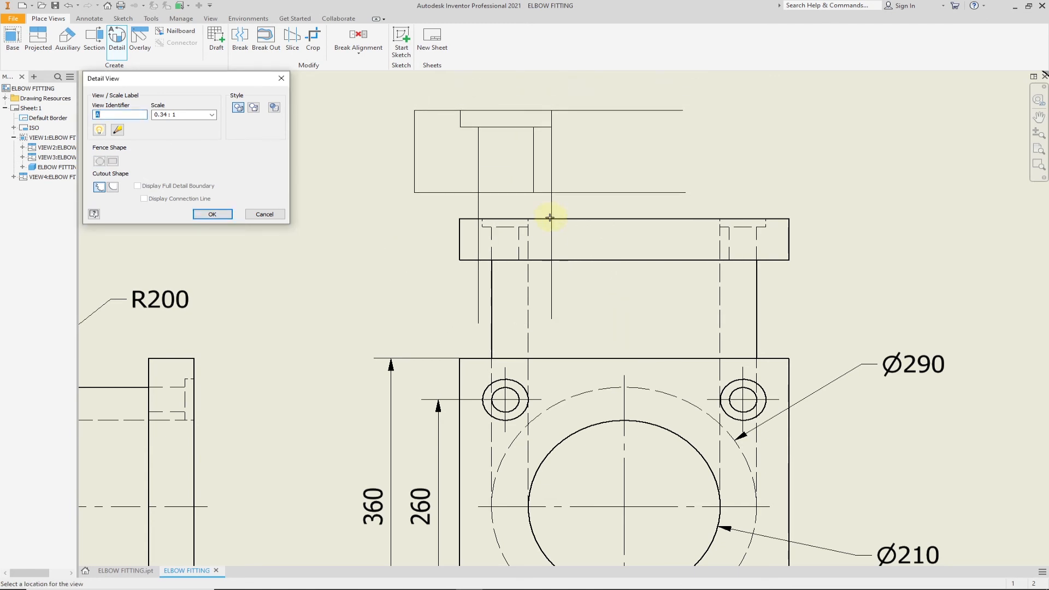
scroll(609, 215, "down", 4)
middle_click_drag(546, 201, 498, 299)
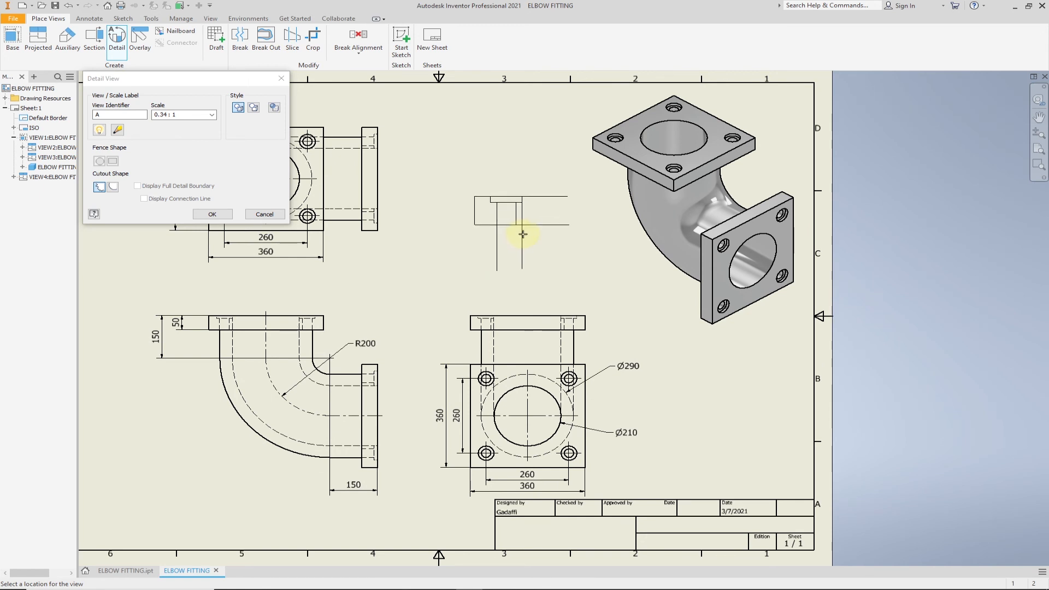
left_click(528, 236)
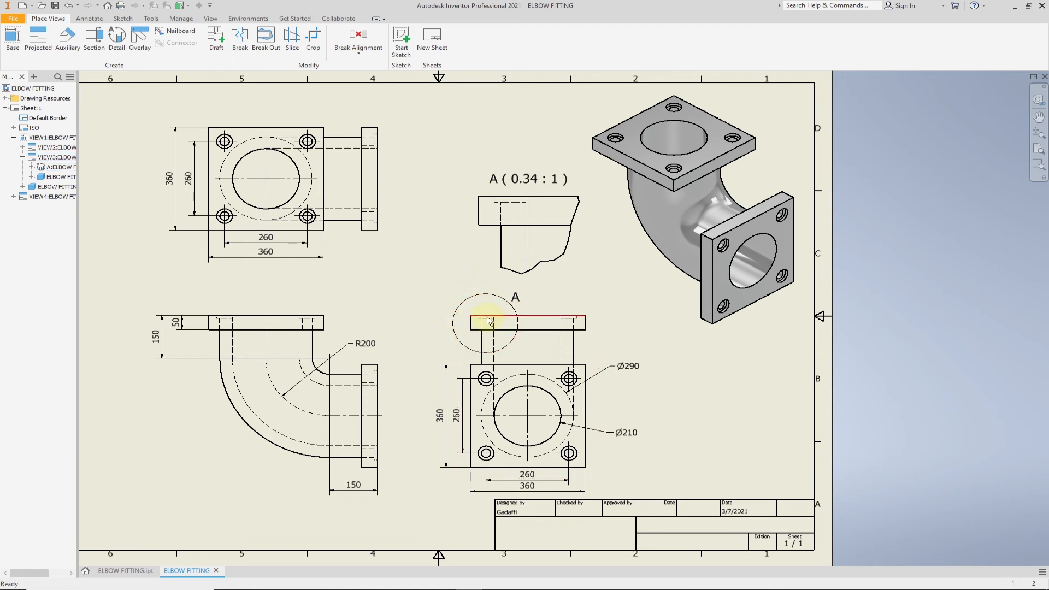
Step: Add a Hole and Thread note to the counterbored hole's hidden edge in detail view A, placing the text beside the flange's outer edge
left_click(89, 19)
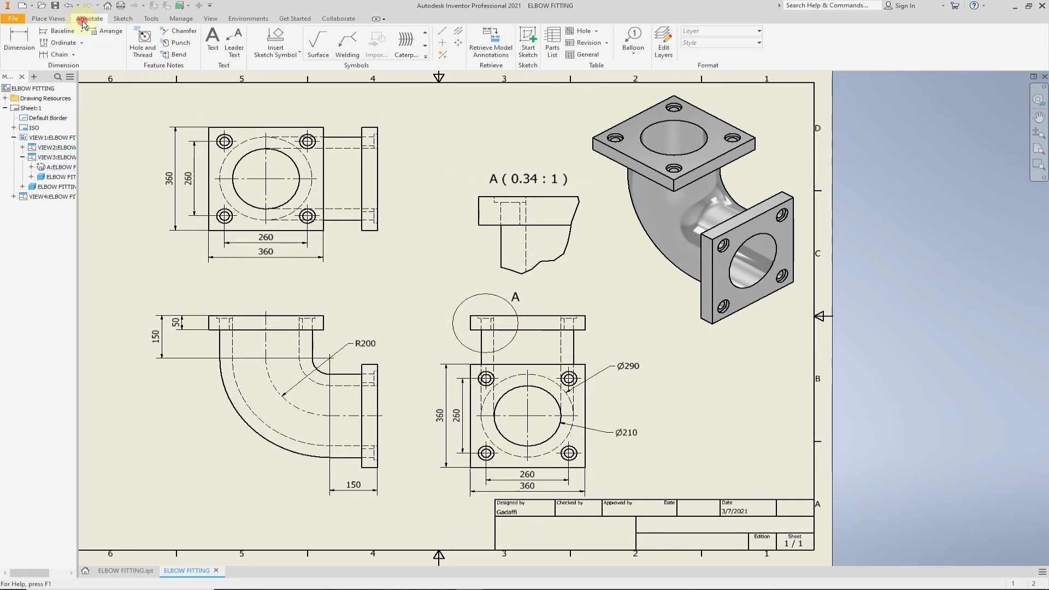
left_click(146, 40)
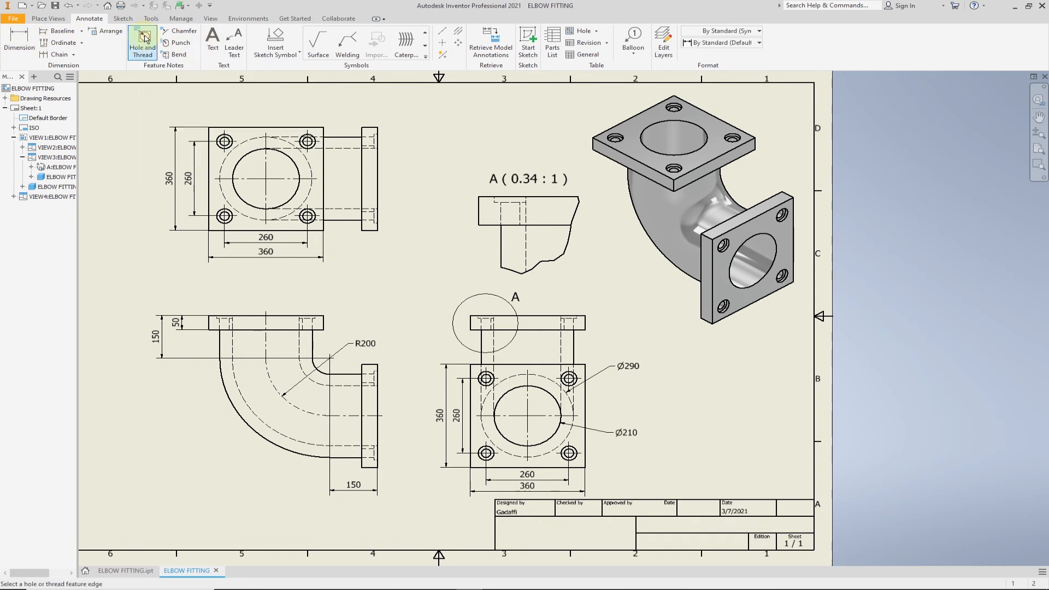
scroll(508, 244, "down", 5)
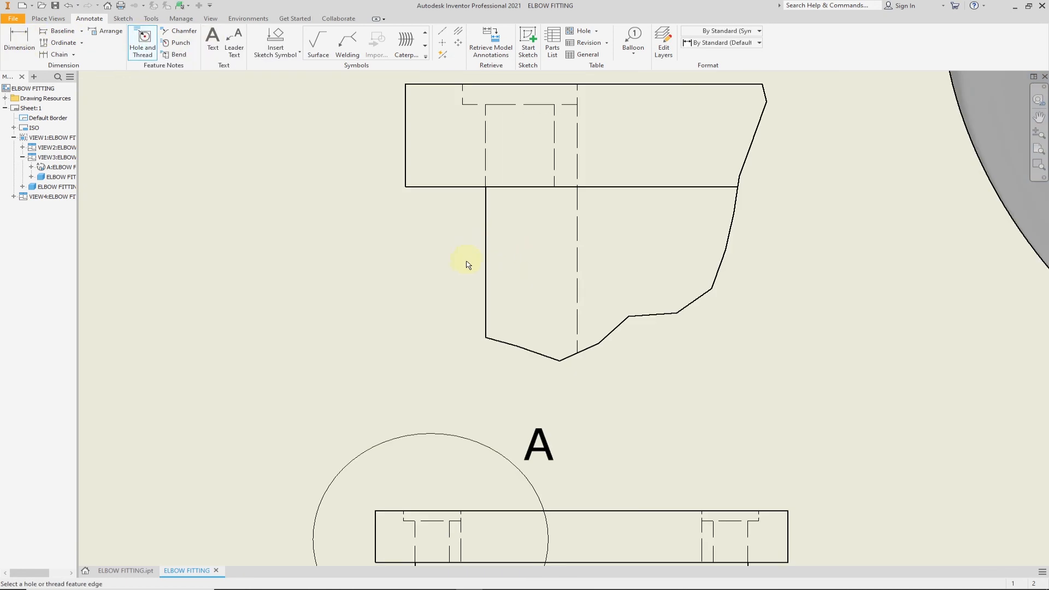
scroll(469, 266, "up", 4)
middle_click_drag(468, 265, 468, 306)
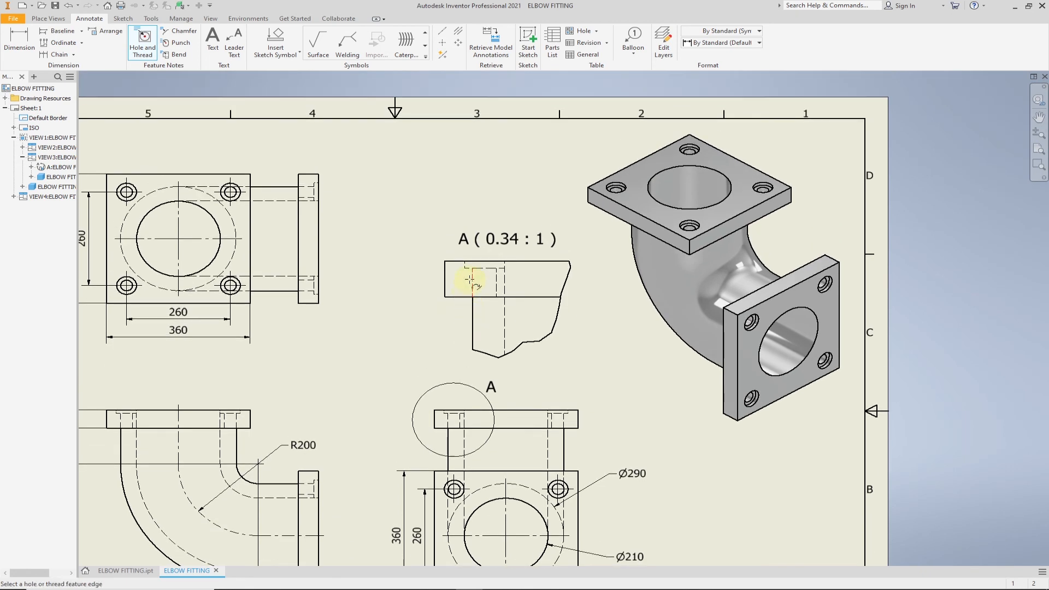
left_click(471, 279)
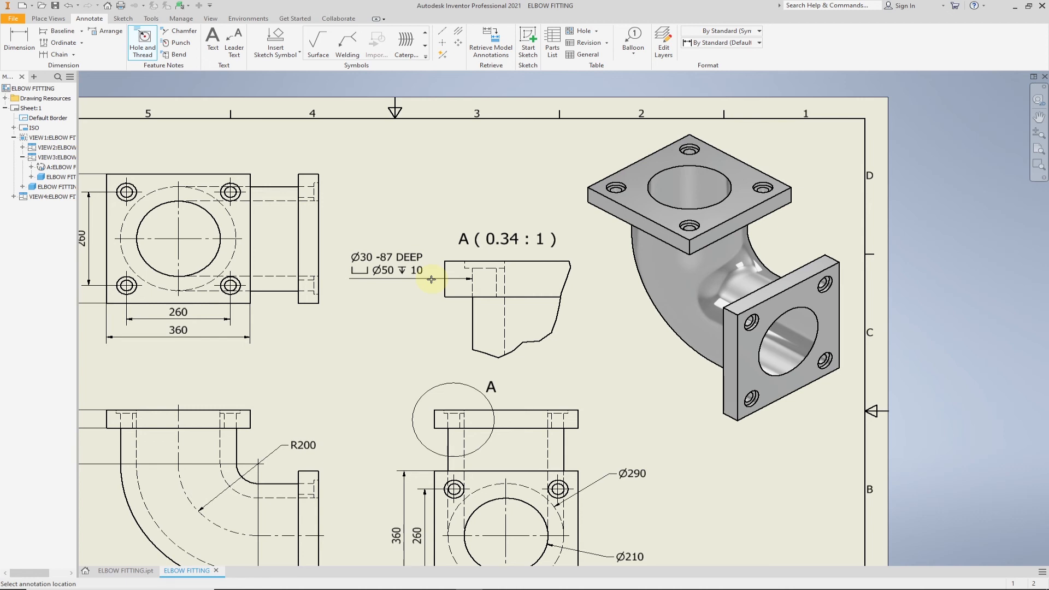
left_click(432, 279)
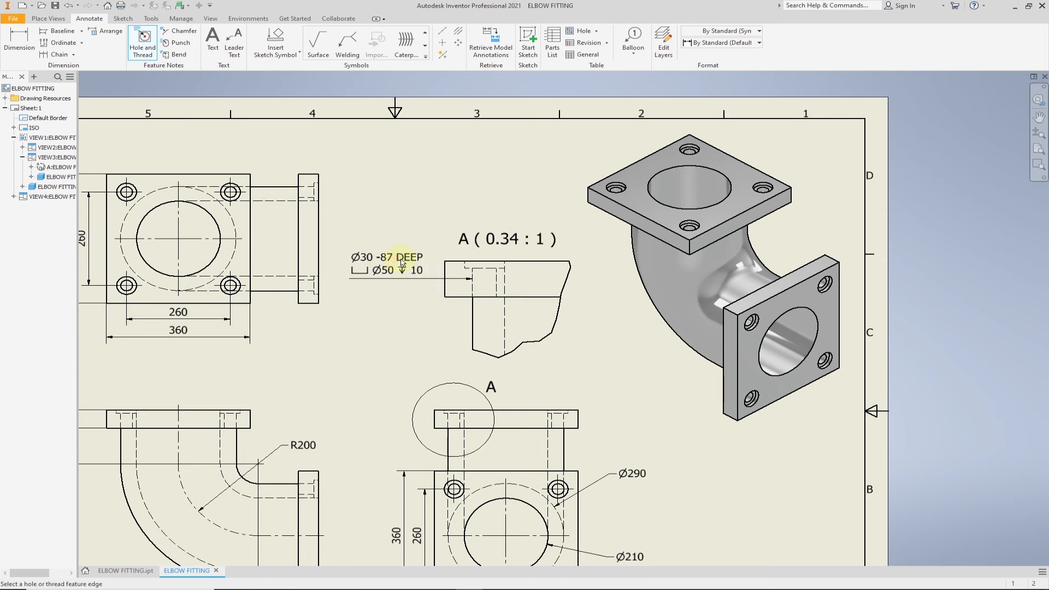
key("Escape")
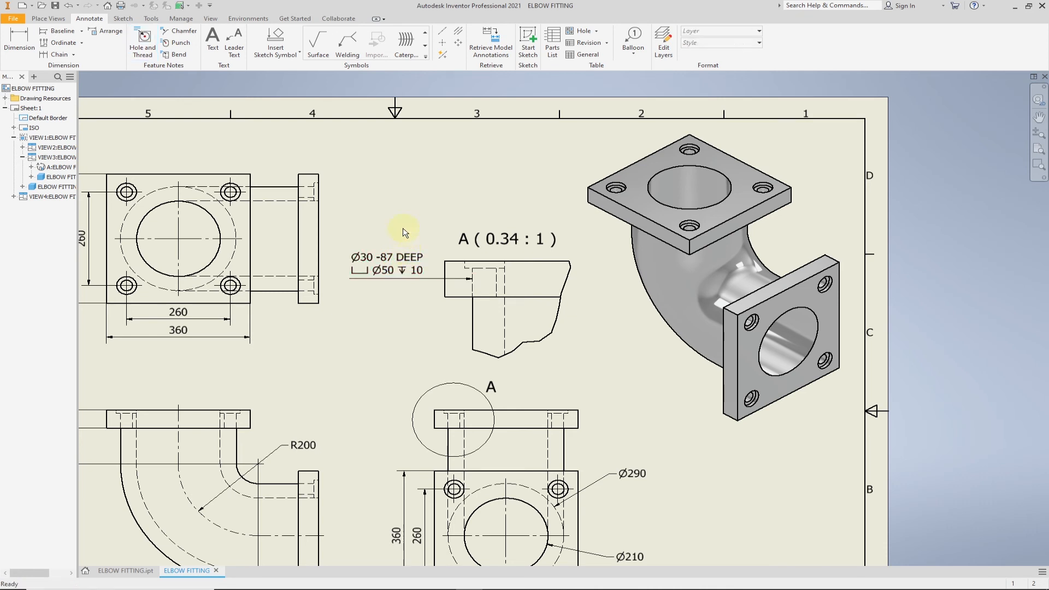
Step: Edit detail view A's hole note to remove the hole depth value and the word DEEP, keeping the diameter and counterbore callout
double_click(410, 261)
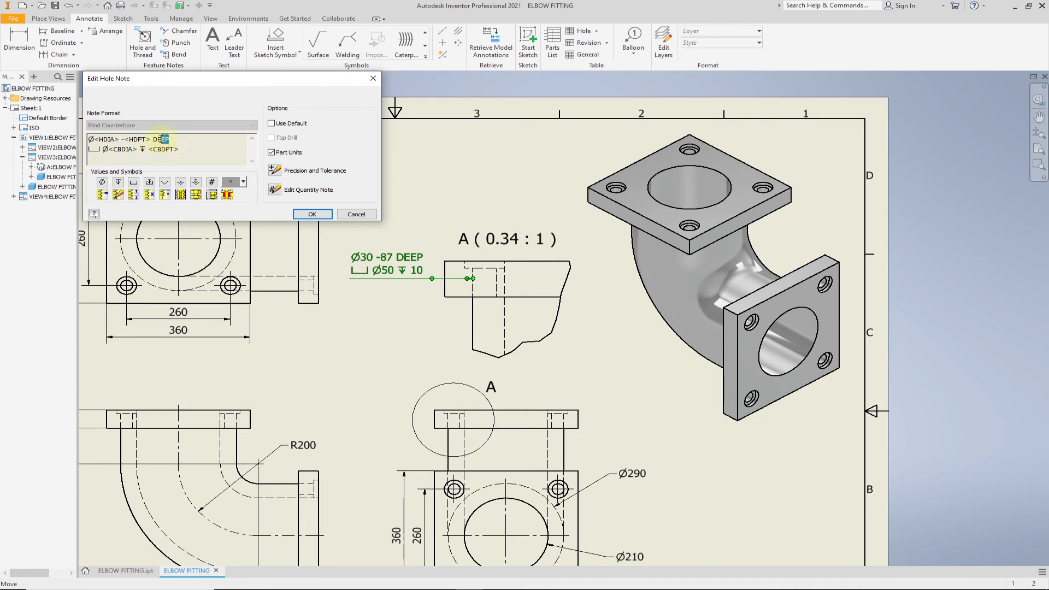
left_click_drag(152, 139, 134, 139)
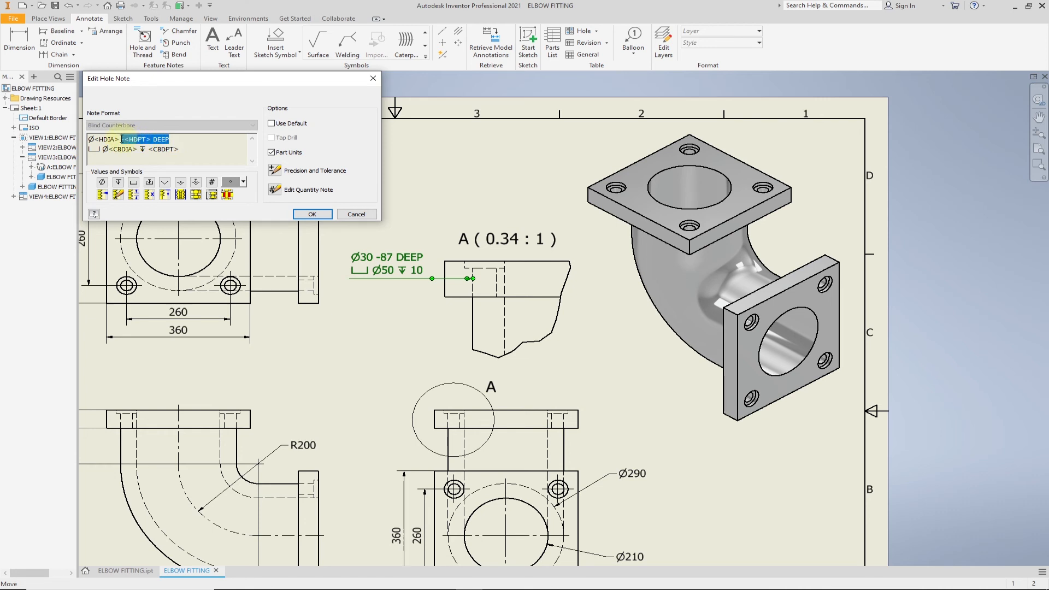
key("Delete")
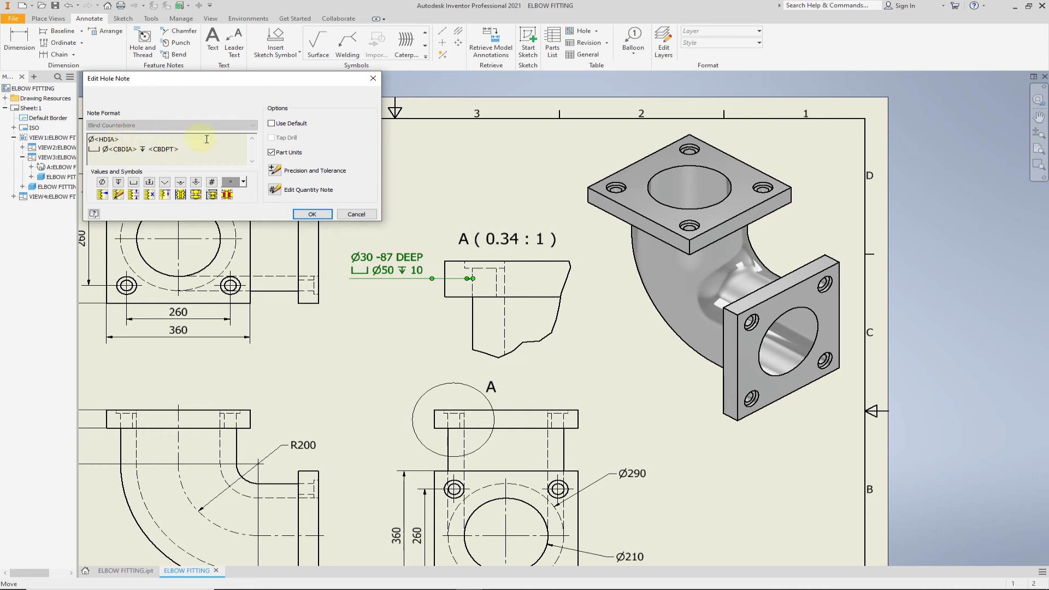
left_click(311, 215)
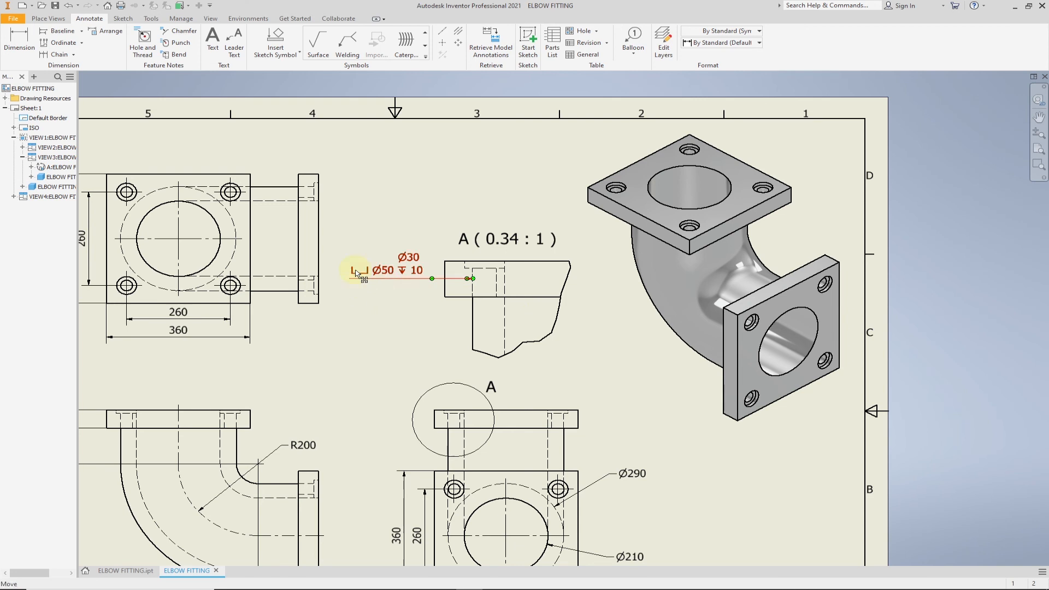
Step: Open the ISO title block's definition for editing and replace the AUTHOR field under Designed by with the designer's initials
scroll(383, 311, "down", 3)
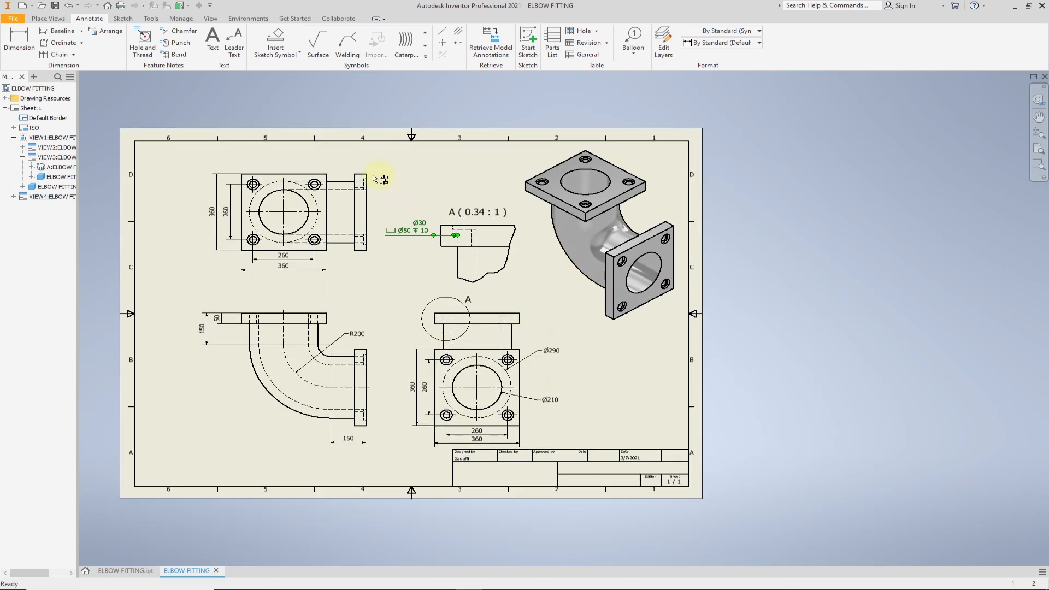
mouse_move(662, 585)
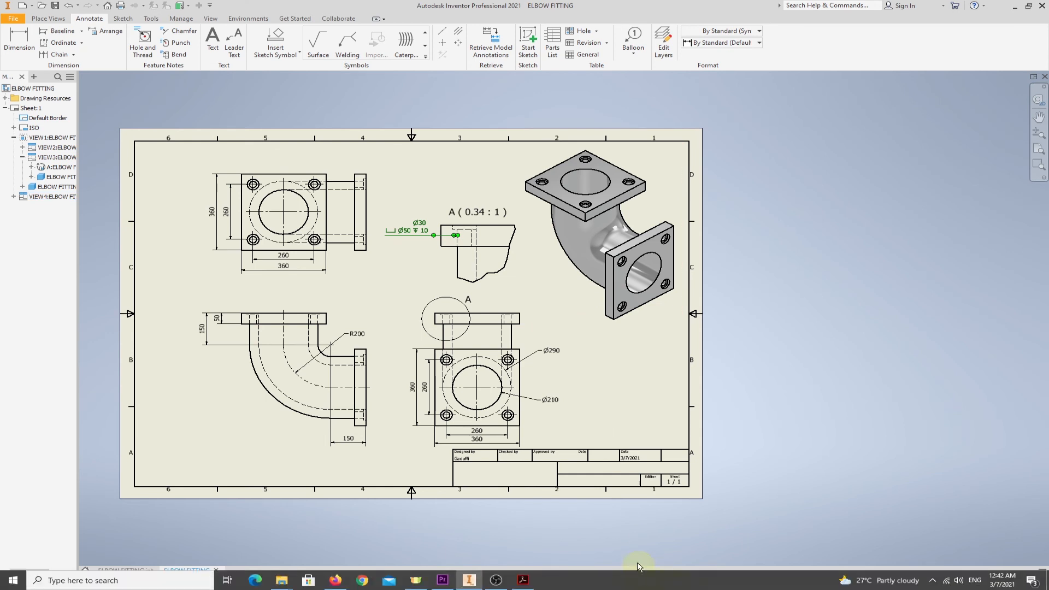
scroll(563, 491, "up", 2)
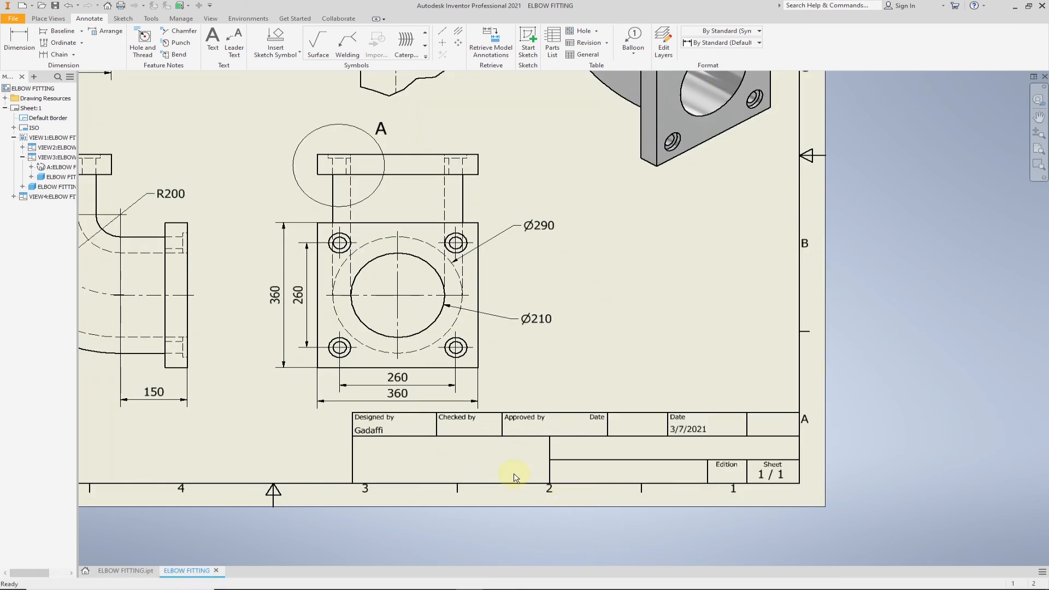
scroll(487, 464, "up", 2)
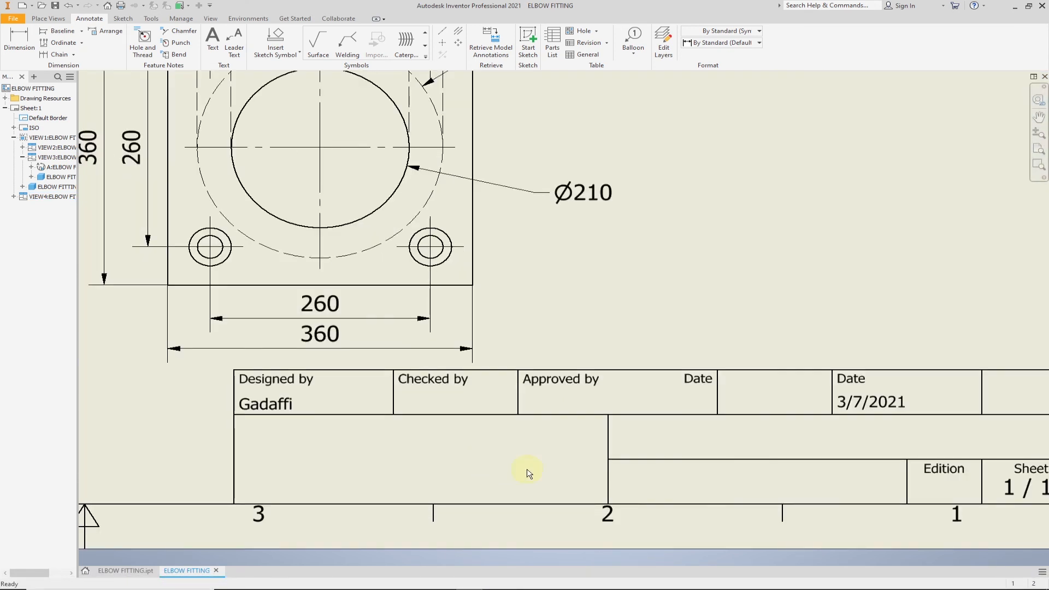
scroll(527, 473, "down", 3)
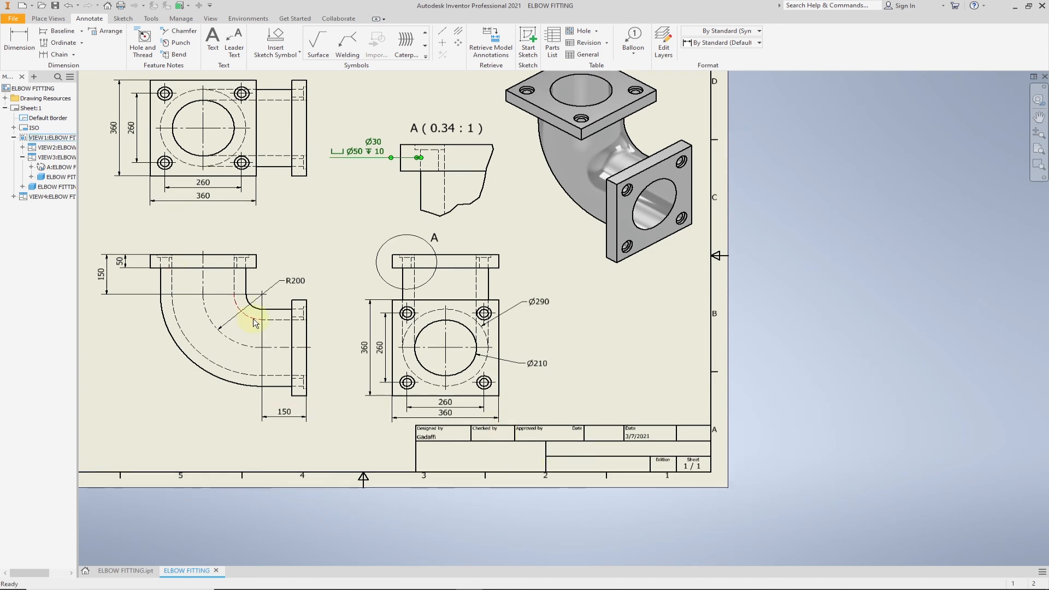
right_click(26, 129)
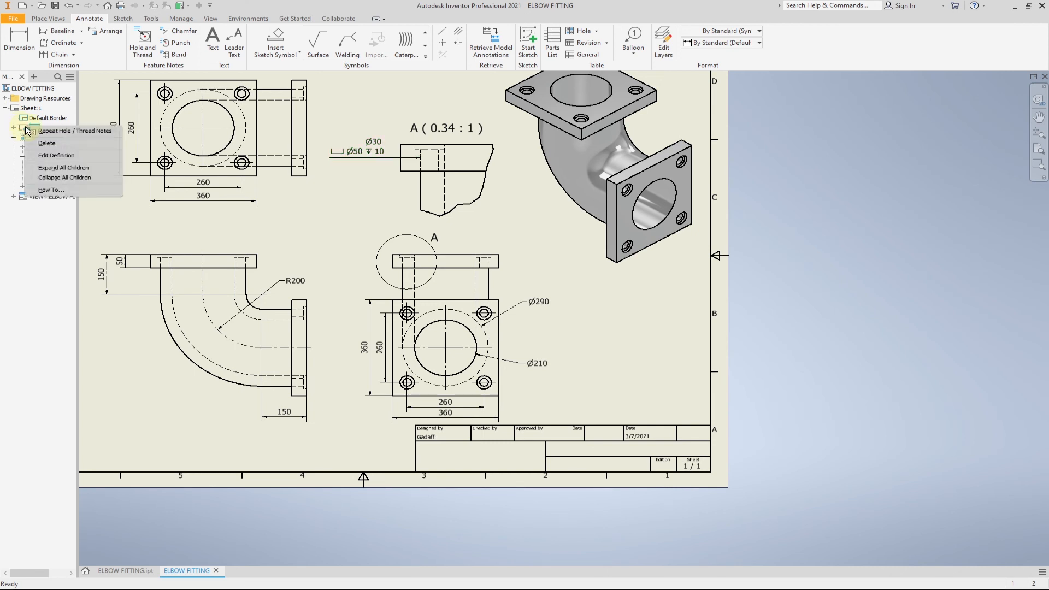
left_click(45, 155)
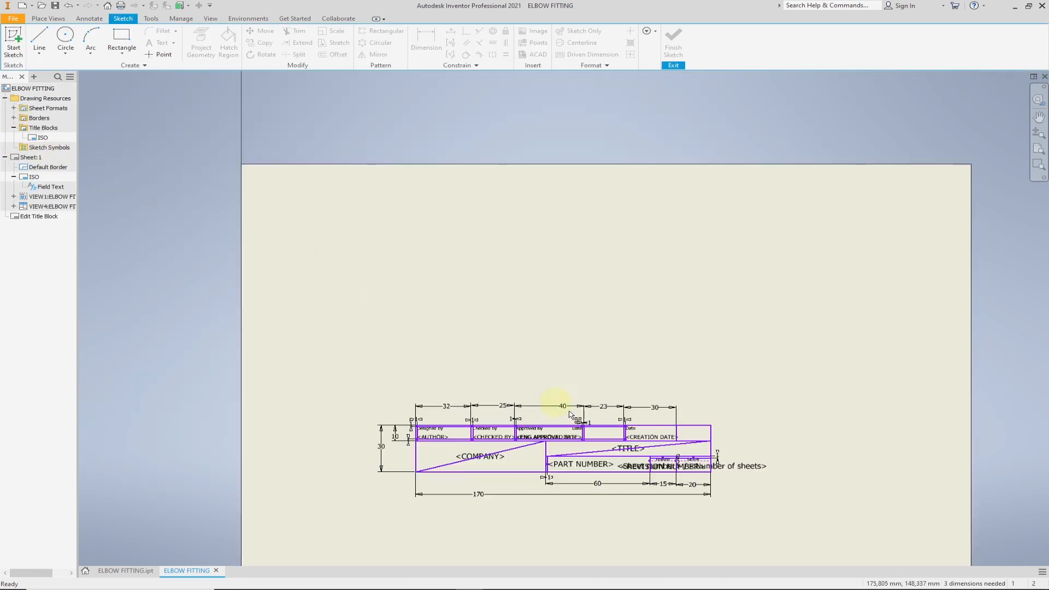
scroll(446, 473, "down", 5)
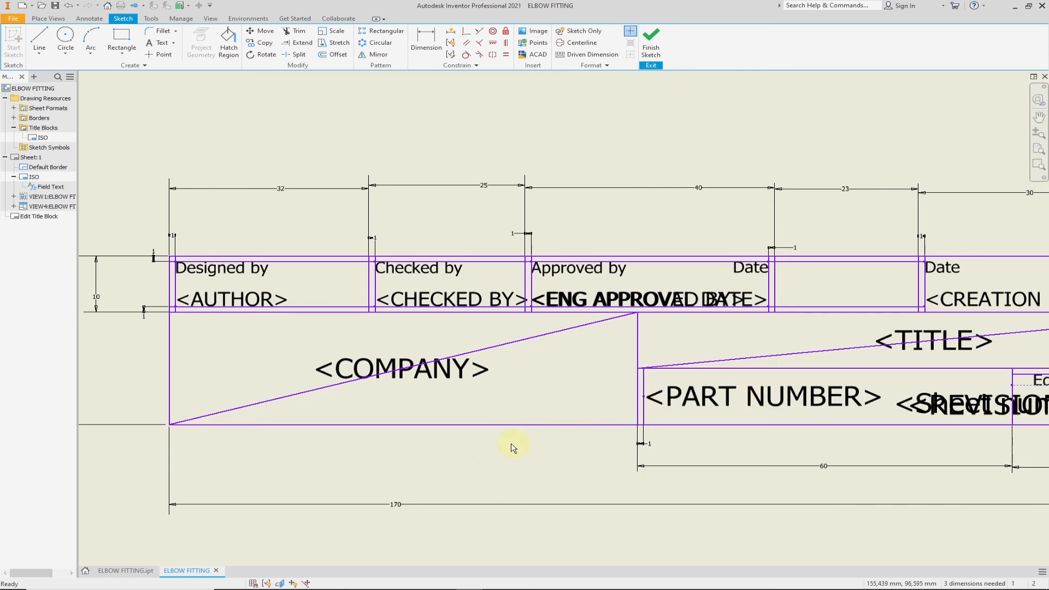
left_click(238, 302)
double_click(238, 300)
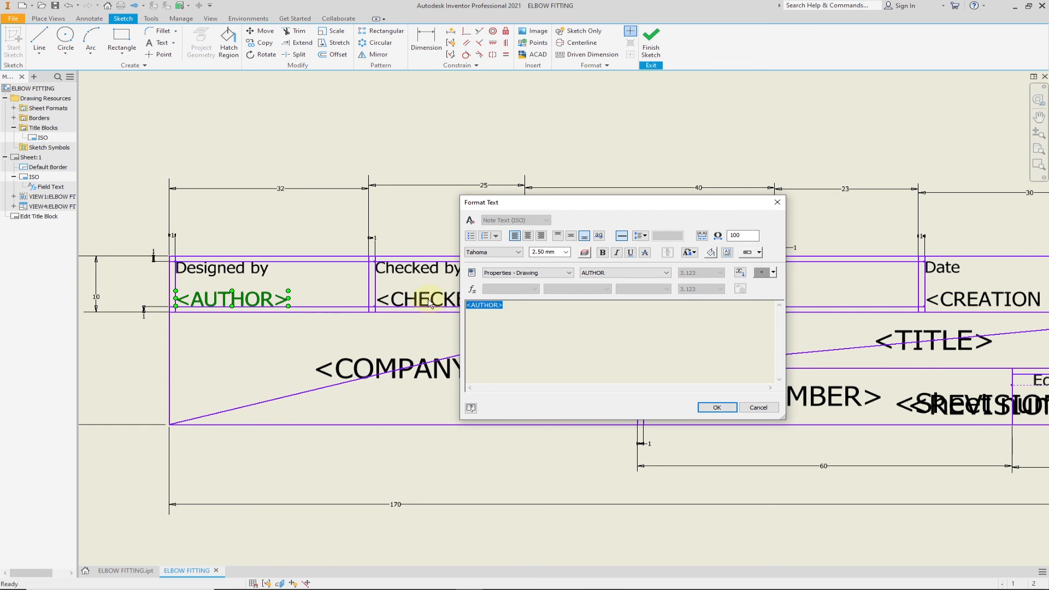
type("MGO")
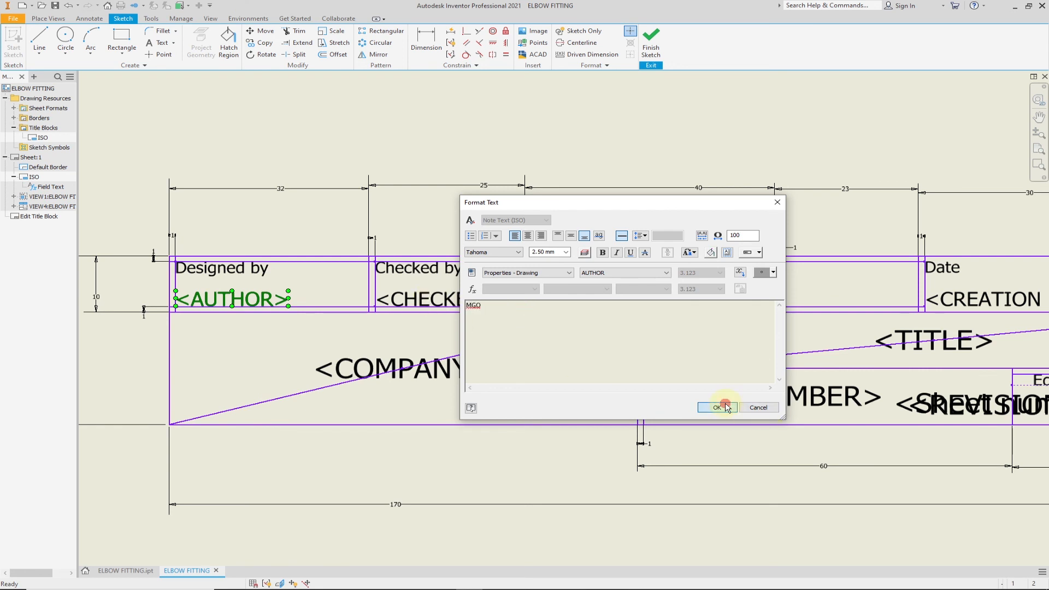
left_click(717, 407)
Step: Replace the title block's COMPANY field with POLITEKNIK SULTAN MIZAN ZAINAL ABIDIN, breaking the line before ZAINAL
left_click(447, 376)
double_click(447, 376)
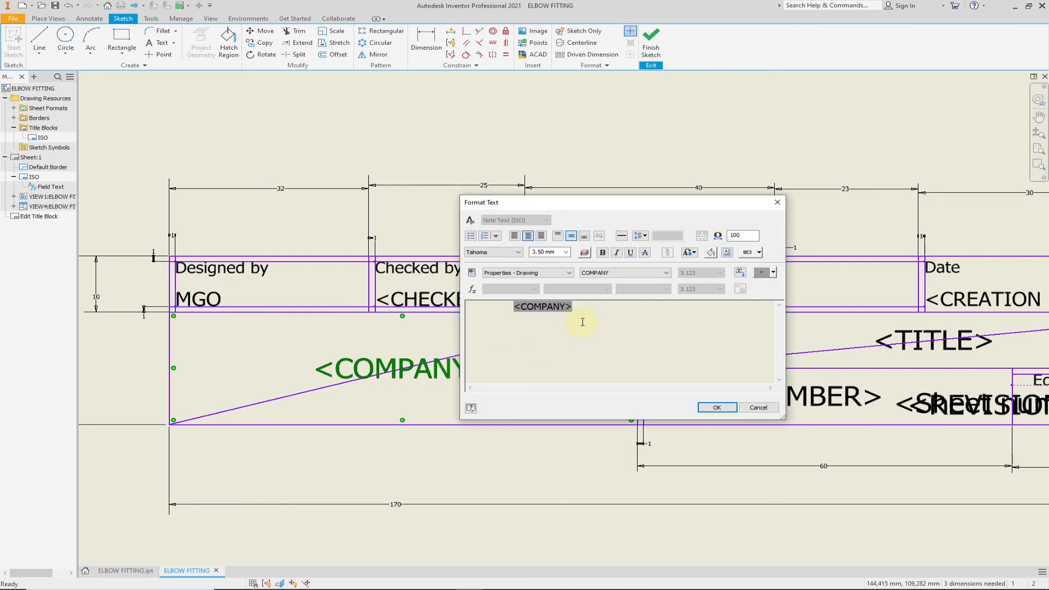
left_click_drag(586, 311, 493, 310)
type("POL")
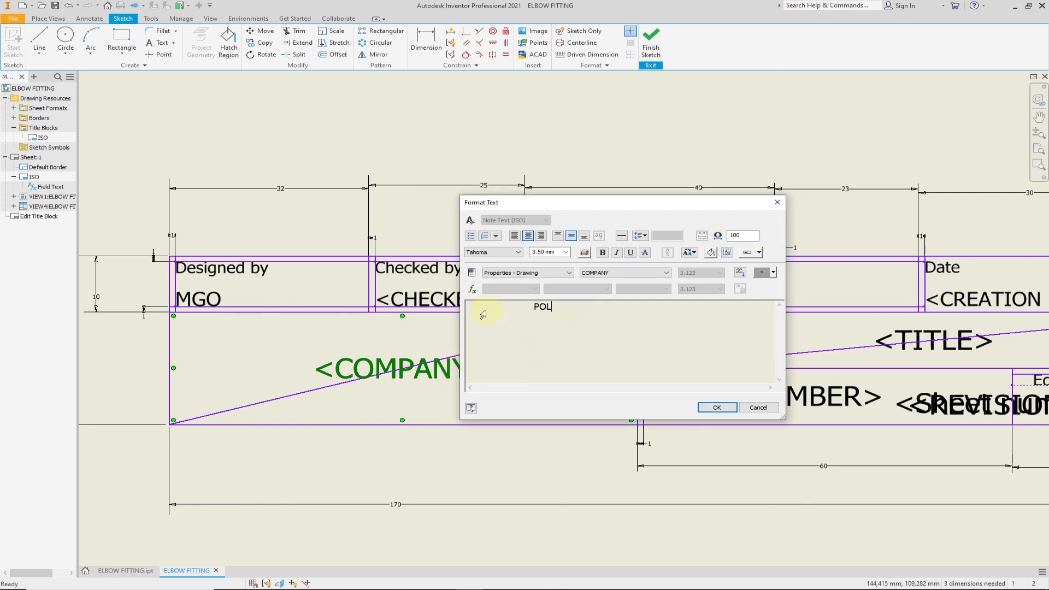
type("ITEKNIK SULTAN MIZ")
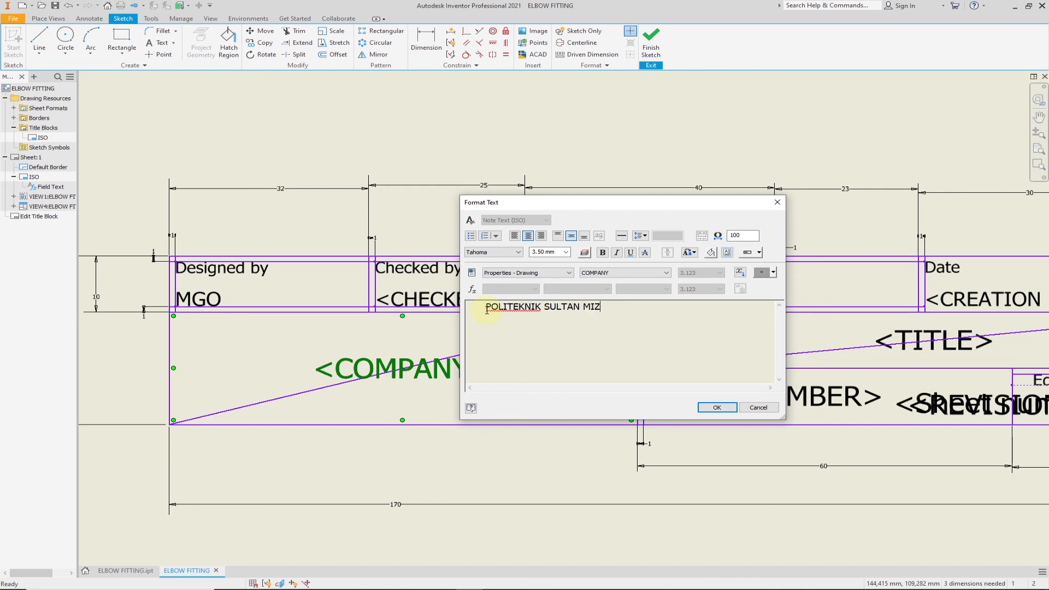
type("AN ZAINAL ")
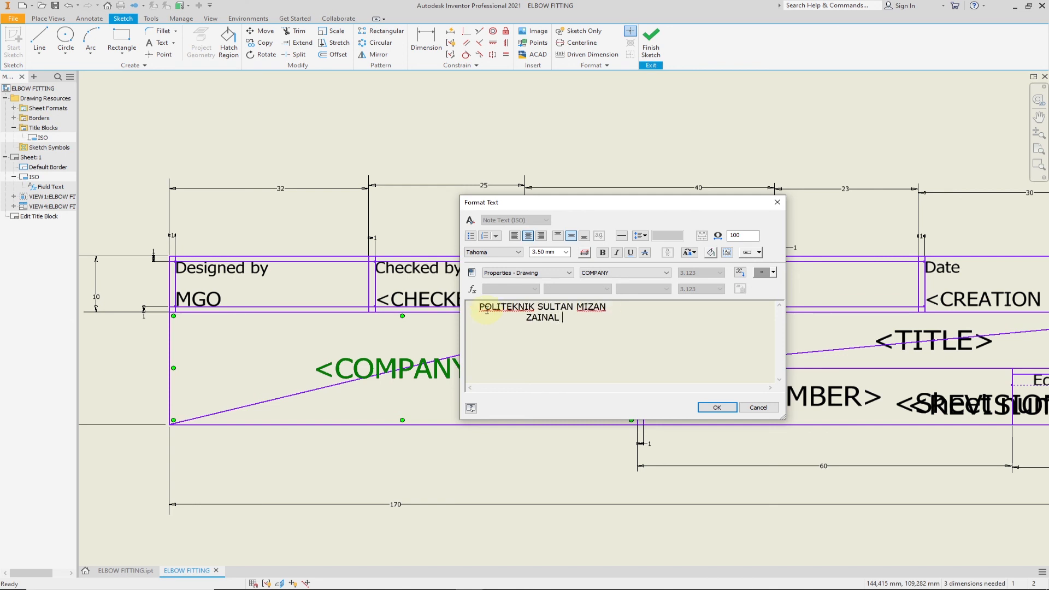
type("ABIDIN")
left_click(717, 407)
Step: Replace the title block's TITLE field with ELBOW FITTING, then finish the sketch and save the title block edits
middle_click_drag(897, 366, 621, 362)
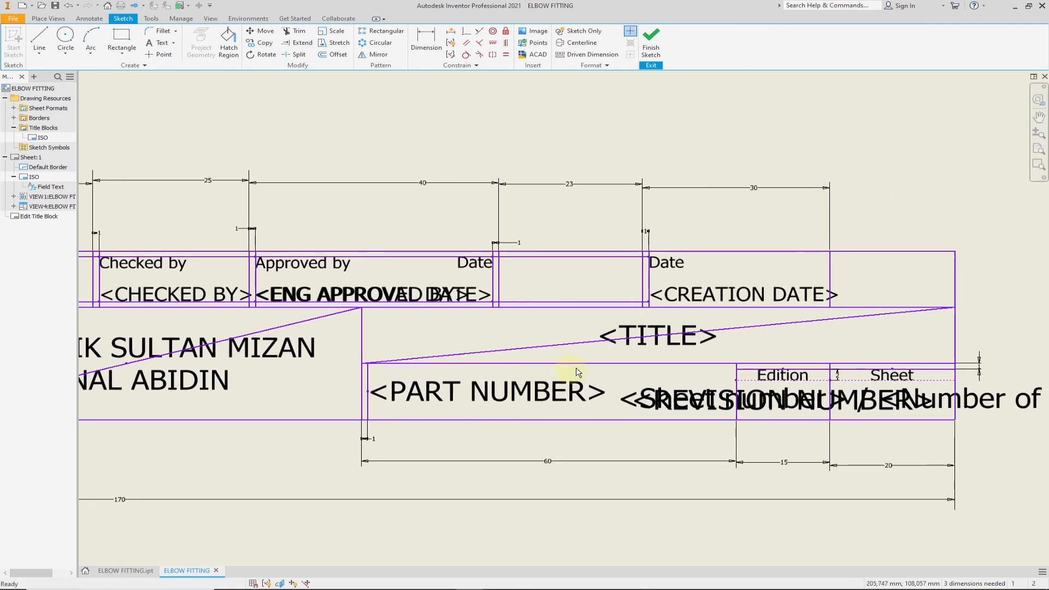
double_click(674, 349)
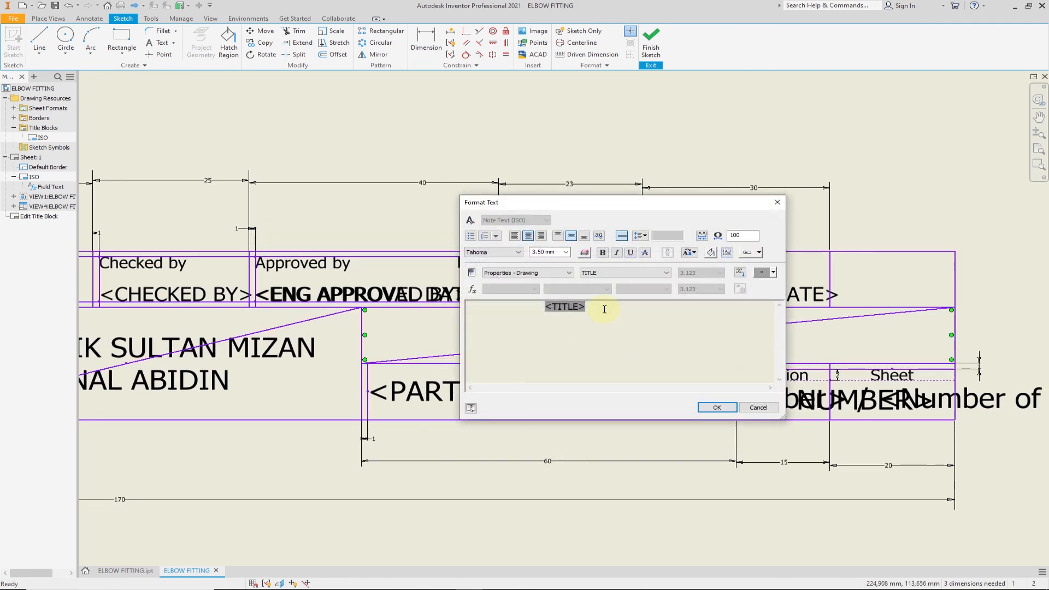
type("ELB")
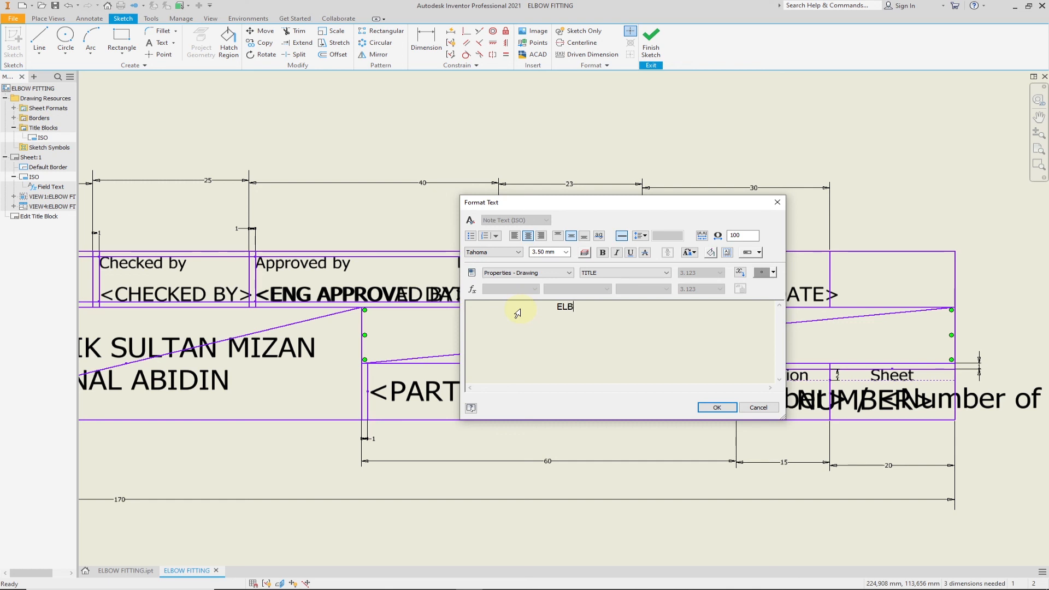
type("OW FITTING")
left_click(717, 408)
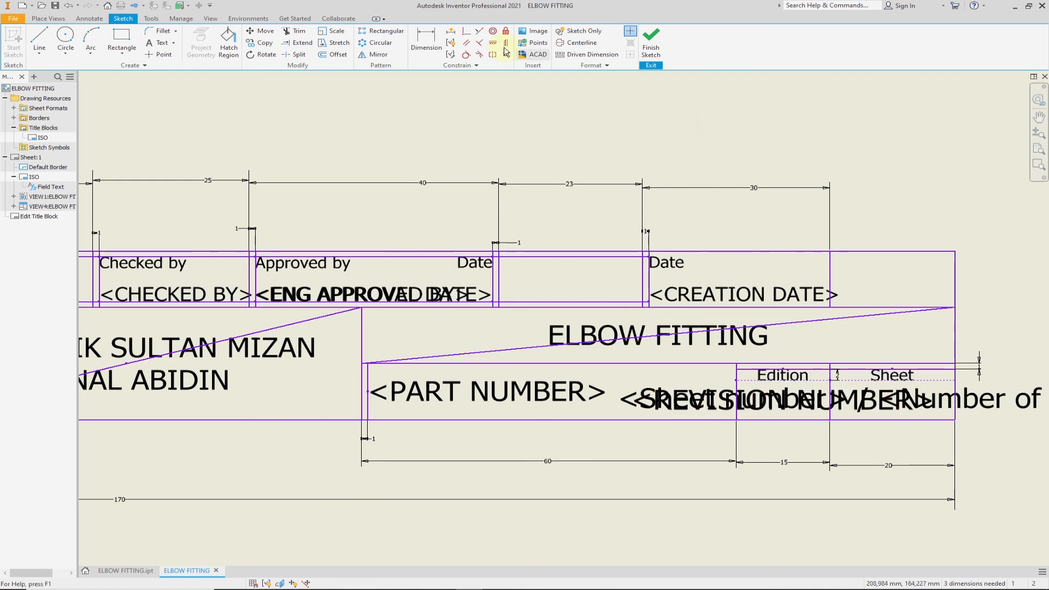
left_click(652, 43)
left_click(461, 340)
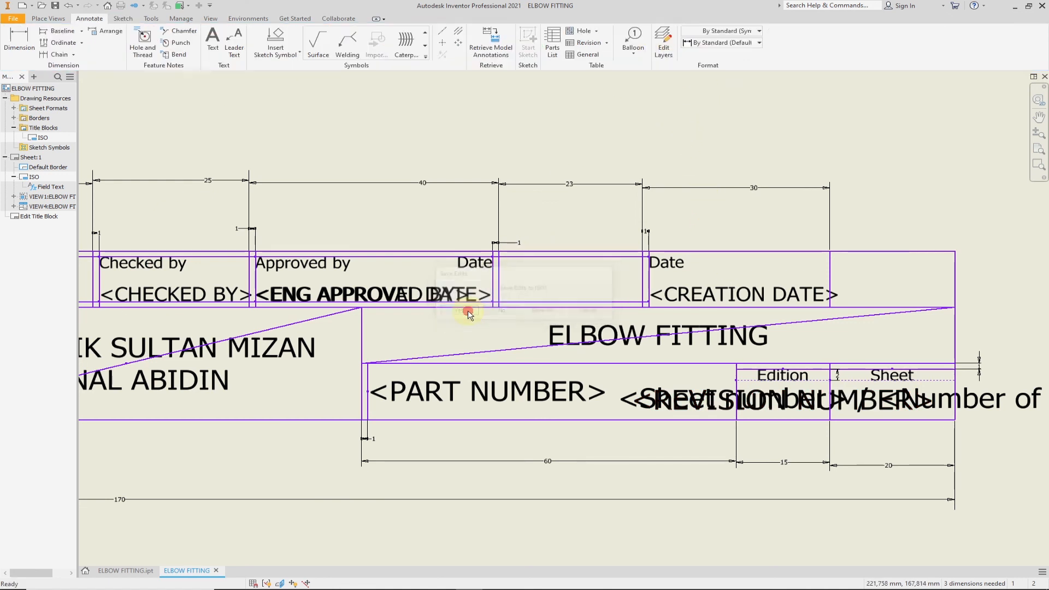
Step: Save the drawing as ELBOW FITTING in Inventor Drawing (*.idw) format in the Task 7 Elbow folder
scroll(568, 349, "down", 5)
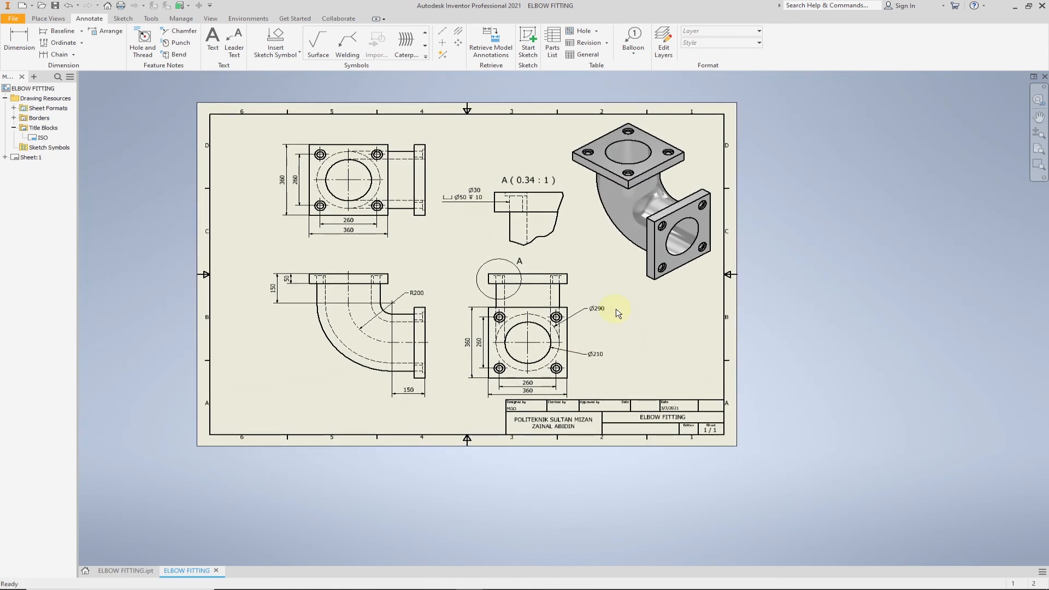
middle_click_drag(649, 327, 699, 328)
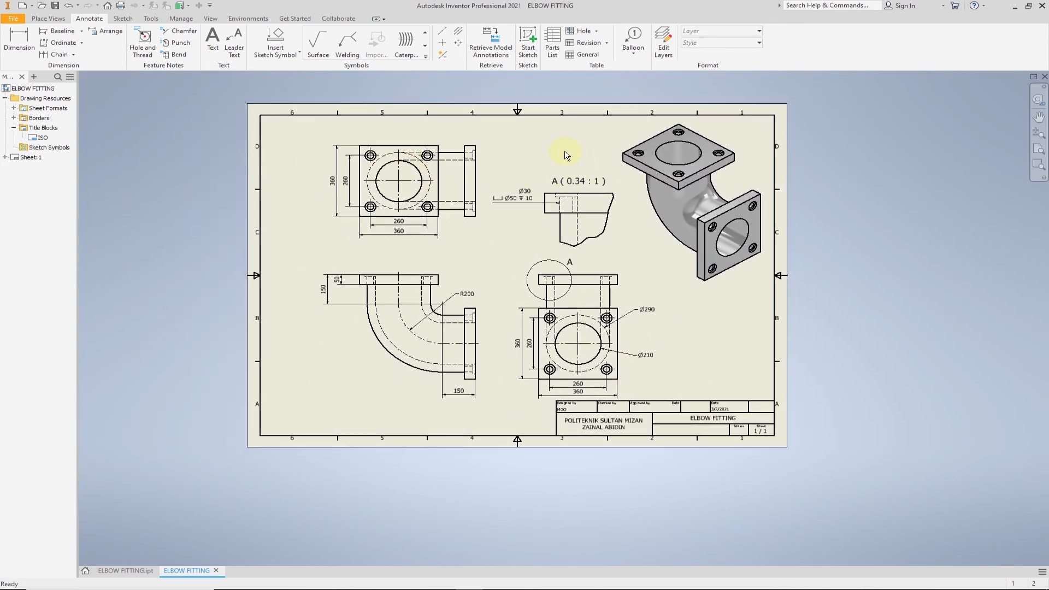
left_click(55, 6)
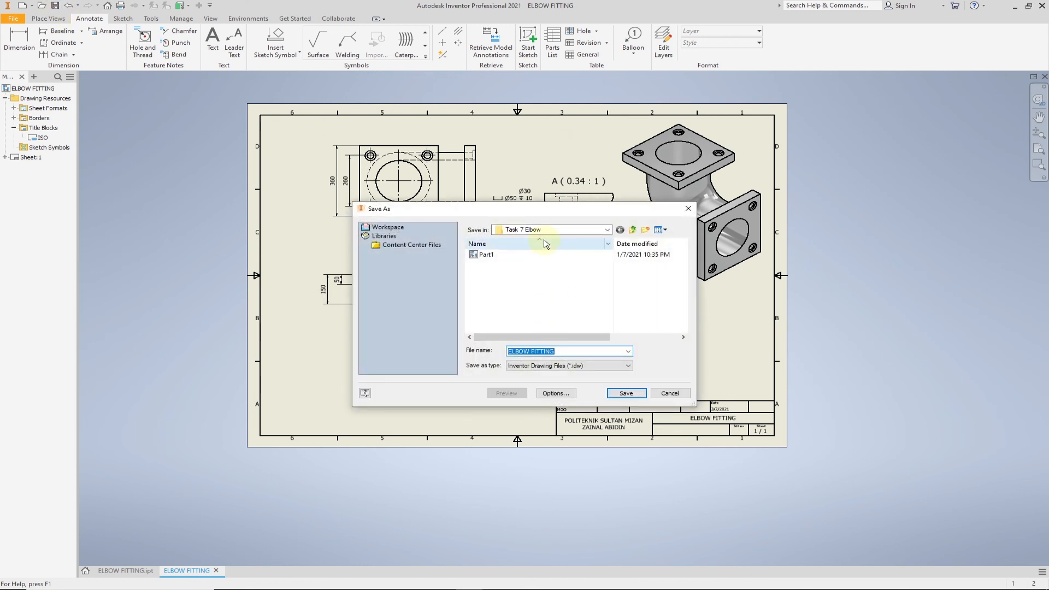
left_click(626, 394)
scroll(641, 315, "down", 3)
middle_click_drag(641, 315, 645, 322)
scroll(646, 325, "up", 3)
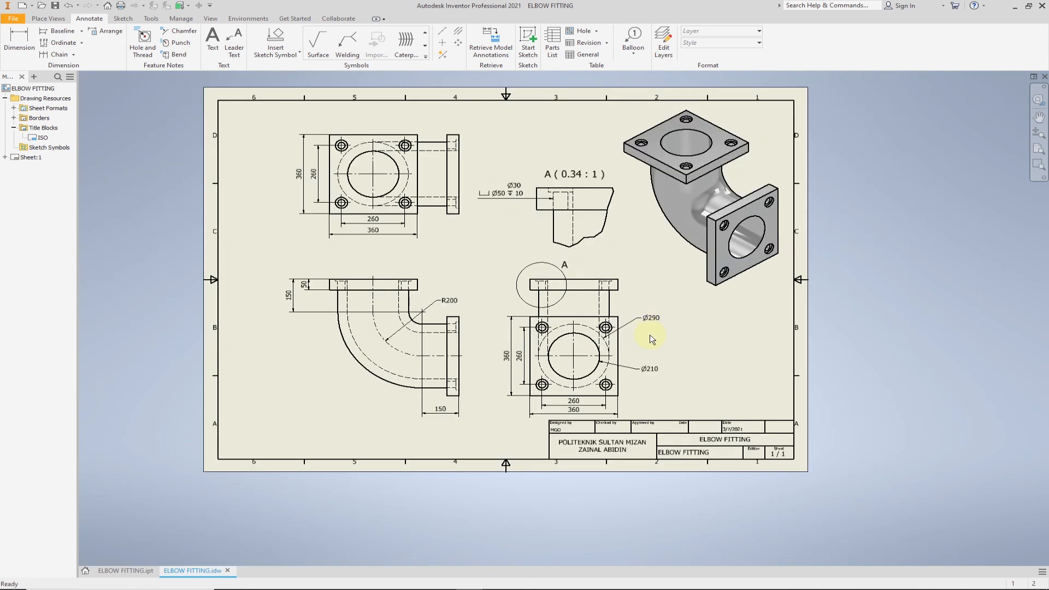
middle_click_drag(533, 179, 524, 203)
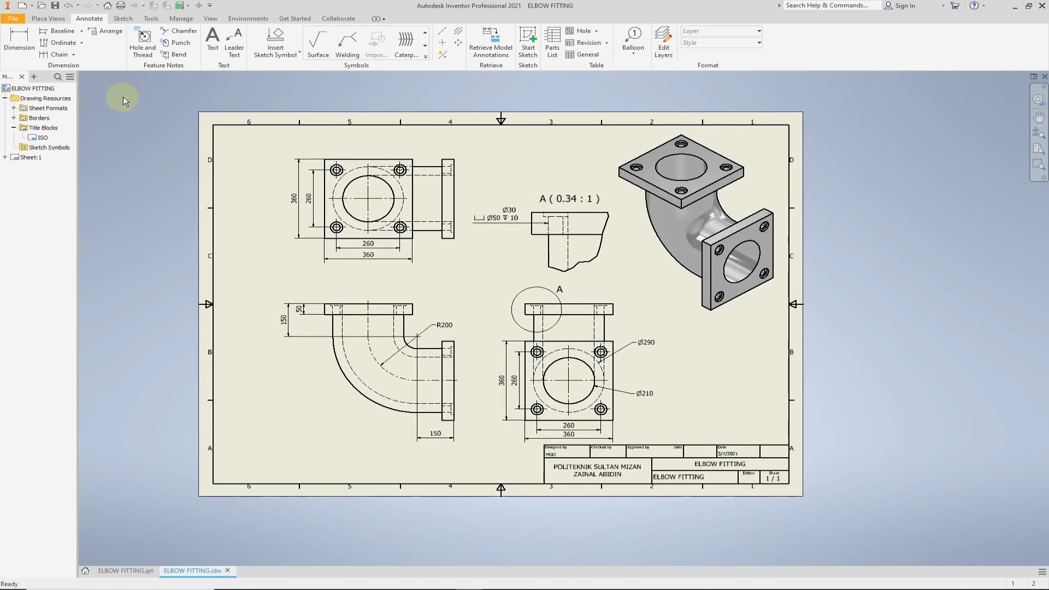
Step: Save a copy of the drawing as a PDF file named ELBOW FITTING in the Task 7 Elbow folder
left_click(16, 23)
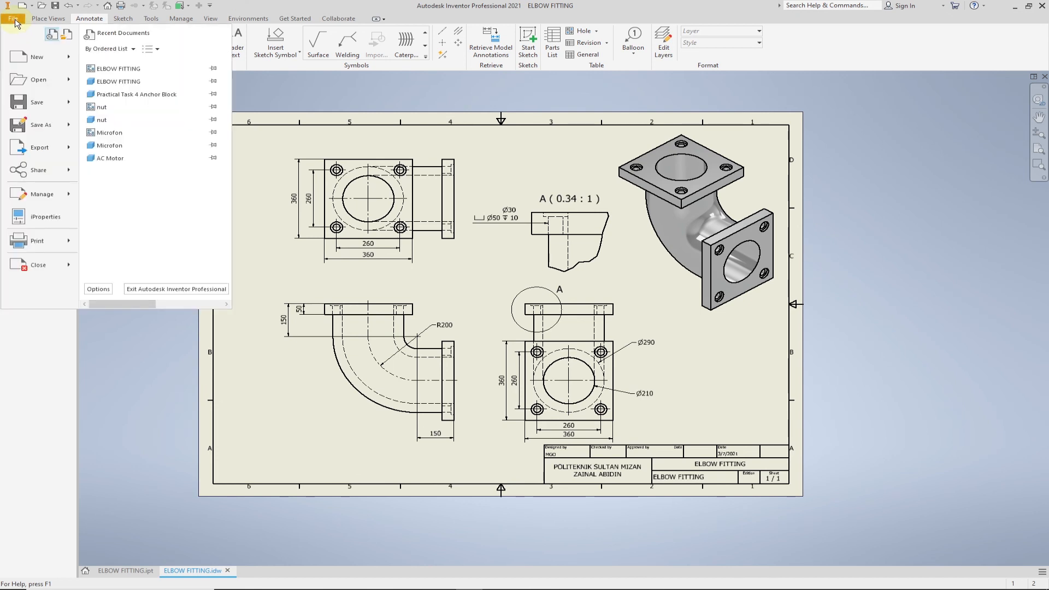
mouse_move(39, 125)
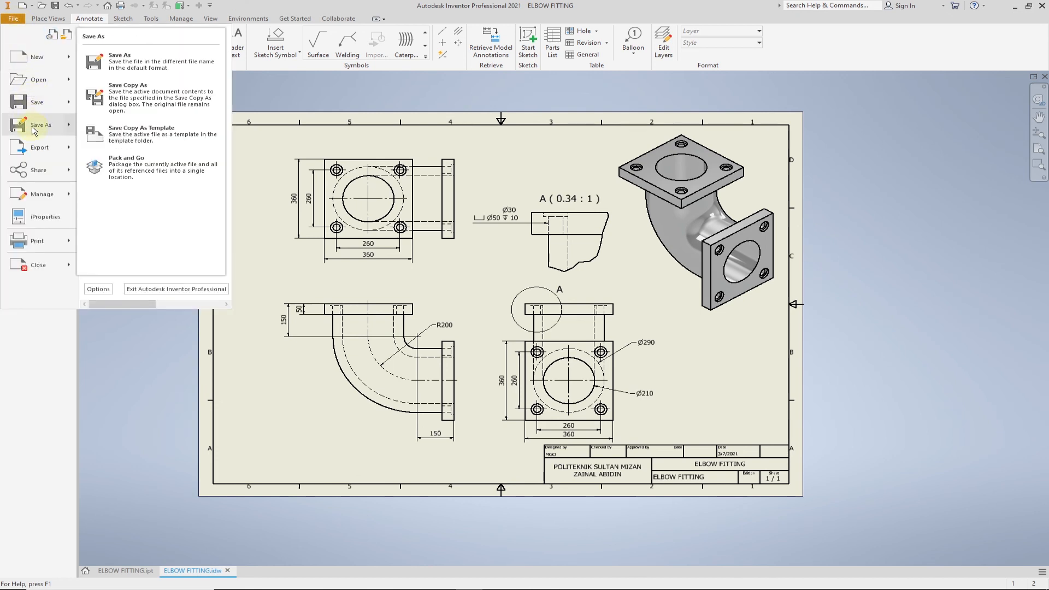
left_click(142, 100)
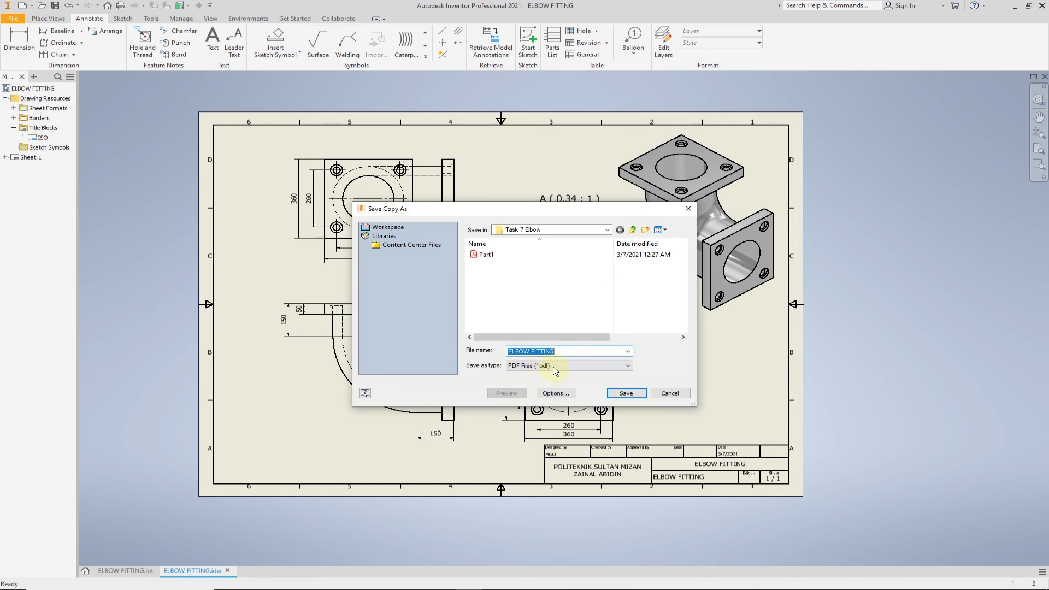
left_click(540, 366)
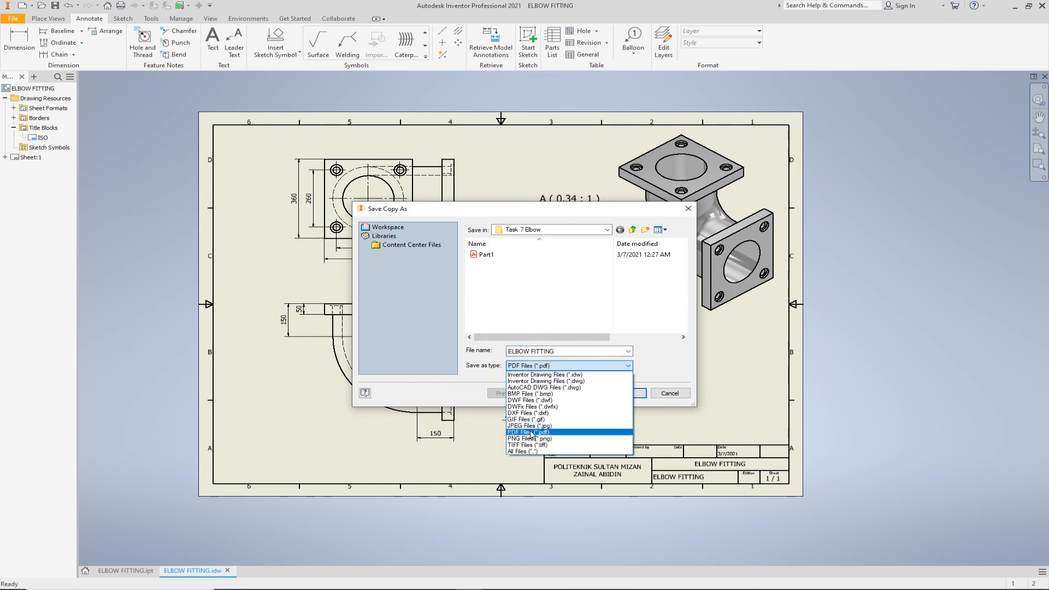
left_click(563, 365)
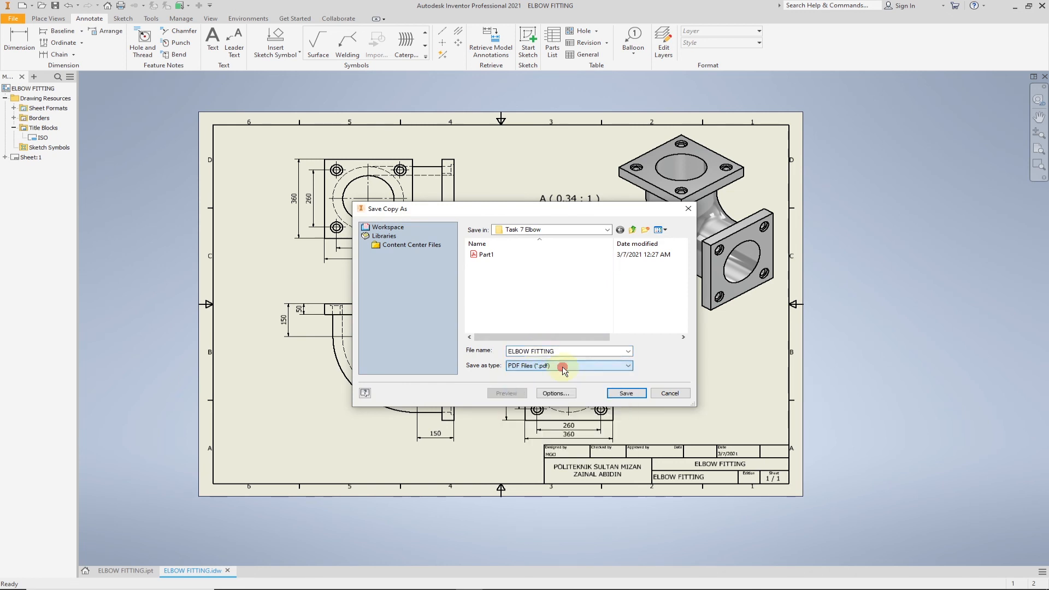
left_click(626, 394)
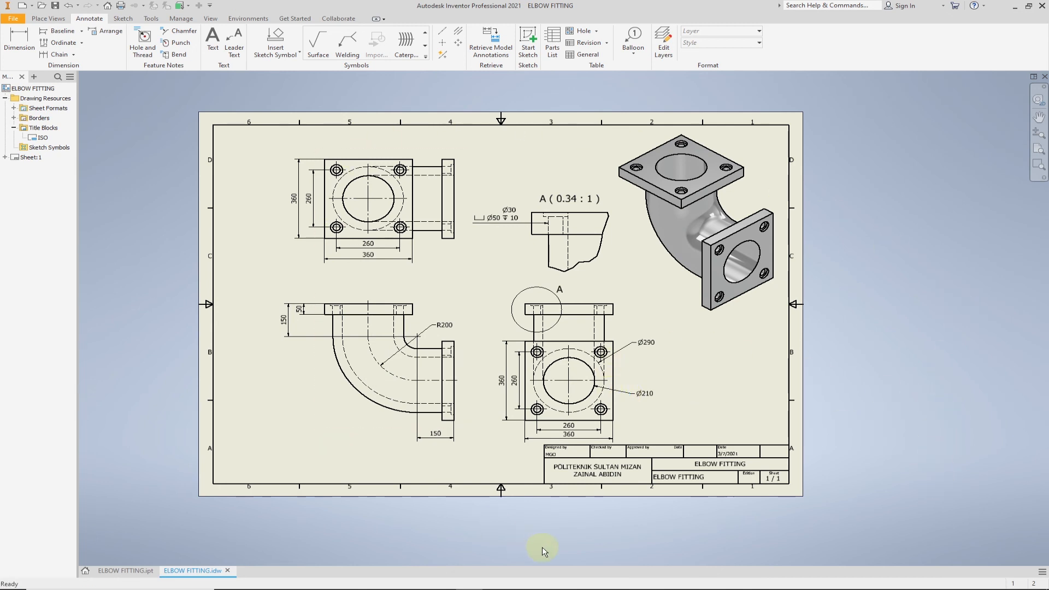
mouse_move(550, 582)
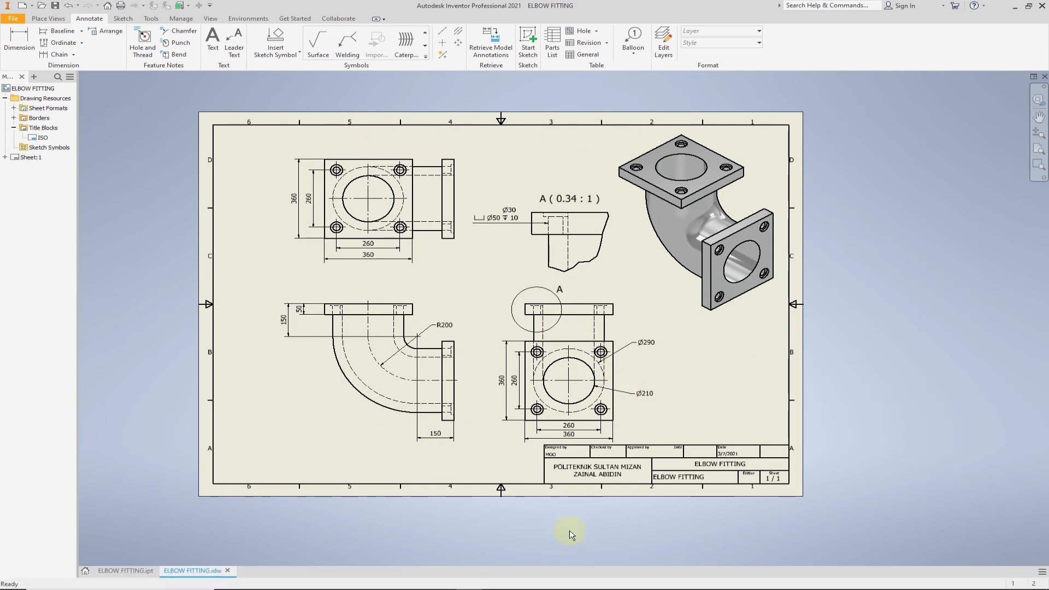